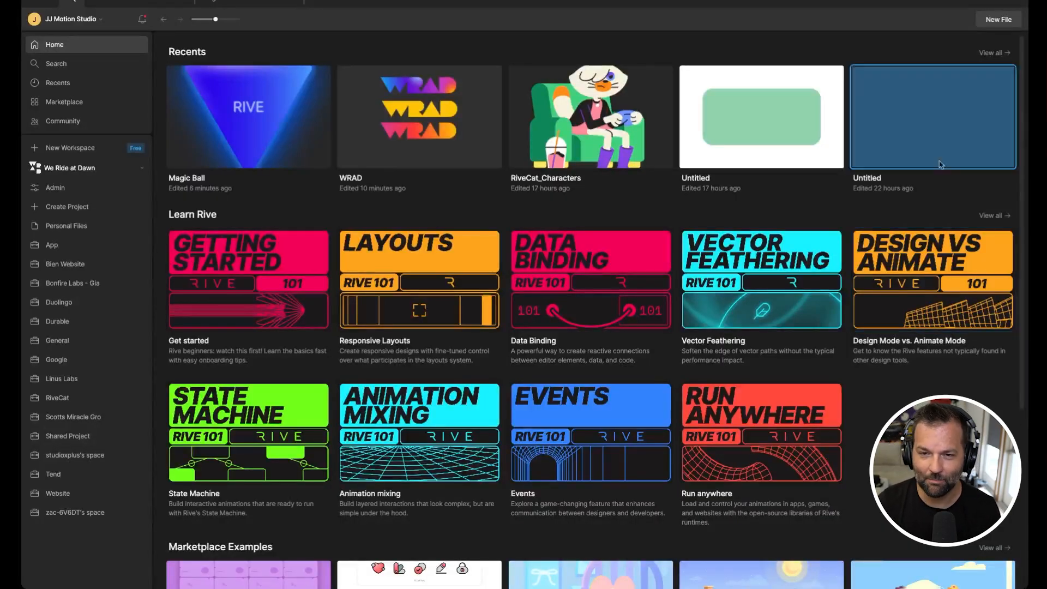
Step: Create a new file and add a 500 by 500 artboard
{"action": "left_click", "coordinate": [999, 20]}
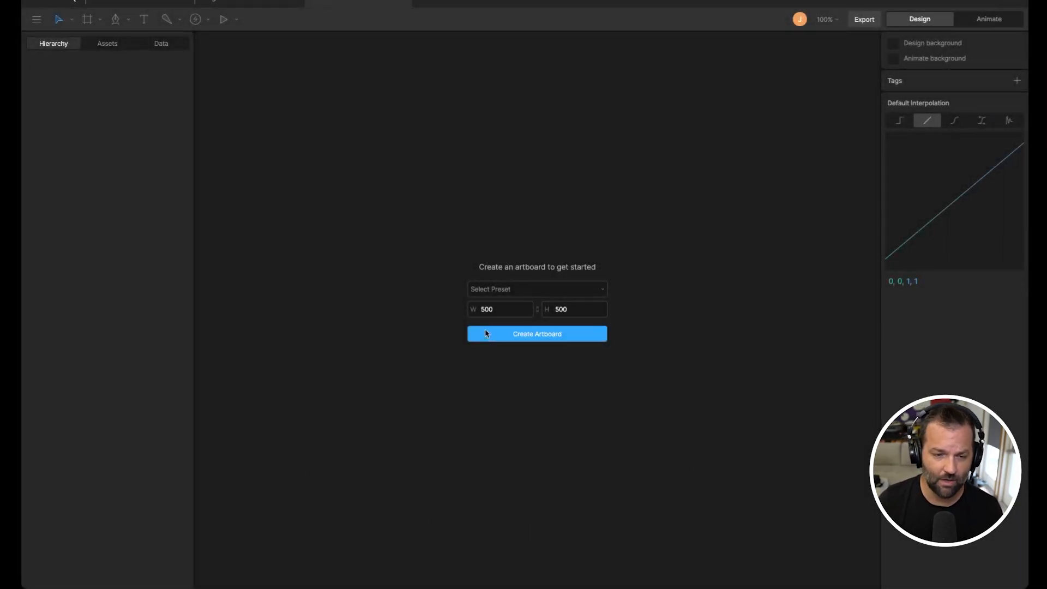
{"action": "left_click", "coordinate": [535, 338]}
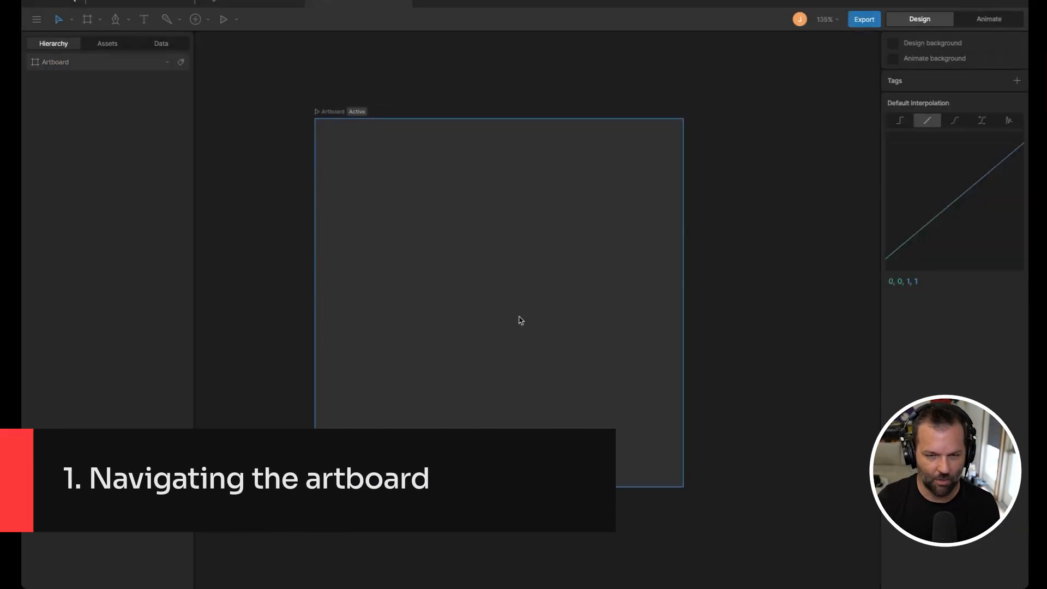
Step: Pan and zoom around the artboard to explore canvas navigation
{"action": "key", "text": "space"}
{"action": "mouse_move", "coordinate": [507, 279]}
{"action": "left_mouse_down"}
{"action": "mouse_move", "coordinate": [624, 289]}
{"action": "mouse_move", "coordinate": [615, 304]}
{"action": "mouse_move", "coordinate": [500, 252]}
{"action": "mouse_move", "coordinate": [507, 272]}
{"action": "left_mouse_up"}
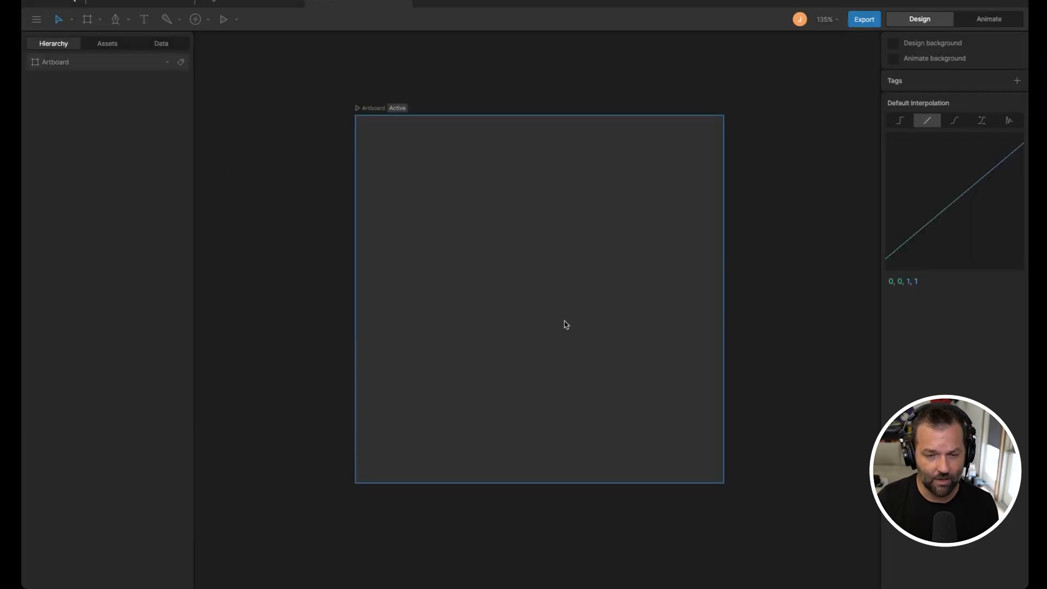
{"action": "key", "text": "space"}
{"action": "left_click_drag", "start_coordinate": [531, 313], "coordinate": [575, 332]}
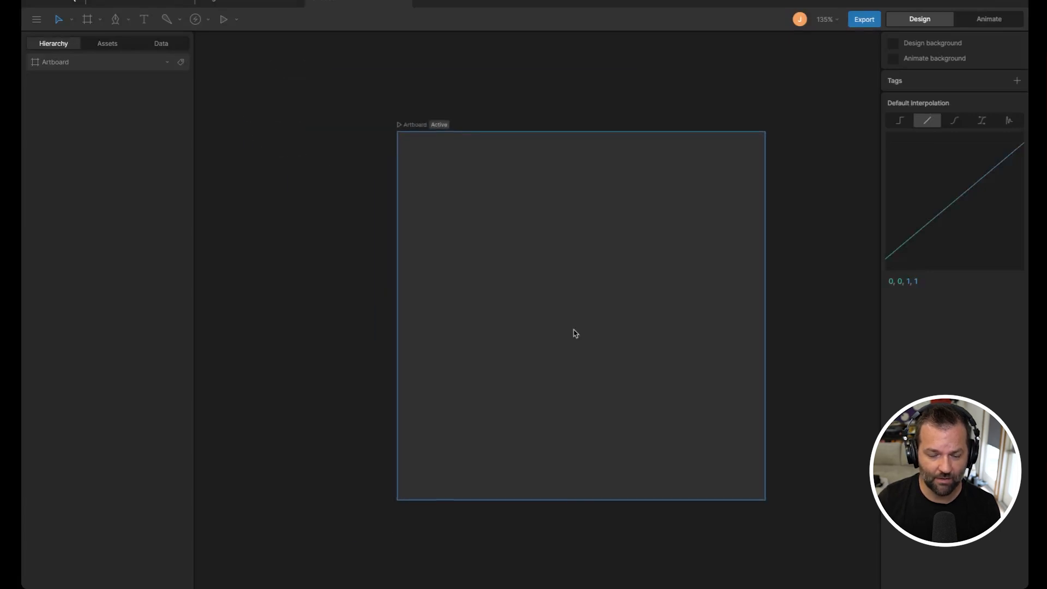
{"action": "scroll", "coordinate": [586, 342], "scroll_direction": "down", "scroll_amount": 3}
{"action": "scroll", "coordinate": [585, 341], "scroll_direction": "up", "scroll_amount": 5}
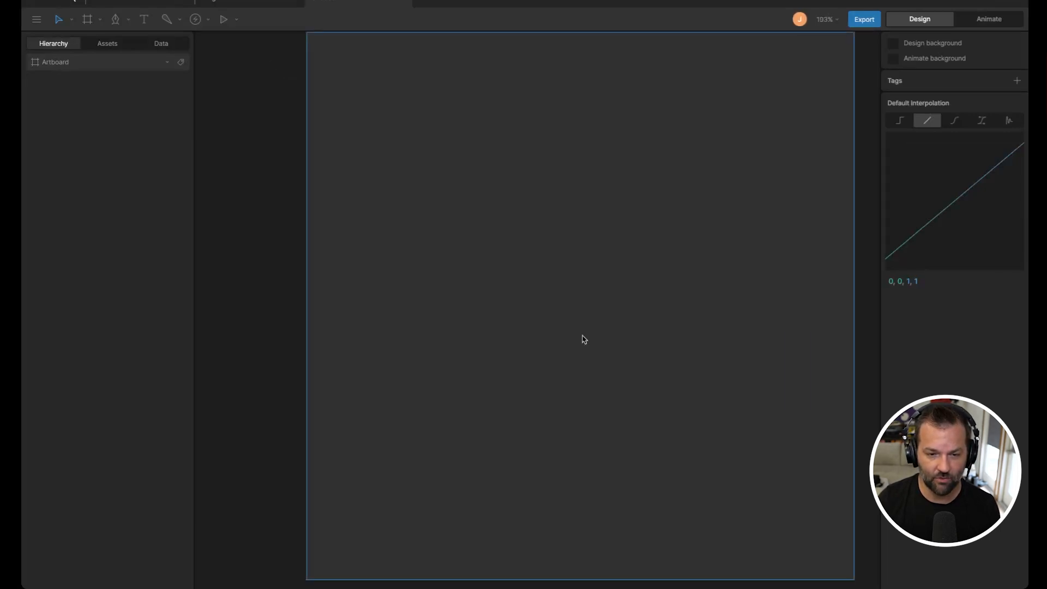
{"action": "scroll", "coordinate": [584, 340], "scroll_direction": "down", "scroll_amount": 5}
{"action": "scroll", "coordinate": [583, 339], "scroll_direction": "up", "scroll_amount": 3}
{"action": "scroll", "coordinate": [583, 339], "scroll_direction": "down", "scroll_amount": 3}
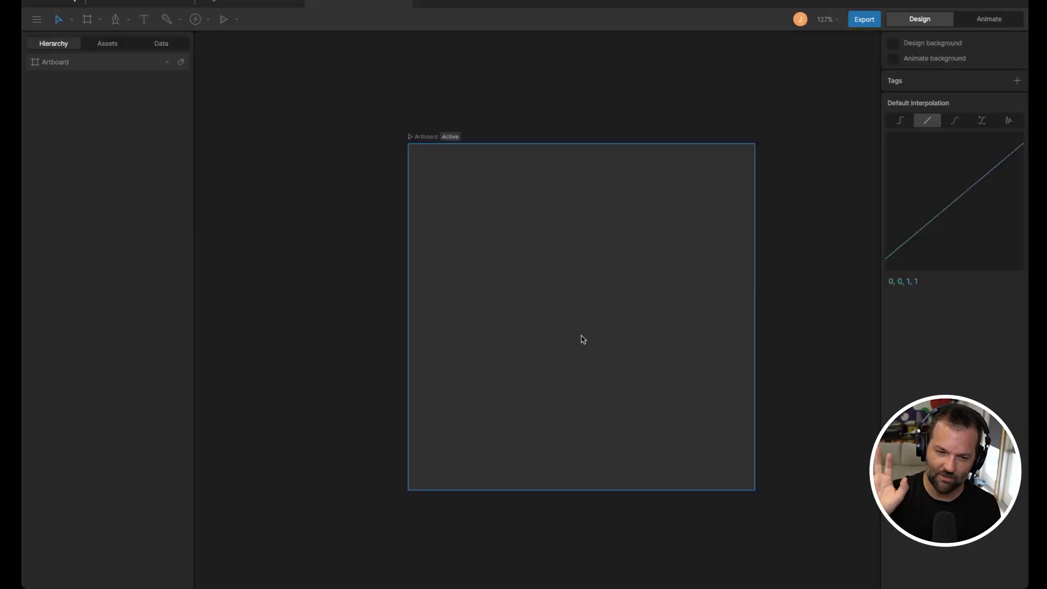
{"action": "left_click_drag", "start_coordinate": [656, 306], "coordinate": [584, 315]}
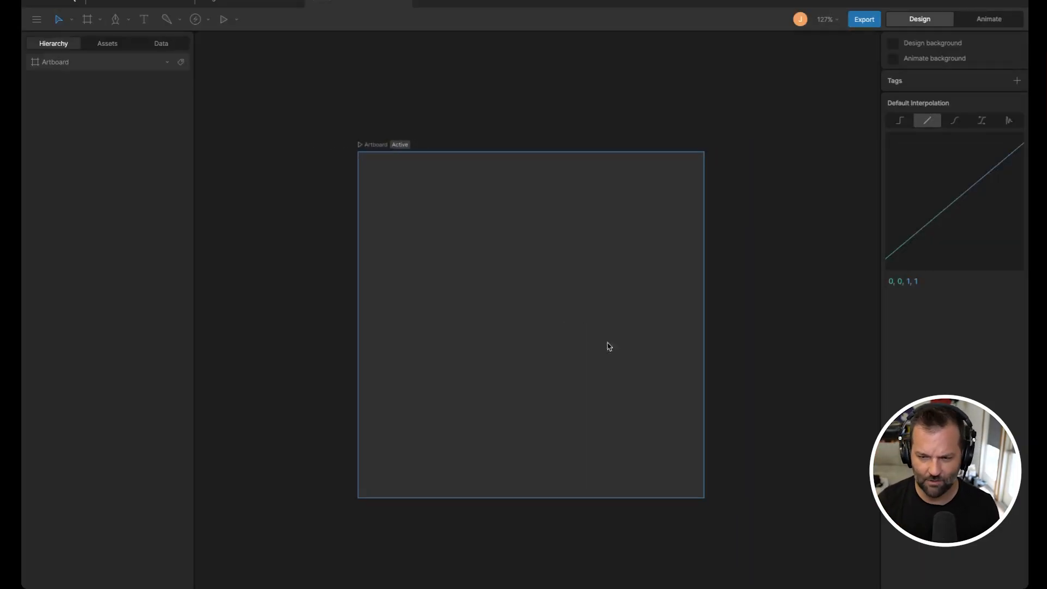
{"action": "scroll", "coordinate": [641, 229], "scroll_direction": "down", "scroll_amount": 2}
{"action": "left_click_drag", "start_coordinate": [454, 200], "coordinate": [479, 199]}
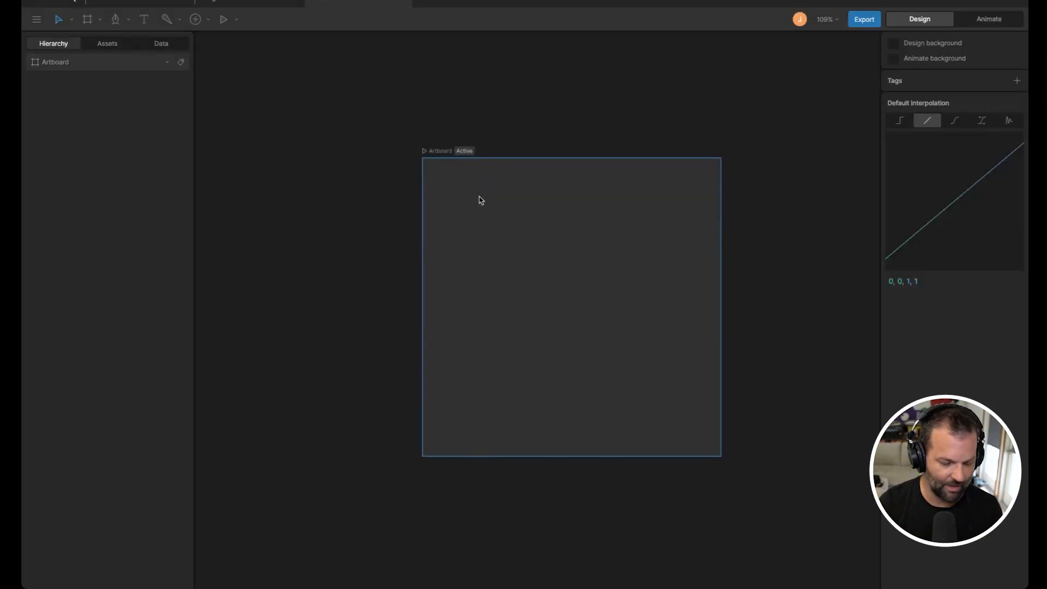
{"action": "left_click_drag", "start_coordinate": [506, 240], "coordinate": [429, 235]}
{"action": "left_click_drag", "start_coordinate": [612, 298], "coordinate": [493, 302]}
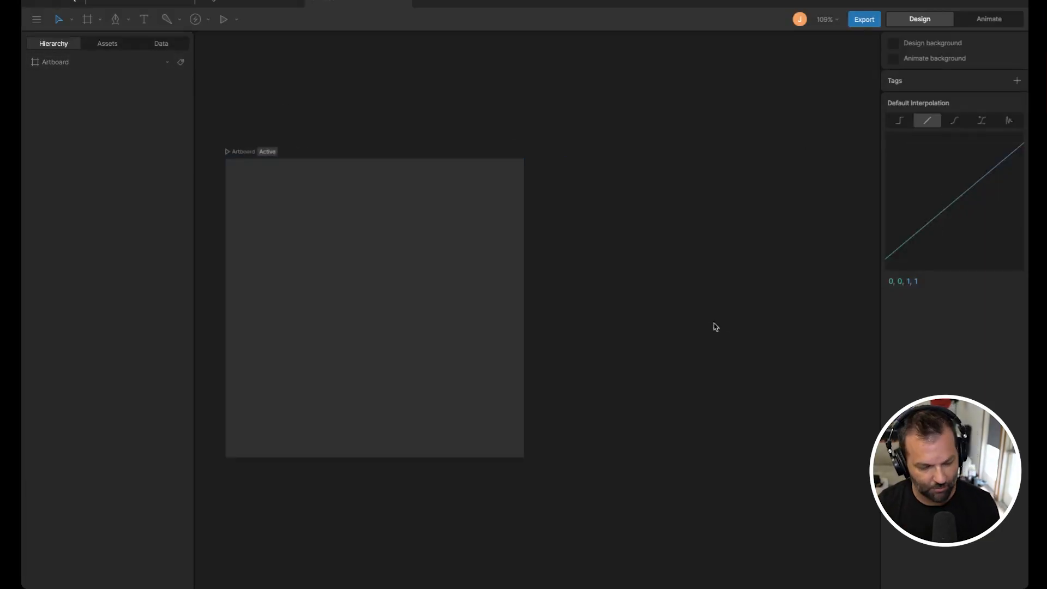
{"action": "scroll", "coordinate": [726, 322], "scroll_direction": "left", "scroll_amount": 5}
{"action": "scroll", "coordinate": [680, 343], "scroll_direction": "down", "scroll_amount": 1}
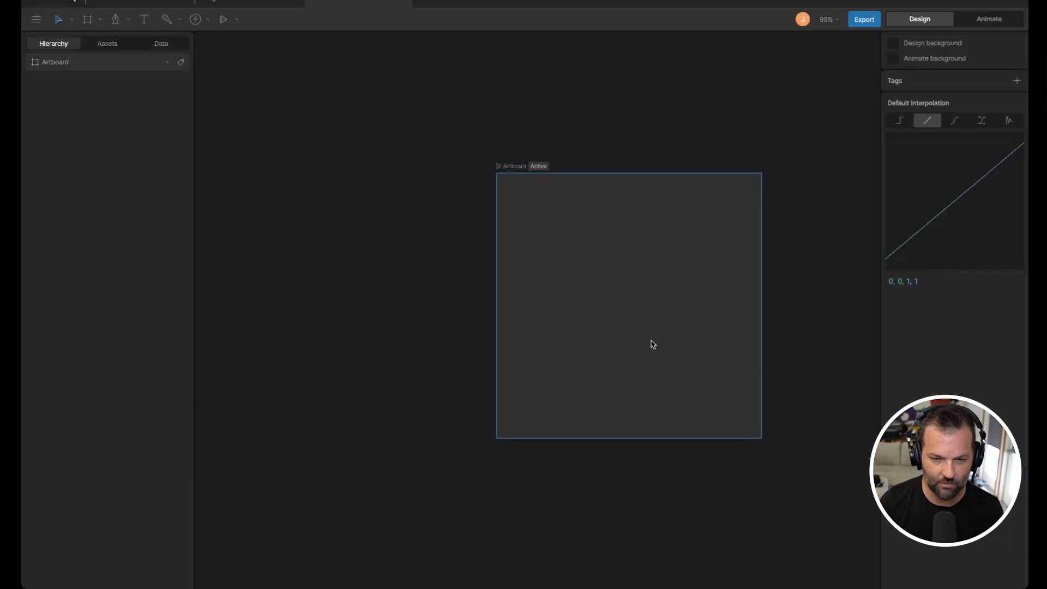
{"action": "scroll", "coordinate": [653, 344], "scroll_direction": "up", "scroll_amount": 4}
{"action": "left_click_drag", "start_coordinate": [607, 332], "coordinate": [489, 385]}
{"action": "scroll", "coordinate": [489, 382], "scroll_direction": "down", "scroll_amount": 1}
{"action": "scroll", "coordinate": [631, 255], "scroll_direction": "down", "scroll_amount": 2}
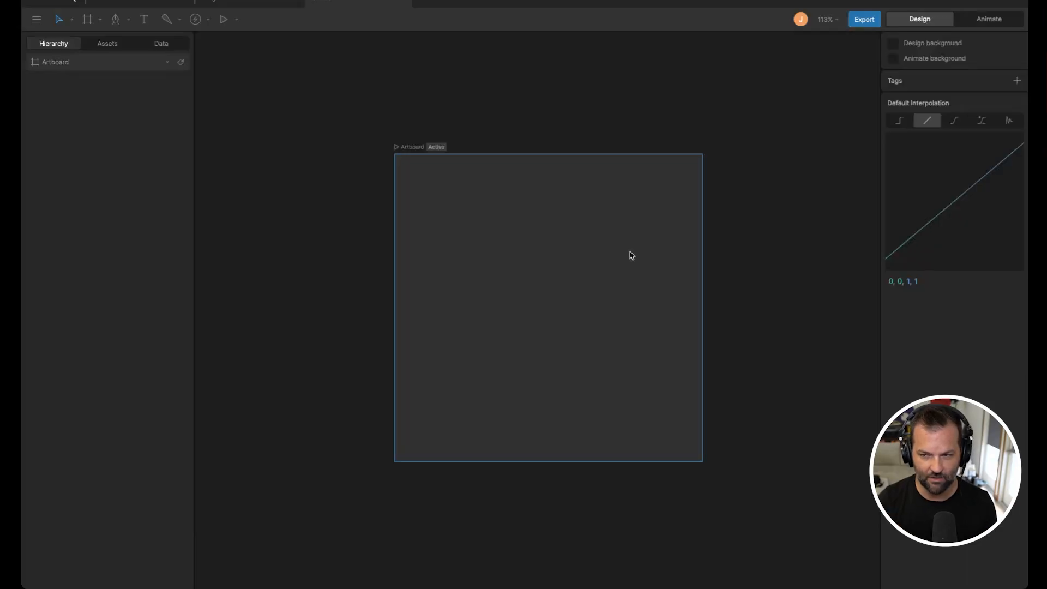
Step: Draw a square rectangle about 263 by 263 in the centre of the artboard
{"action": "left_click", "coordinate": [120, 23]}
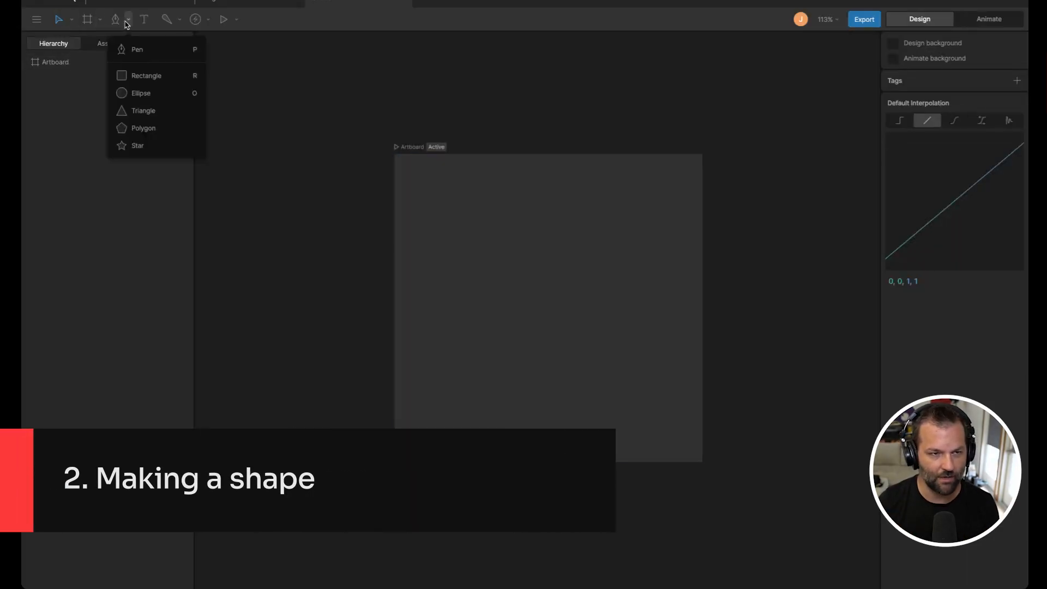
{"action": "left_click", "coordinate": [139, 76]}
{"action": "mouse_move", "coordinate": [471, 248]}
{"action": "left_mouse_down"}
{"action": "mouse_move", "coordinate": [500, 278]}
{"action": "mouse_move", "coordinate": [634, 345]}
{"action": "left_mouse_up"}
{"action": "mouse_move", "coordinate": [575, 358]}
{"action": "left_mouse_down"}
{"action": "mouse_move", "coordinate": [570, 329]}
{"action": "mouse_move", "coordinate": [578, 338]}
{"action": "left_mouse_up"}
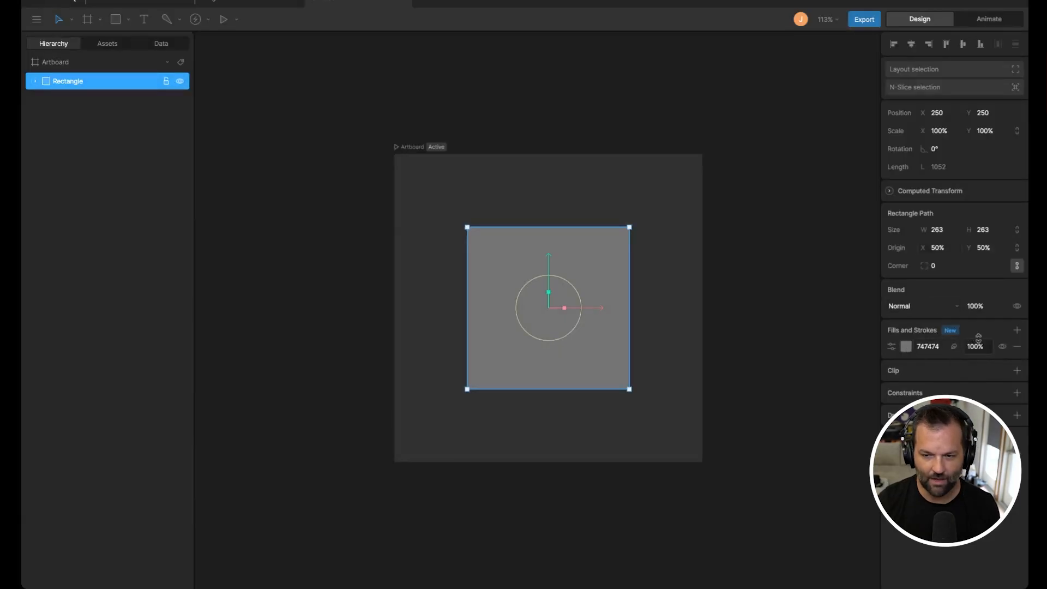
Step: Add a white stroke to the rectangle and set its thickness to 13
{"action": "left_click", "coordinate": [1018, 330]}
{"action": "left_click", "coordinate": [980, 374]}
{"action": "left_click_drag", "start_coordinate": [981, 347], "coordinate": [990, 318]}
Step: Change the rectangle's fill to a linear gradient running vertically from top to bottom
{"action": "left_click", "coordinate": [906, 364]}
{"action": "left_click", "coordinate": [787, 368]}
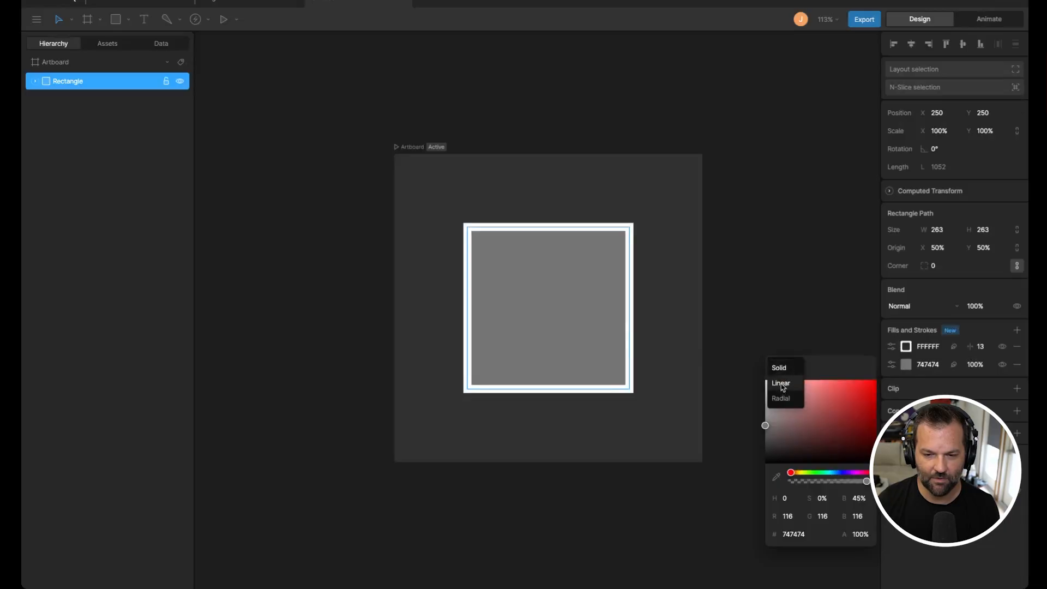
{"action": "left_click", "coordinate": [782, 384]}
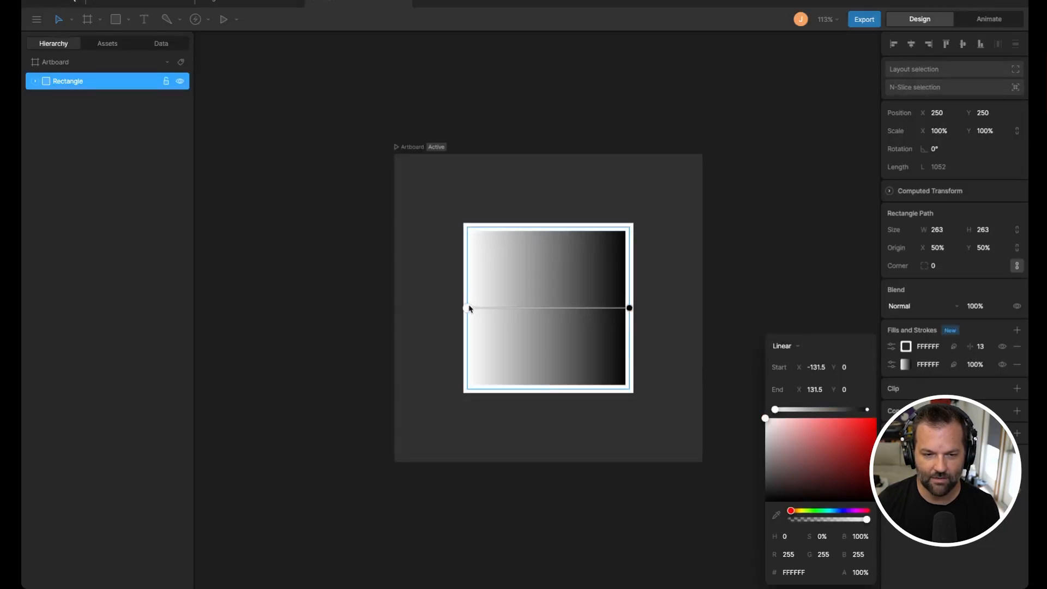
{"action": "left_click_drag", "start_coordinate": [469, 309], "coordinate": [545, 226]}
{"action": "left_click_drag", "start_coordinate": [628, 307], "coordinate": [556, 384]}
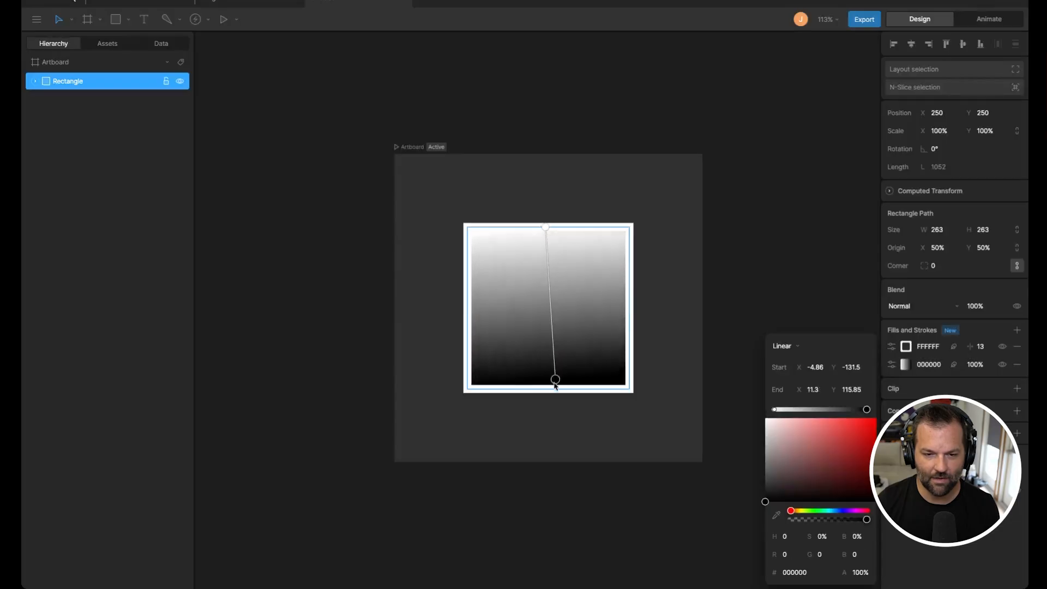
{"action": "left_click", "coordinate": [818, 262]}
{"action": "left_click", "coordinate": [599, 367]}
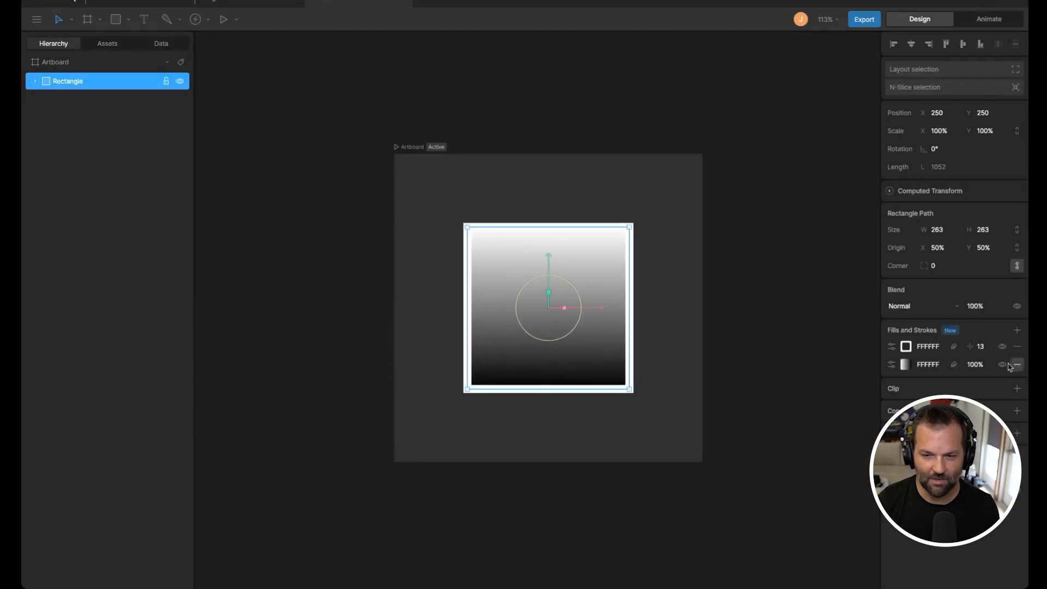
Step: Color the gradient's top stop light cyan and its bottom stop dark blue
{"action": "left_click", "coordinate": [905, 364]}
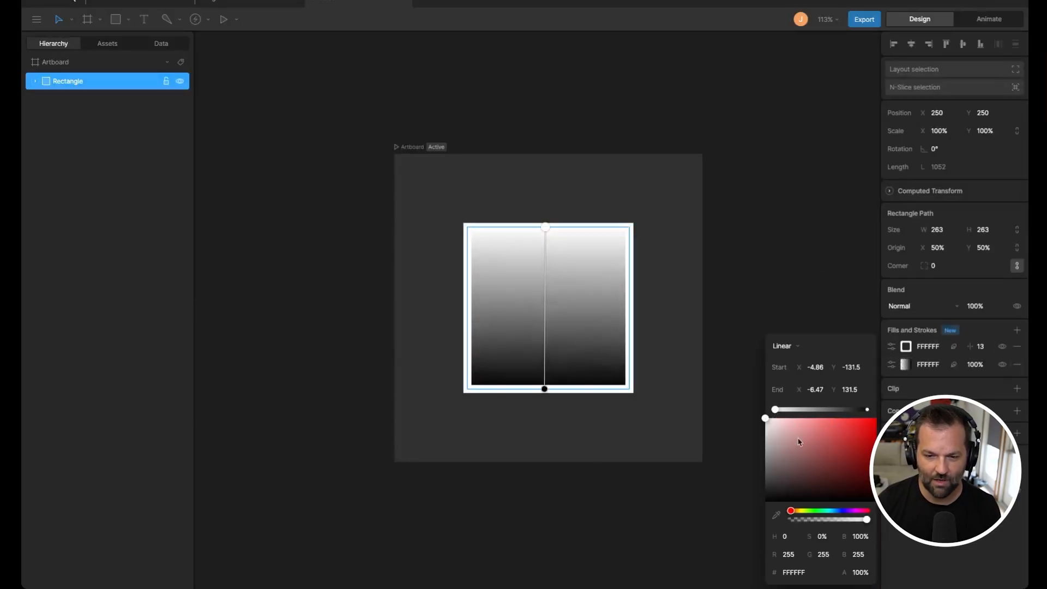
{"action": "left_click_drag", "start_coordinate": [799, 440], "coordinate": [808, 405]}
{"action": "left_click", "coordinate": [831, 512]}
{"action": "left_click", "coordinate": [868, 410]}
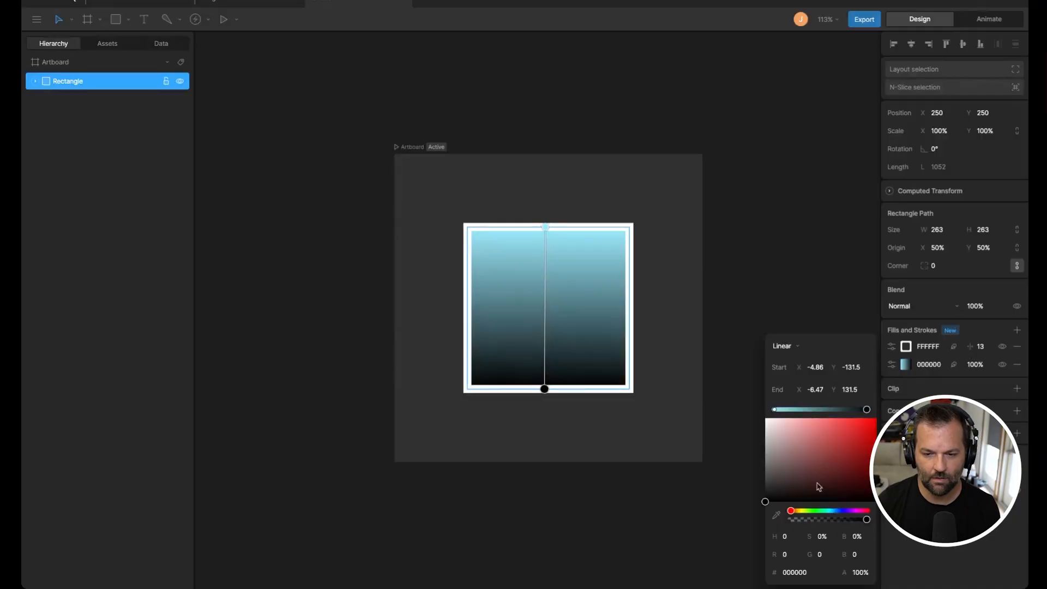
{"action": "left_click", "coordinate": [844, 511]}
{"action": "left_click", "coordinate": [841, 473]}
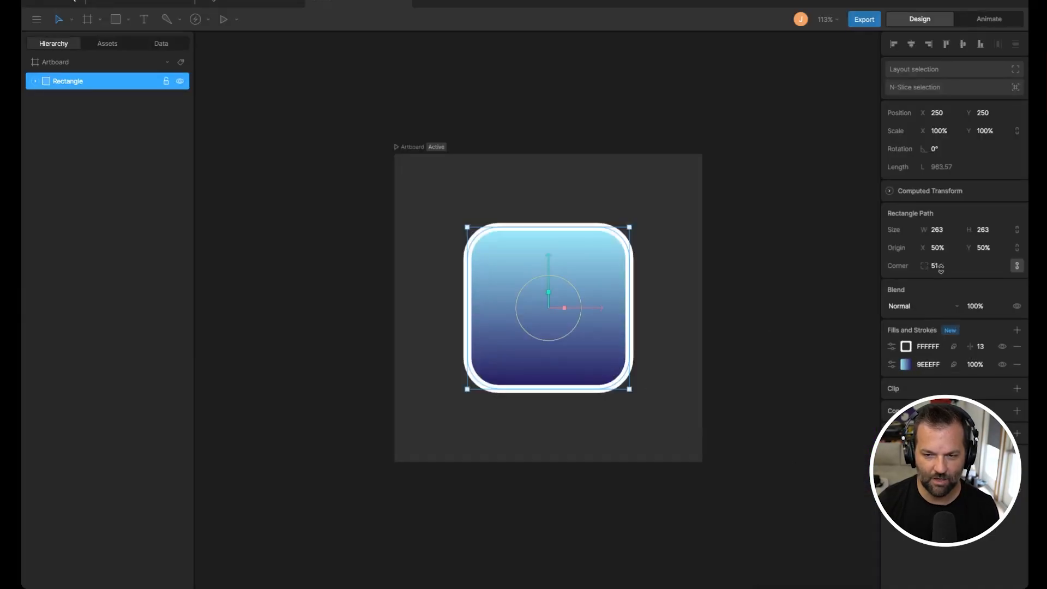
Step: Round the rectangle's corners to a radius of 52 and deselect it
{"action": "mouse_move", "coordinate": [941, 268]}
{"action": "left_mouse_down"}
{"action": "mouse_move", "coordinate": [942, 278]}
{"action": "mouse_move", "coordinate": [947, 268]}
{"action": "left_mouse_up"}
{"action": "left_click", "coordinate": [630, 380]}
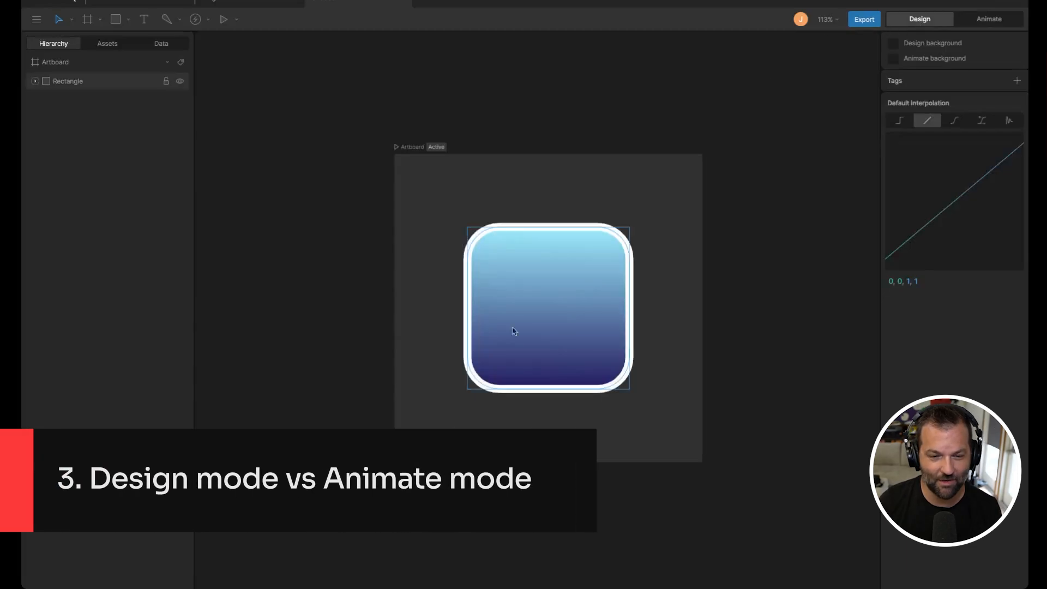
{"action": "left_click", "coordinate": [551, 327]}
{"action": "left_click", "coordinate": [717, 230]}
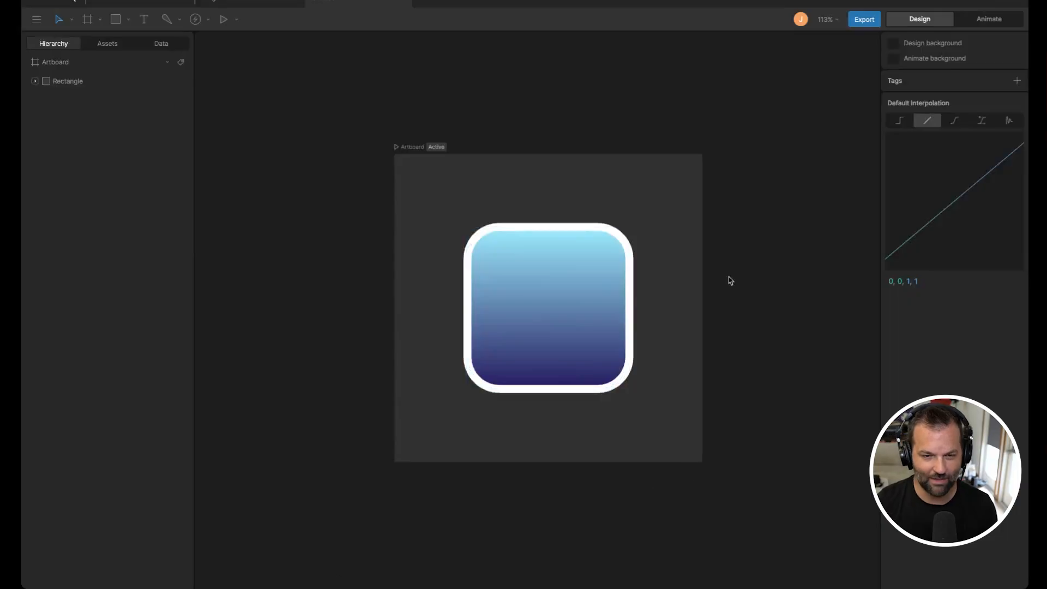
Step: Switch back and forth between Design and Animate modes, ending in Animate mode
{"action": "left_click", "coordinate": [990, 20]}
{"action": "key", "text": "Tab"}
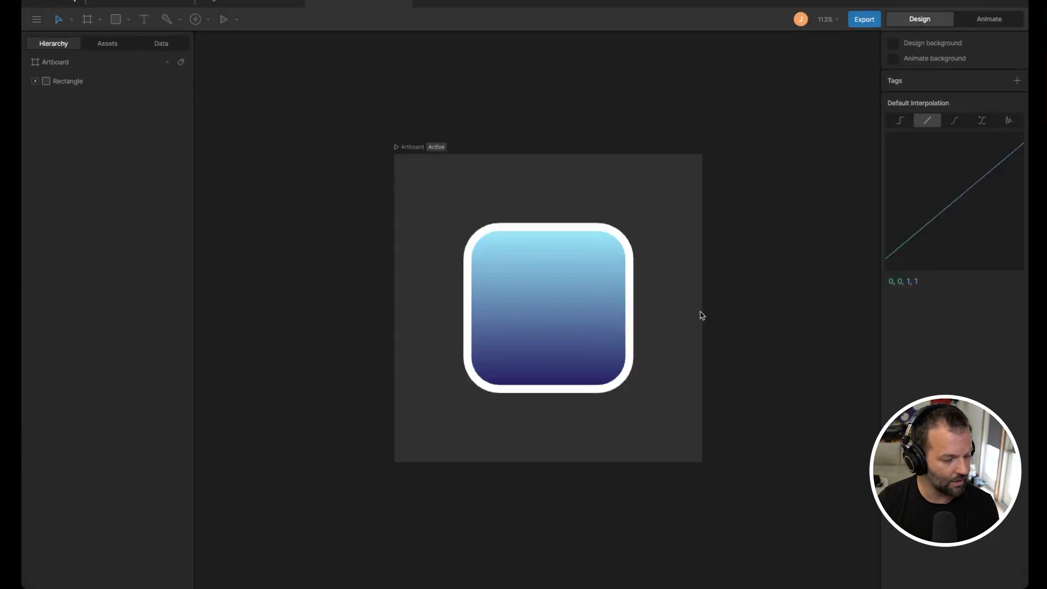
{"action": "key", "text": "Tab"}
{"action": "key", "text": "Tab"}
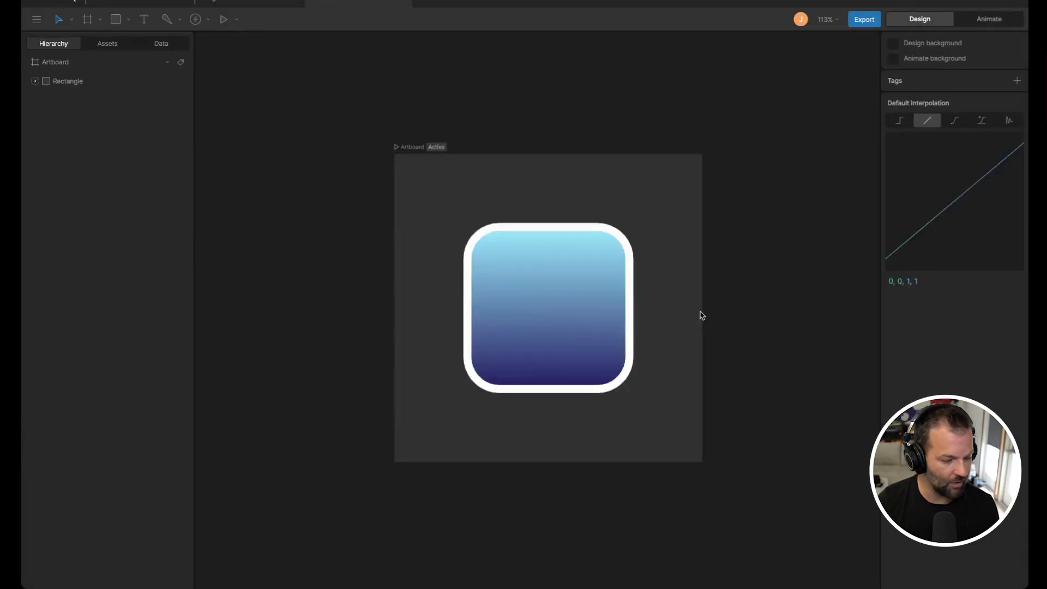
{"action": "key", "text": "Tab"}
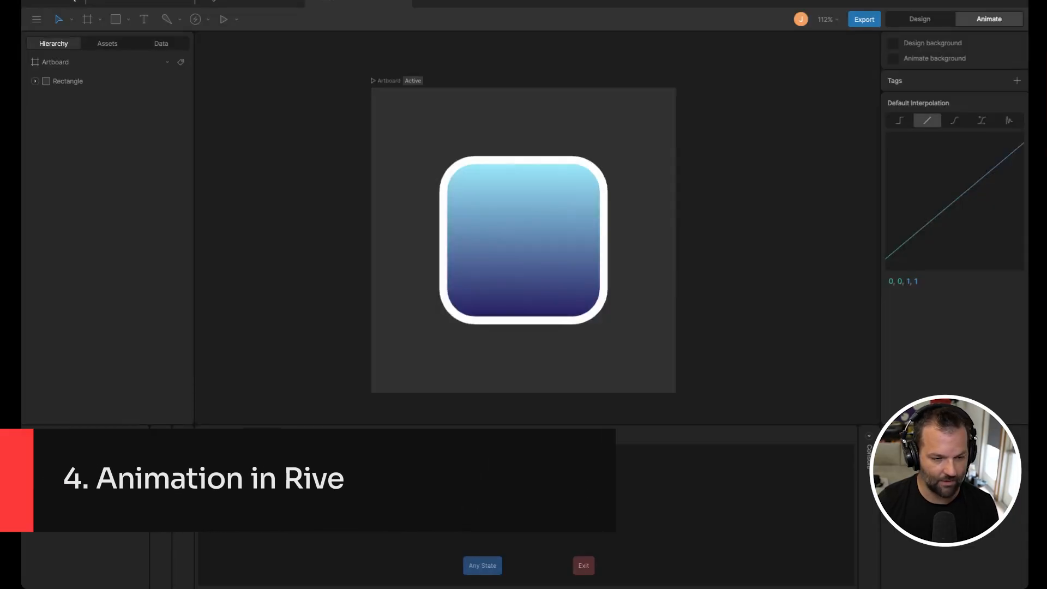
Step: Open Timeline 1, select the rectangle, and key its X and Y position at frame 0
{"action": "left_click", "coordinate": [55, 474]}
{"action": "left_click", "coordinate": [502, 265]}
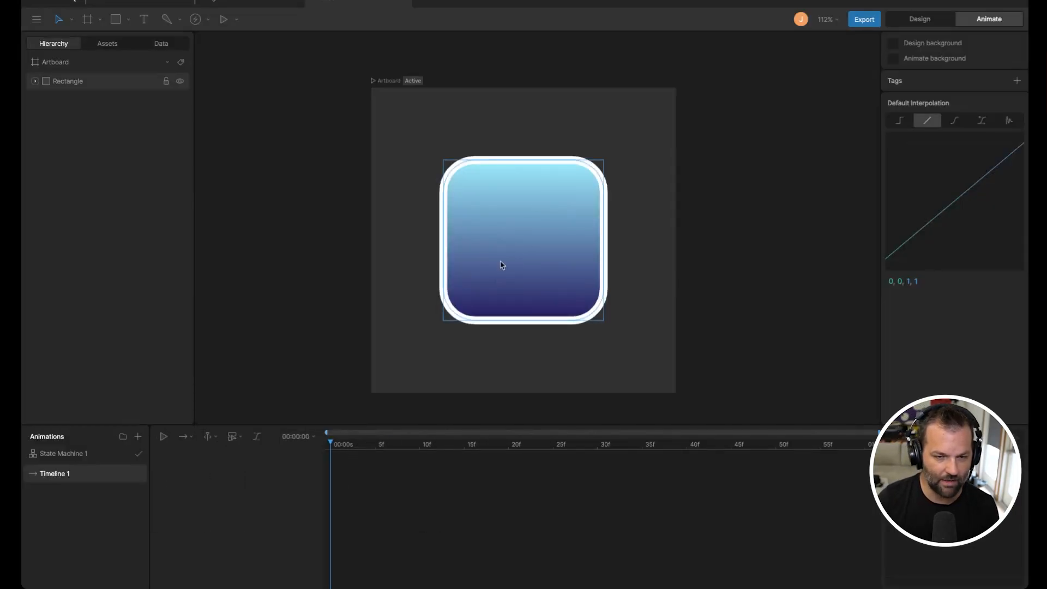
{"action": "left_click", "coordinate": [502, 265]}
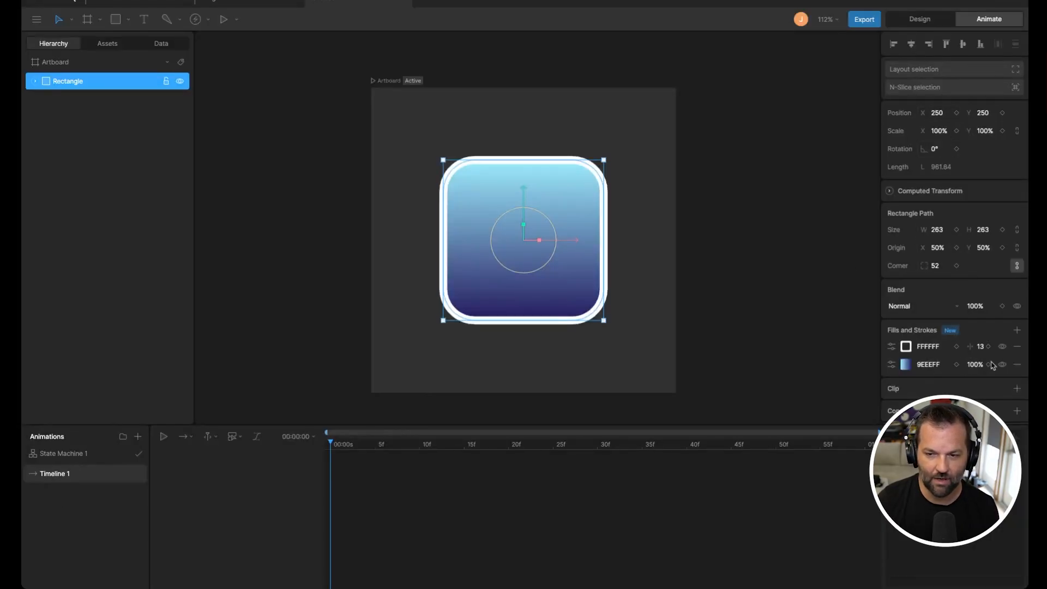
{"action": "left_click", "coordinate": [956, 112]}
{"action": "left_click", "coordinate": [1002, 113]}
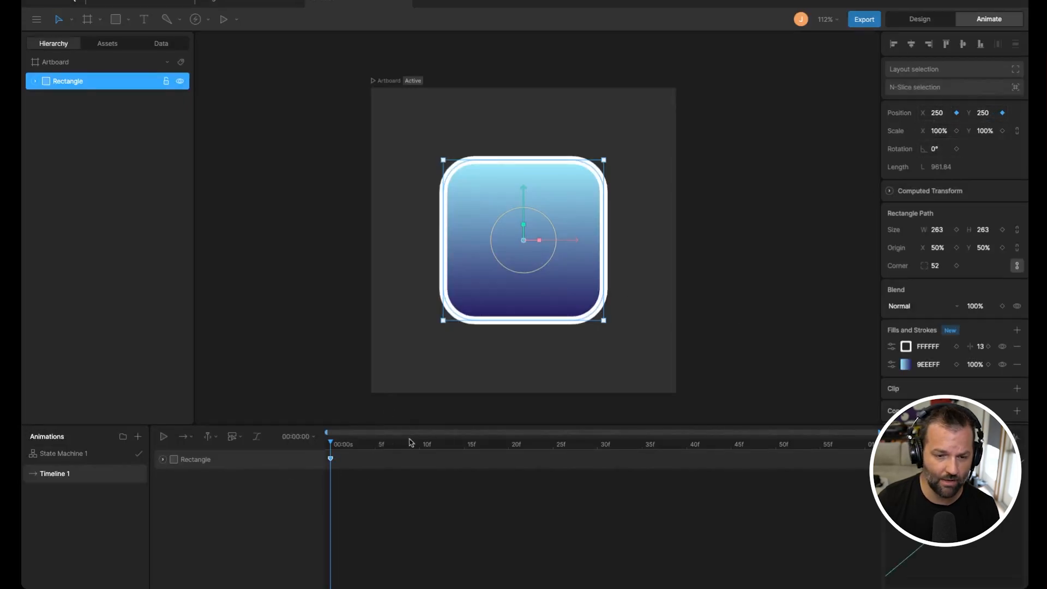
Step: At about frame 38, move the rectangle right to X about 347
{"action": "left_click", "coordinate": [669, 443]}
{"action": "left_click_drag", "start_coordinate": [581, 241], "coordinate": [641, 243]}
Step: Play back and scrub the timeline to preview the rectangle's movement
{"action": "left_click", "coordinate": [384, 444]}
{"action": "key", "text": "space"}
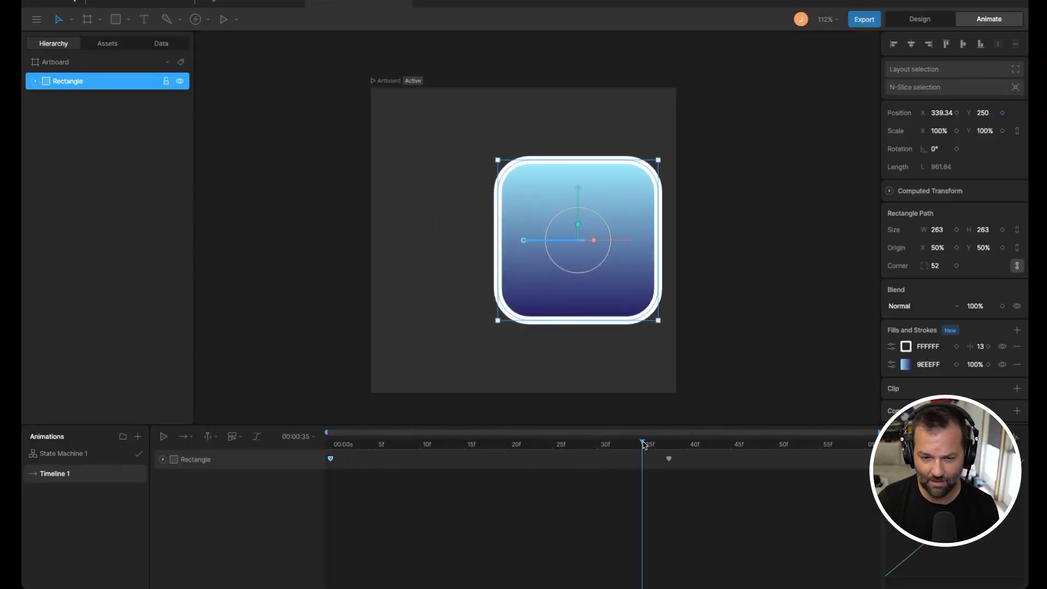
{"action": "key", "text": "space"}
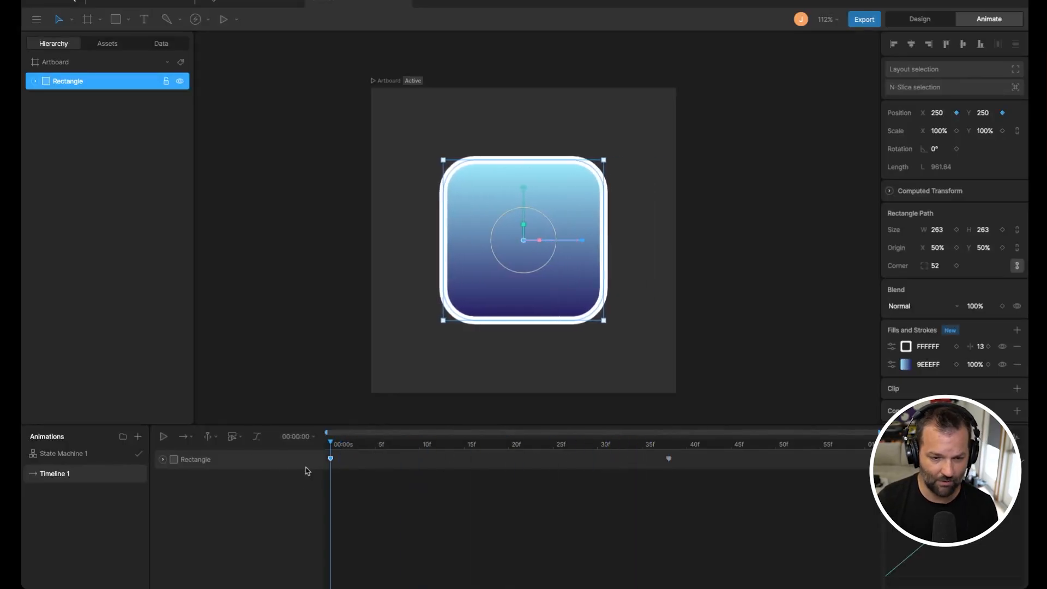
{"action": "left_click_drag", "start_coordinate": [365, 446], "coordinate": [673, 453]}
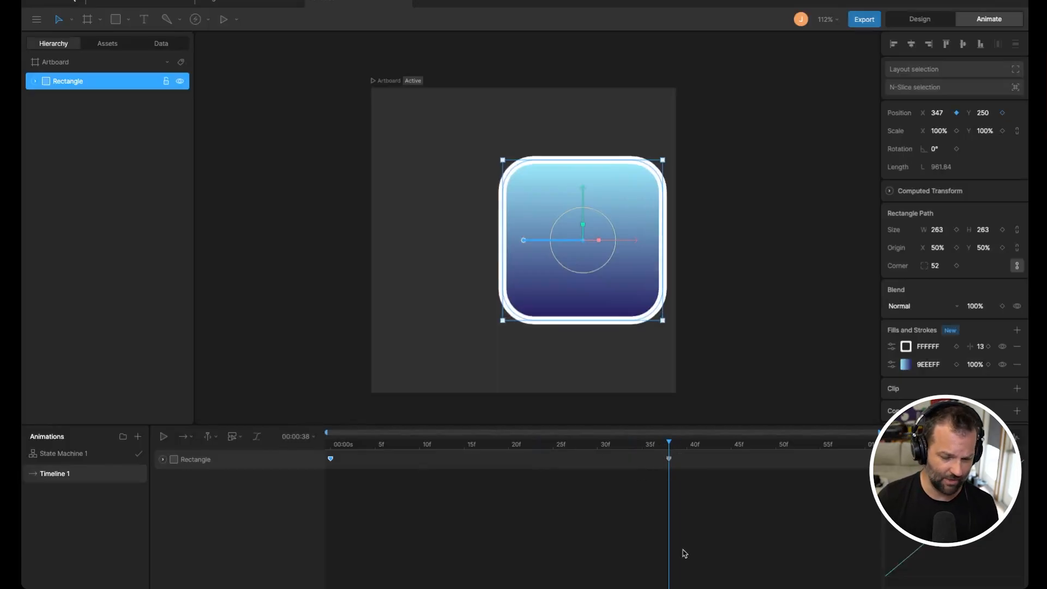
Step: Switch between State Machine 1 and Timeline 1 to compare the animation views
{"action": "left_click", "coordinate": [85, 453]}
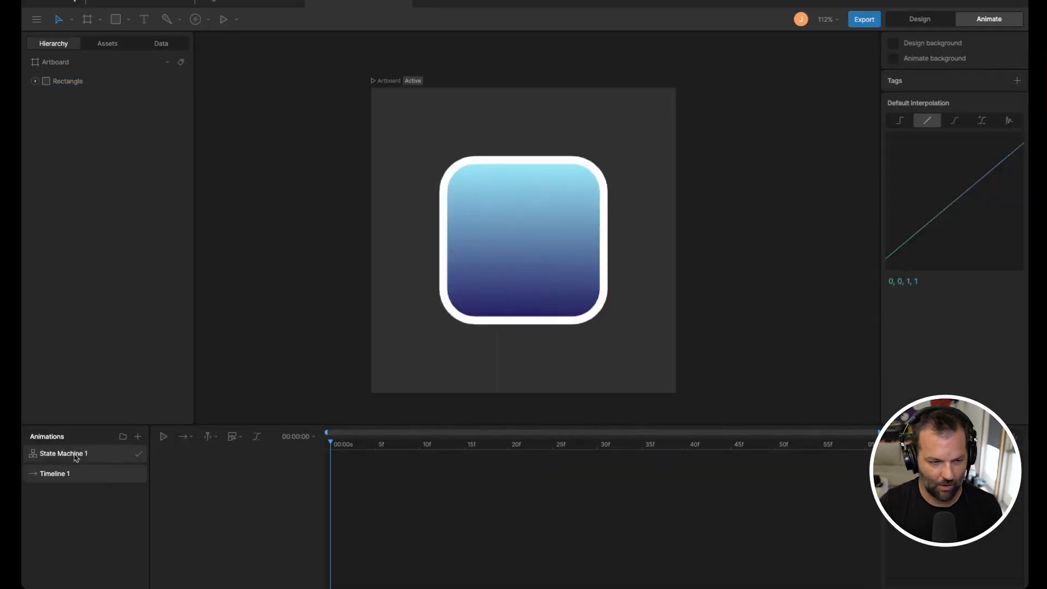
{"action": "left_click", "coordinate": [58, 473]}
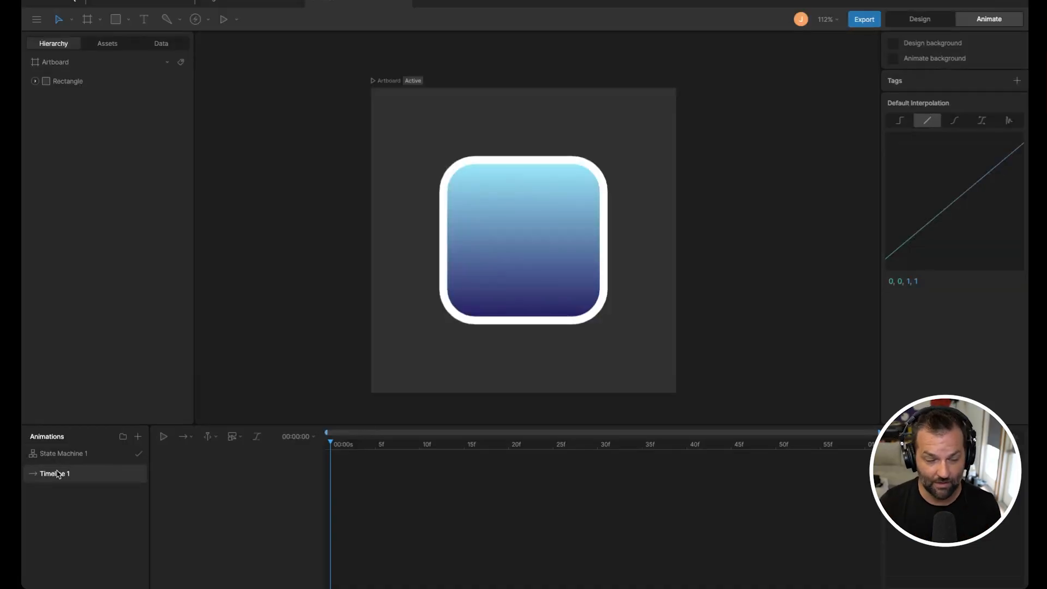
{"action": "left_click", "coordinate": [58, 453]}
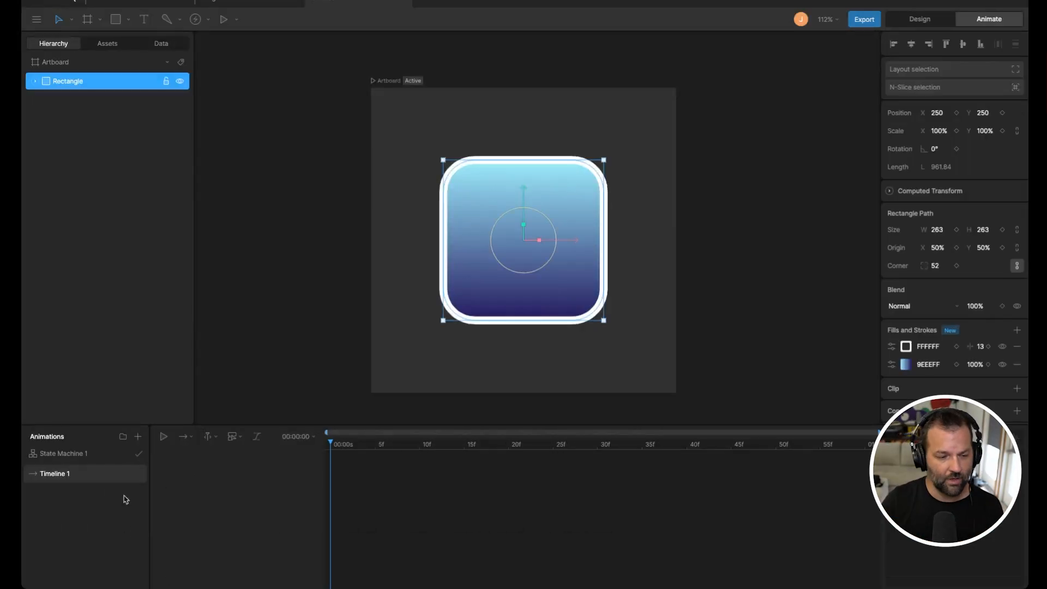
{"action": "left_click", "coordinate": [87, 454]}
{"action": "left_click", "coordinate": [76, 474]}
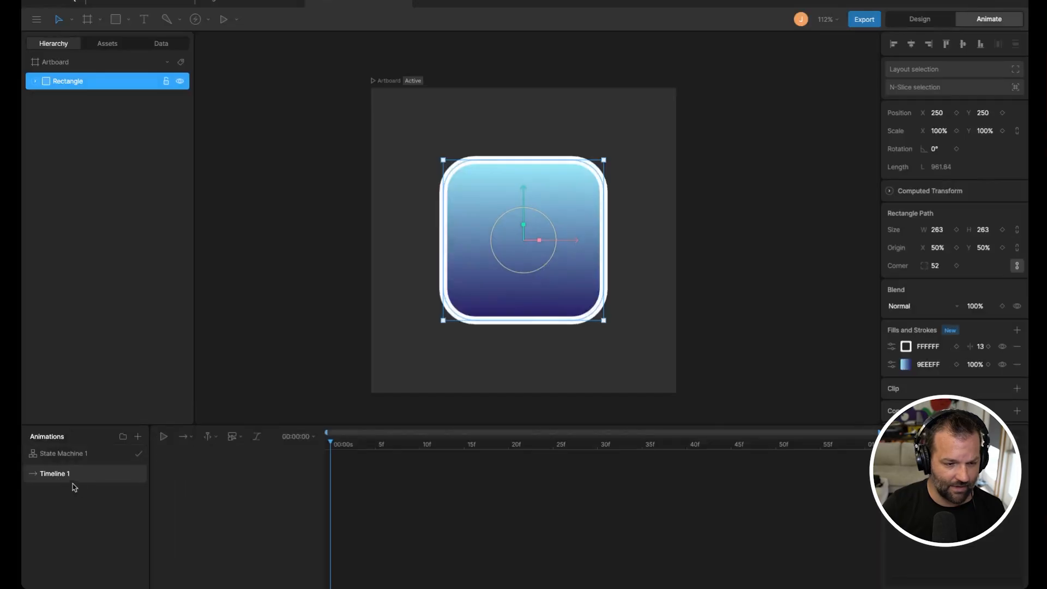
Step: Create another timeline from Timeline 1's context options and reselect Timeline 1
{"action": "right_click", "coordinate": [58, 474]}
{"action": "left_click", "coordinate": [79, 515]}
{"action": "left_click", "coordinate": [66, 494]}
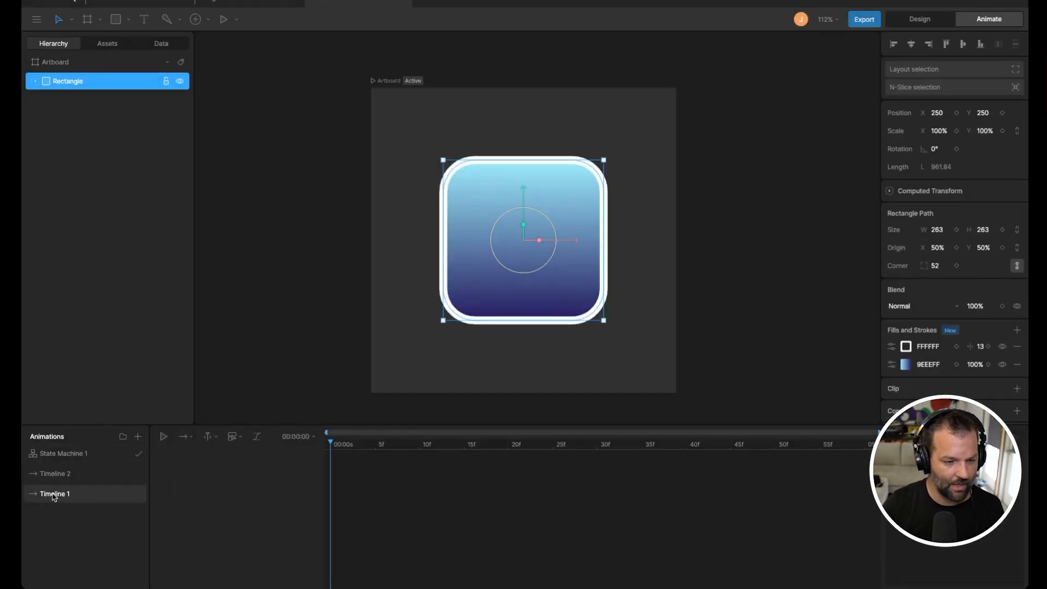
Step: Rename Timeline 1 as initial and Timeline 2 as hovering
{"action": "double_click", "coordinate": [81, 492]}
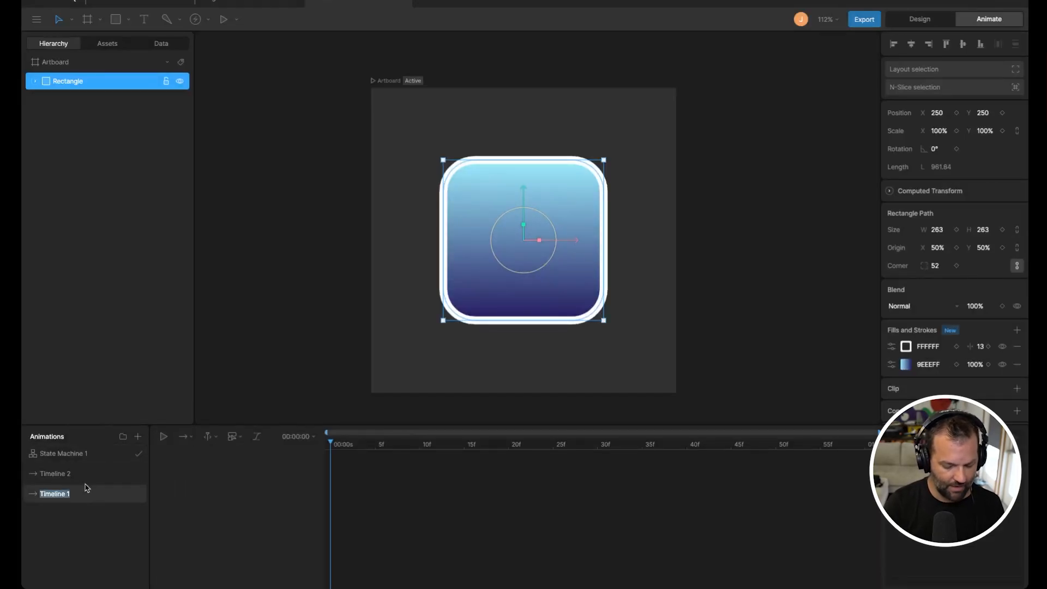
{"action": "type", "text": "In"}
{"action": "left_click", "coordinate": [73, 474]}
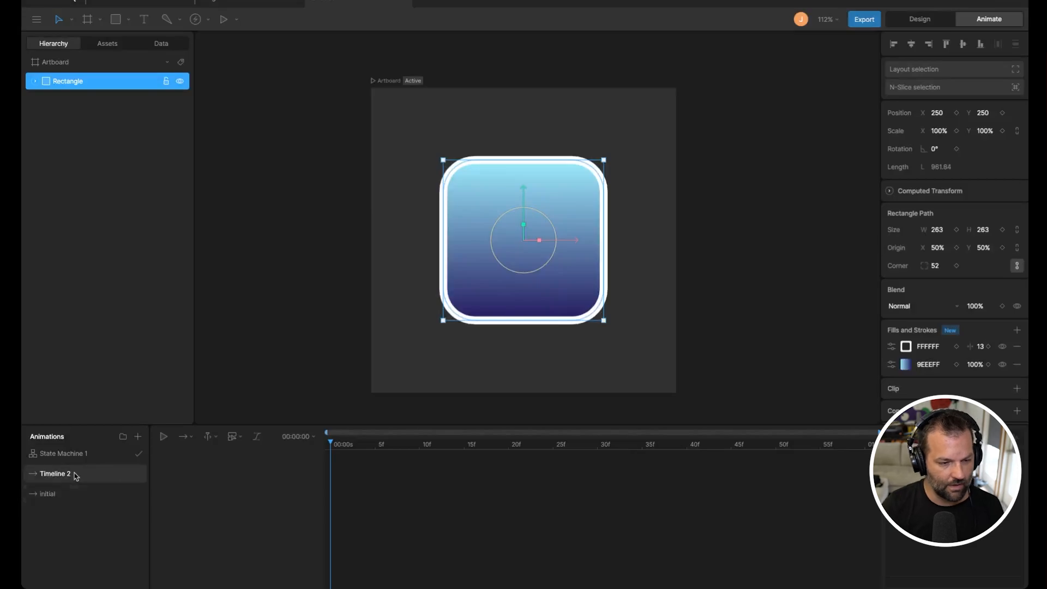
{"action": "double_click", "coordinate": [74, 473]}
{"action": "type", "text": "hov"}
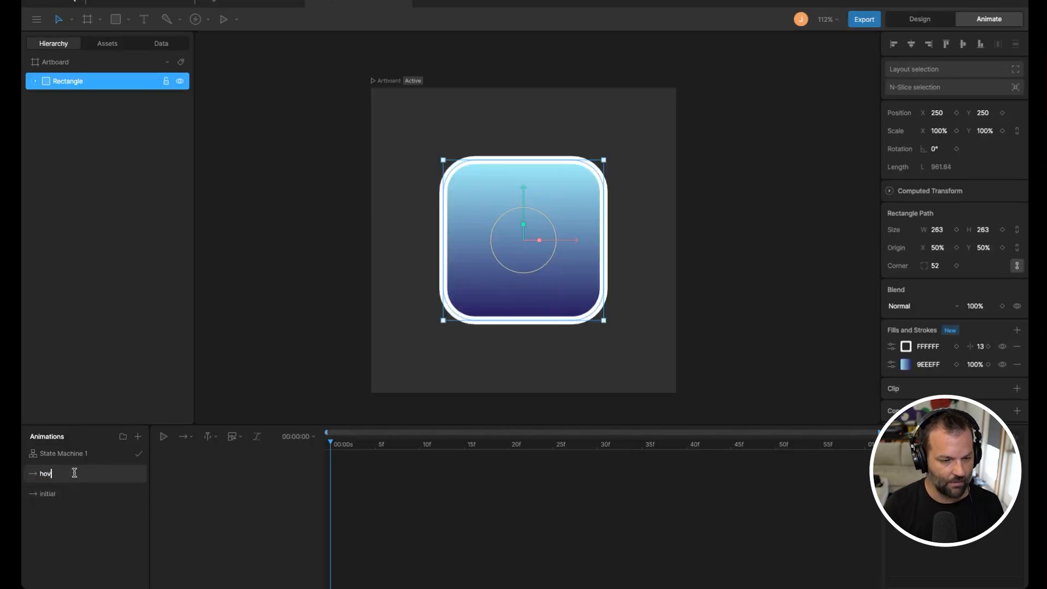
{"action": "type", "text": "ering"}
{"action": "key", "text": "Return"}
Step: Switch between the initial and hovering timelines and scrub the playhead to compare them
{"action": "left_click", "coordinate": [72, 493]}
{"action": "left_click", "coordinate": [353, 487]}
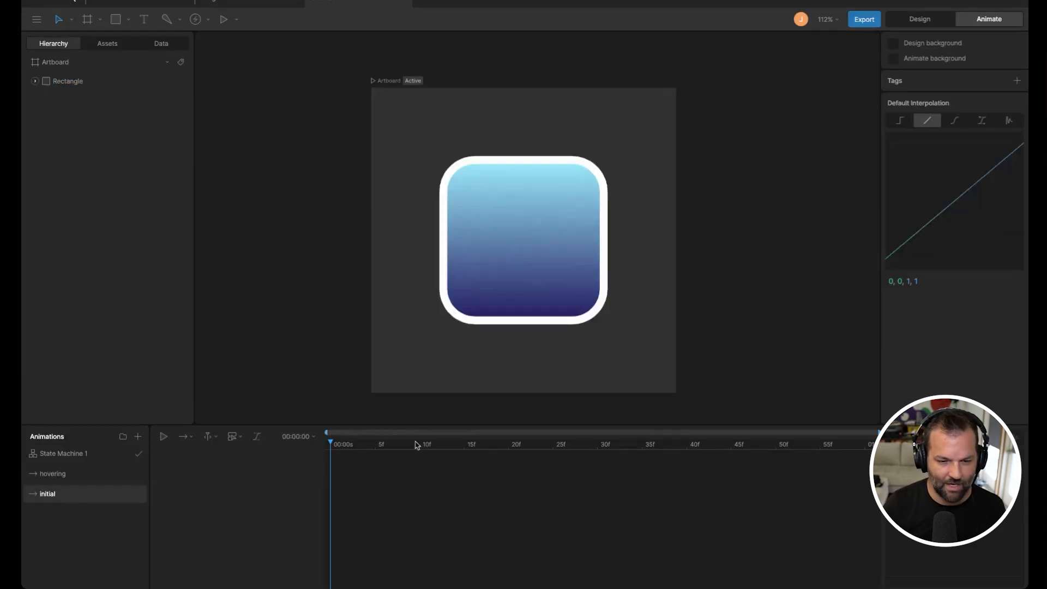
{"action": "left_click_drag", "start_coordinate": [416, 444], "coordinate": [329, 453]}
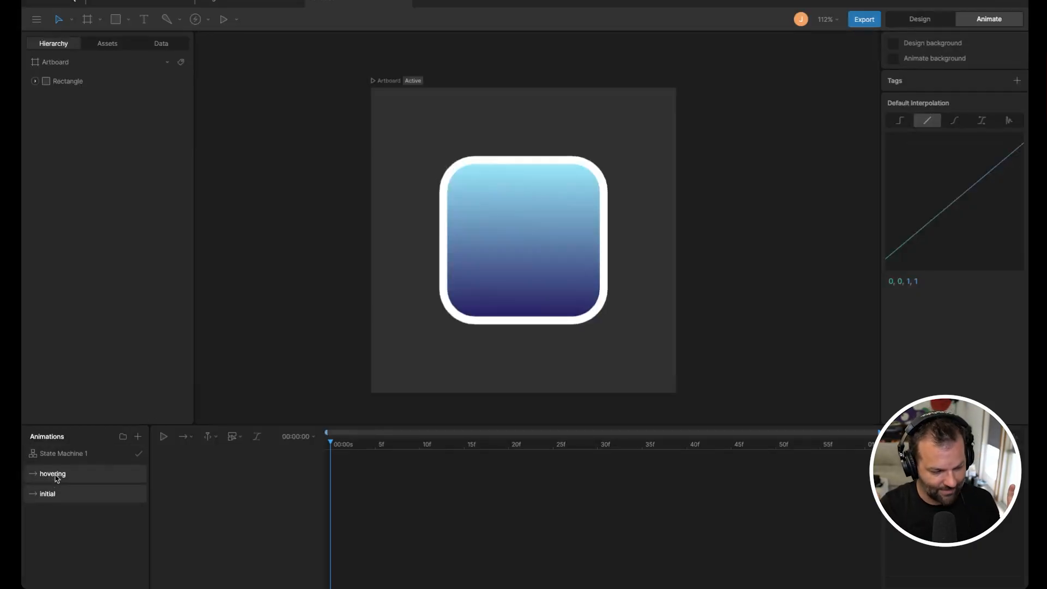
{"action": "left_click", "coordinate": [38, 474]}
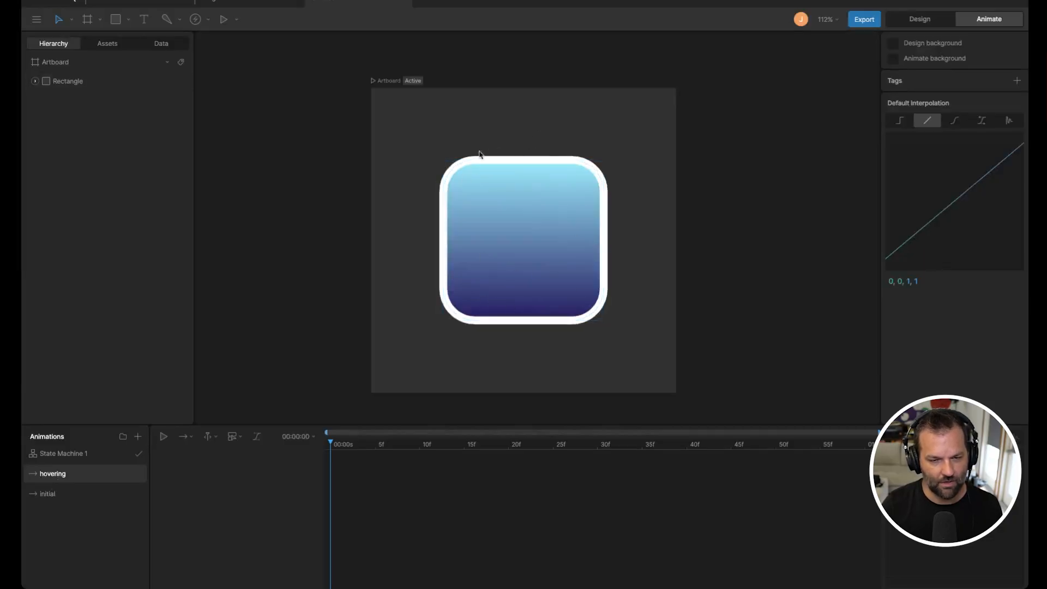
{"action": "left_click", "coordinate": [60, 492]}
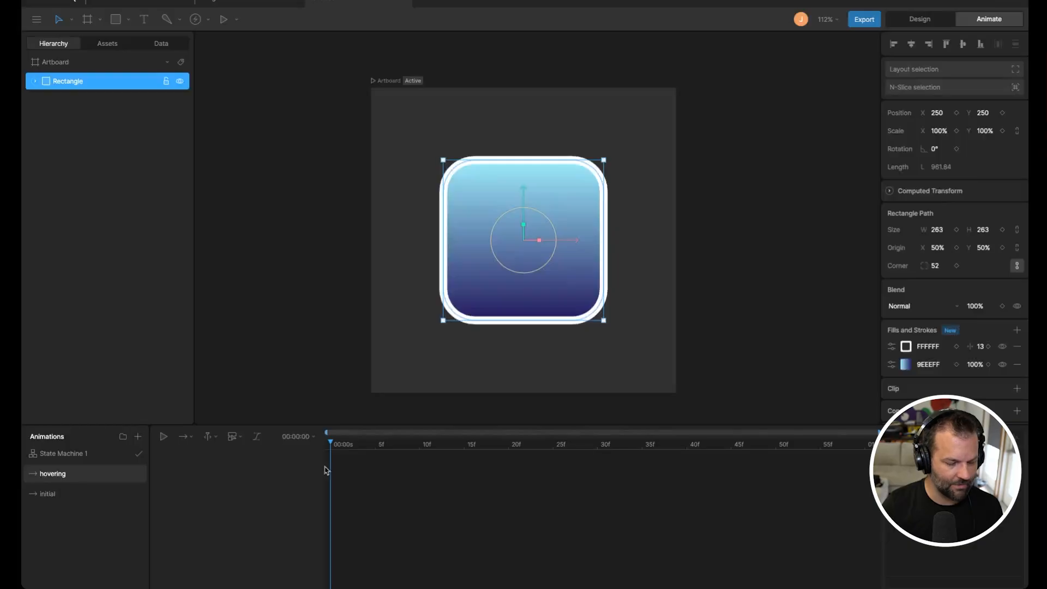
{"action": "left_click", "coordinate": [93, 493]}
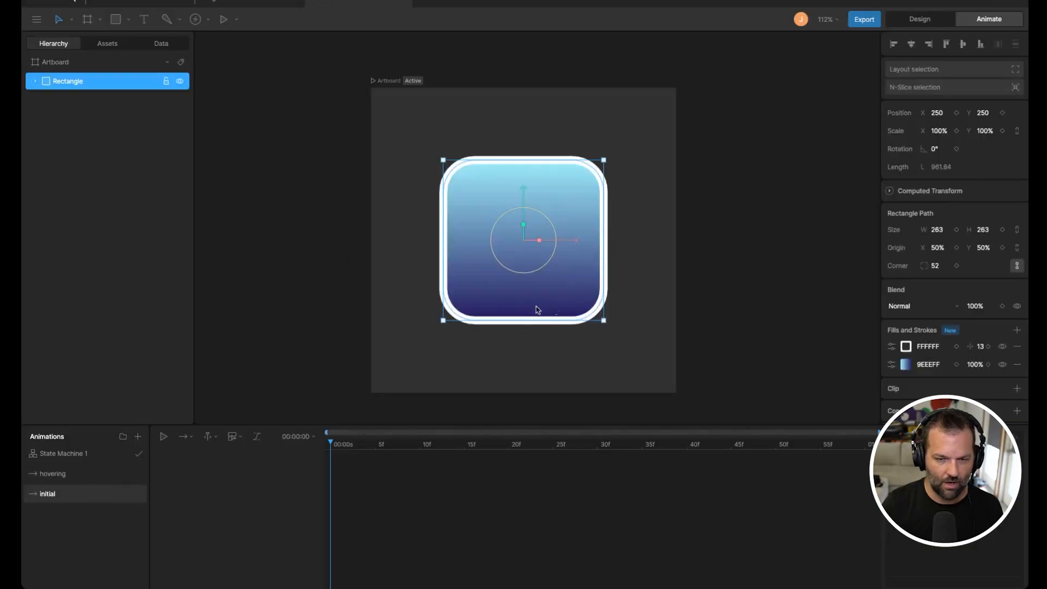
{"action": "left_click", "coordinate": [49, 475]}
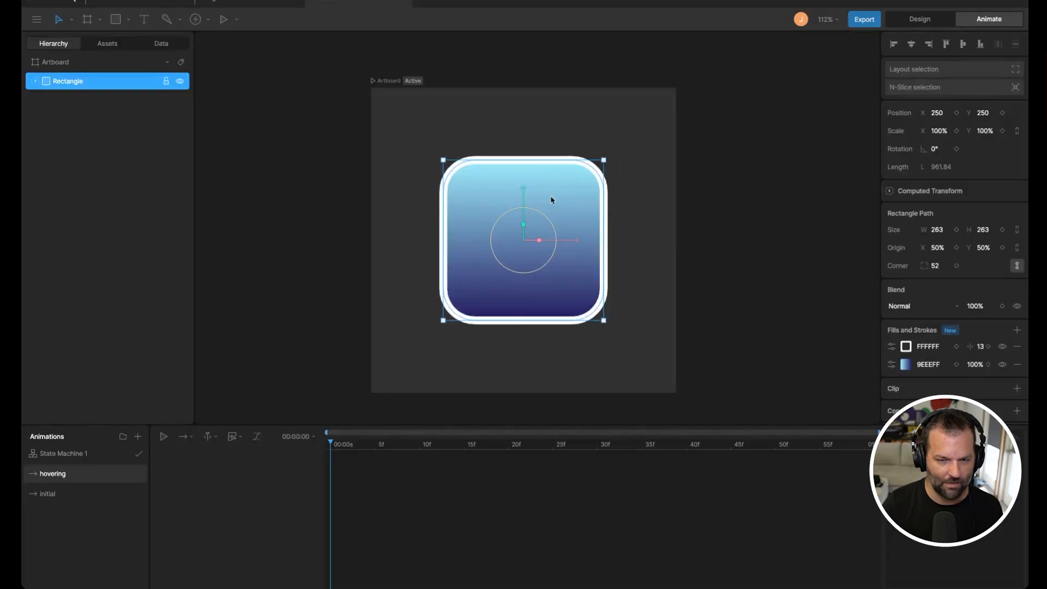
{"action": "left_click", "coordinate": [54, 495]}
{"action": "left_click", "coordinate": [48, 476]}
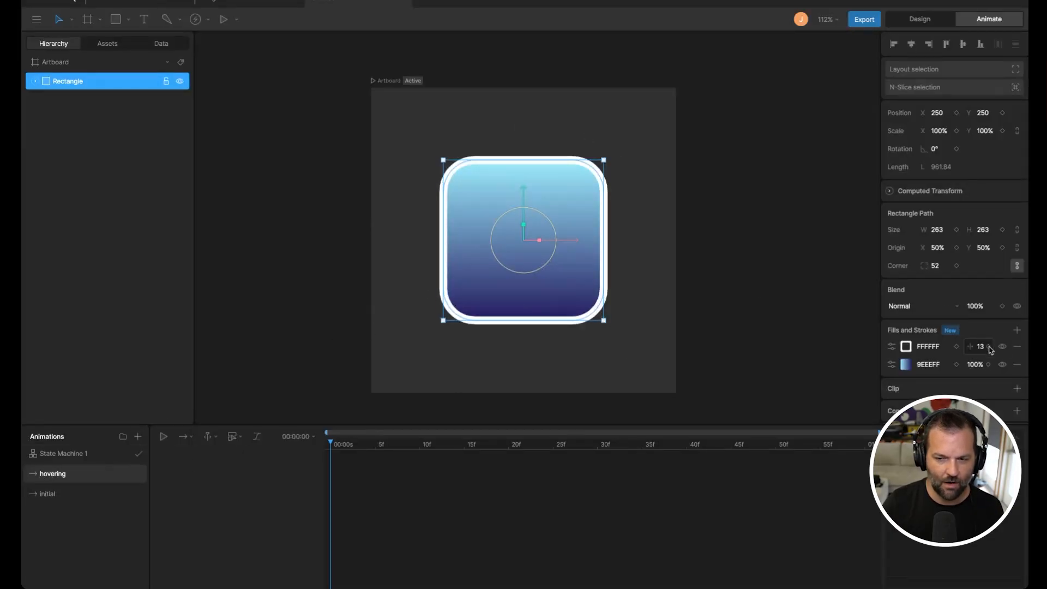
Step: On the hovering timeline, keyframe the stroke thickness at 13 and expand the Rectangle's animated tracks
{"action": "left_click_drag", "start_coordinate": [981, 346], "coordinate": [983, 354]}
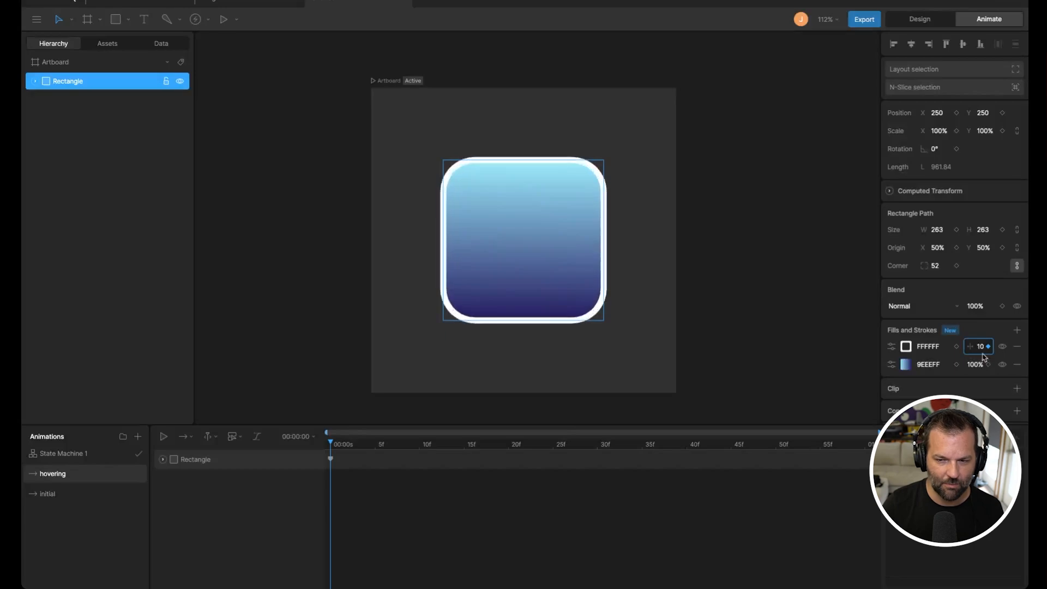
{"action": "left_click", "coordinate": [983, 348]}
{"action": "type", "text": "13"}
{"action": "key", "text": "Return"}
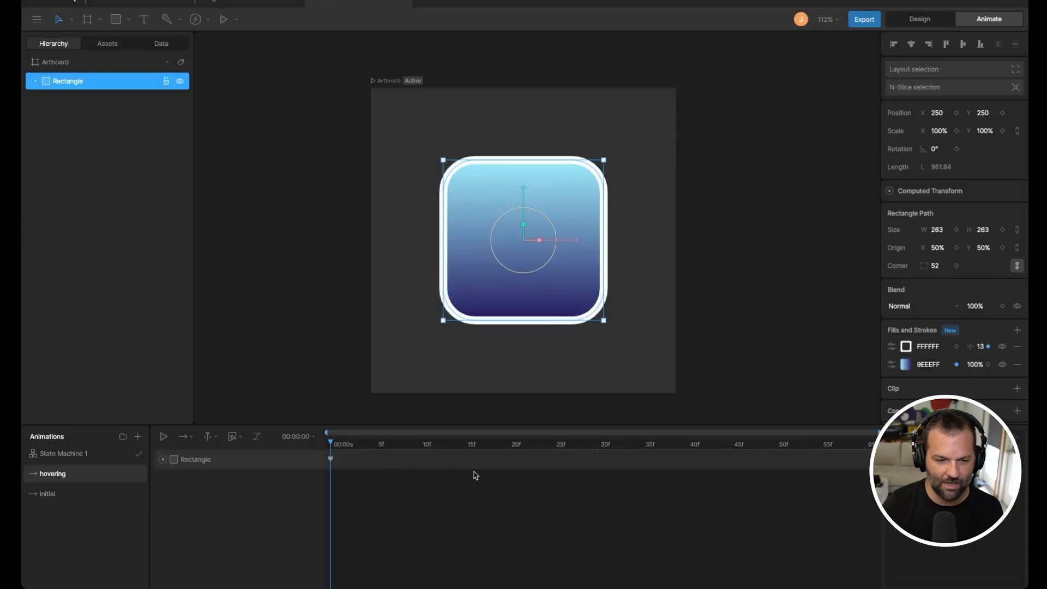
{"action": "left_click", "coordinate": [163, 459]}
{"action": "left_click", "coordinate": [287, 419]}
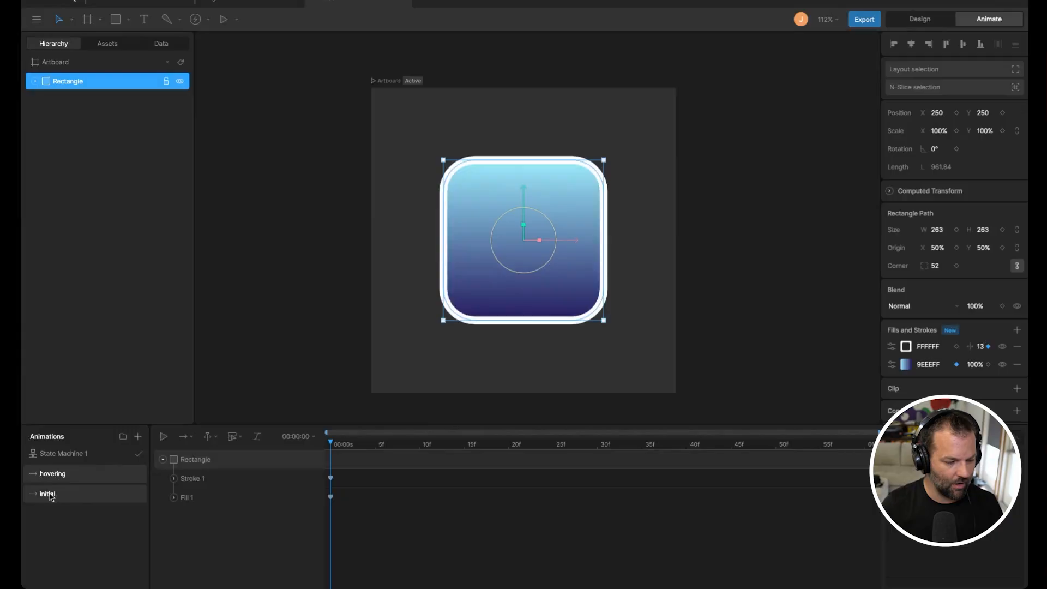
Step: On the initial timeline, key the stroke thickness at 0
{"action": "left_click", "coordinate": [49, 494]}
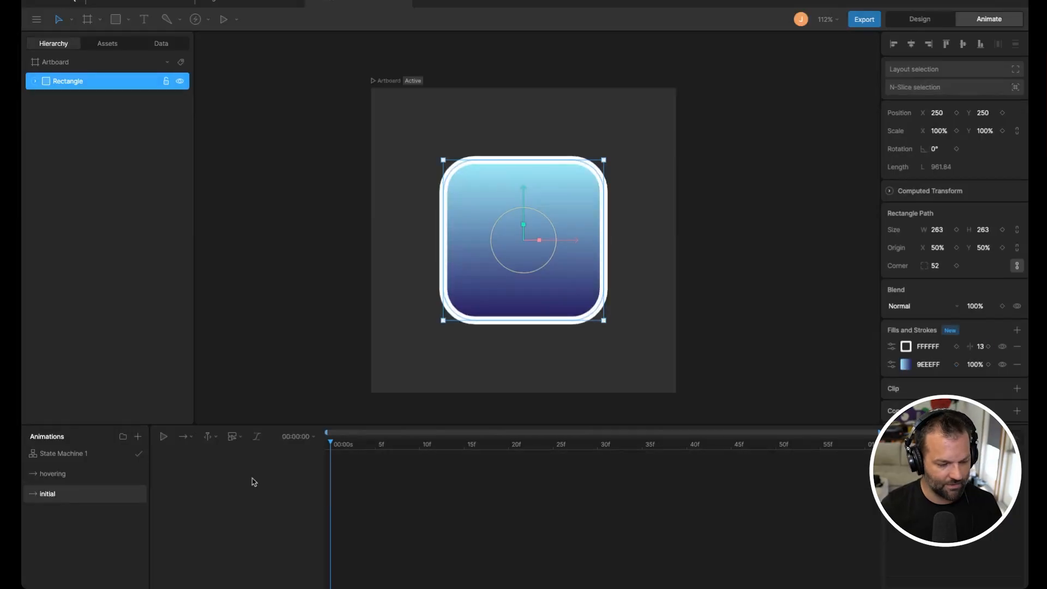
{"action": "left_click", "coordinate": [980, 347]}
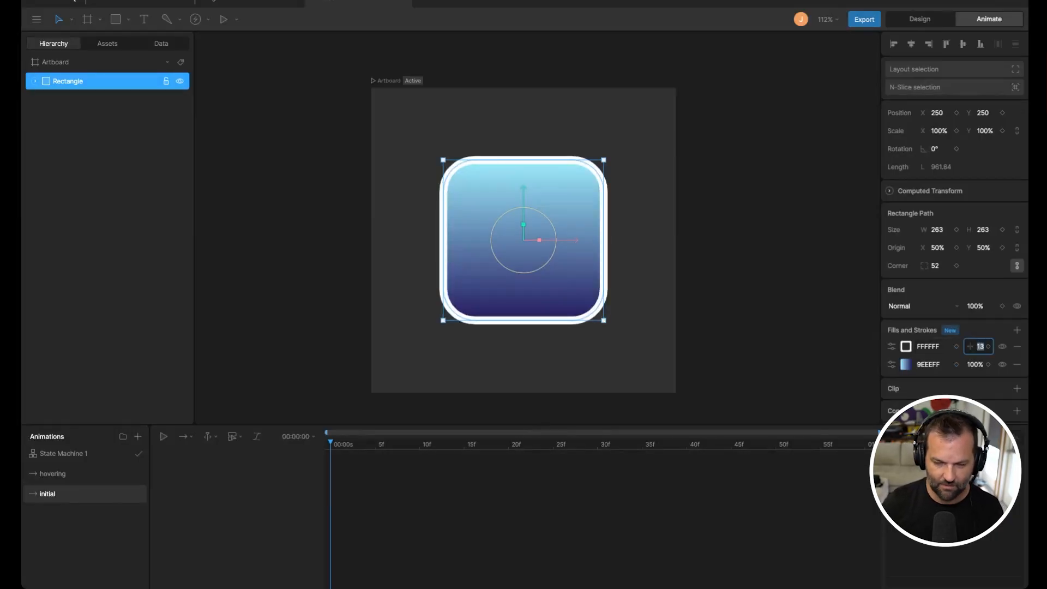
{"action": "key", "text": "Return"}
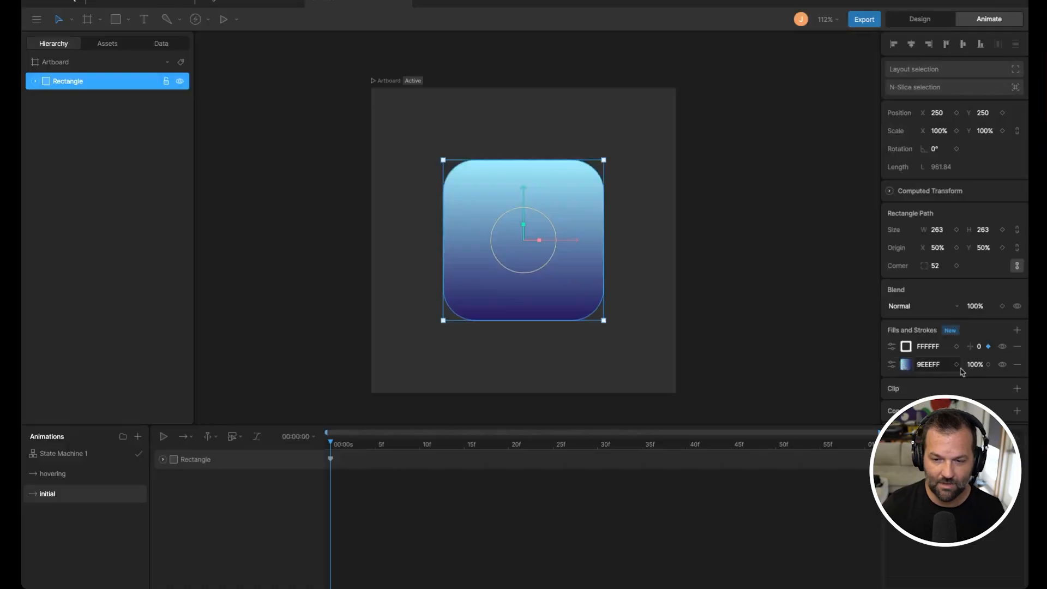
Step: On the initial timeline, darken the gradient fill's start color to 3093A8
{"action": "left_click", "coordinate": [907, 365]}
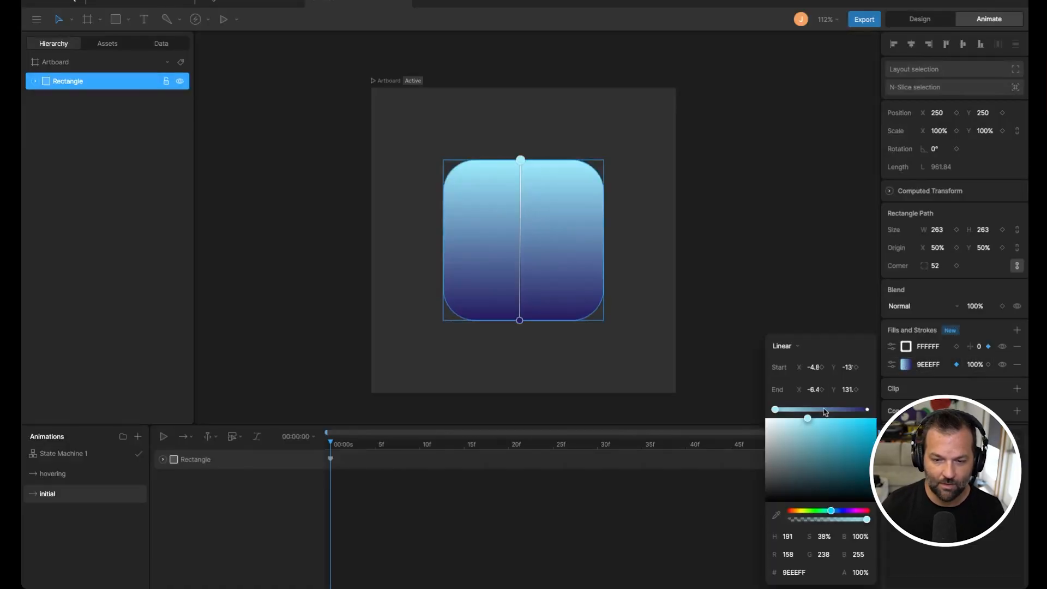
{"action": "left_click_drag", "start_coordinate": [813, 425], "coordinate": [863, 486]}
{"action": "left_click", "coordinate": [867, 409]}
{"action": "left_click", "coordinate": [595, 521]}
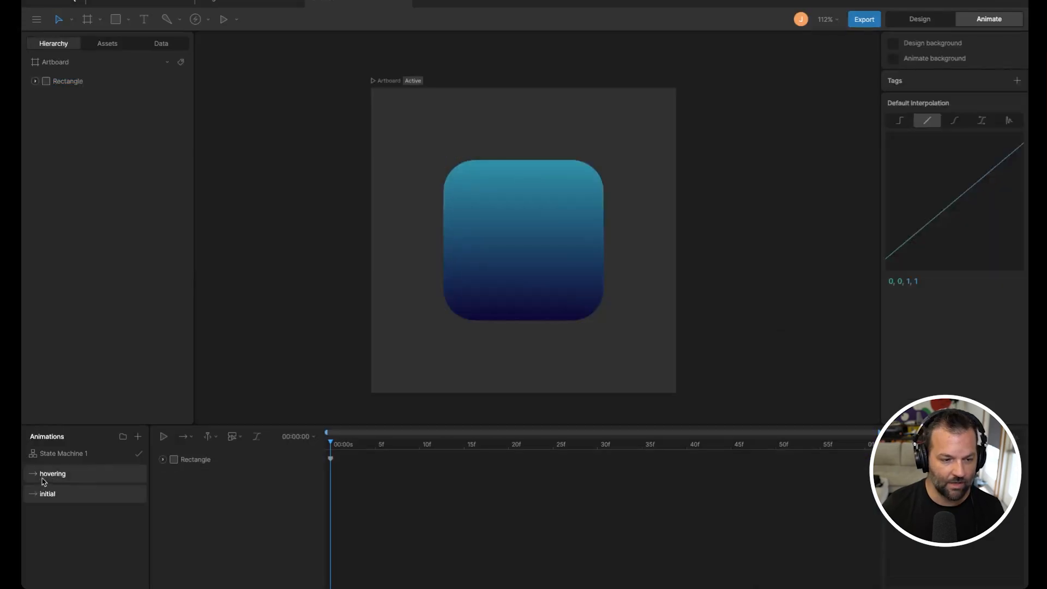
Step: Switch back and forth between the hovering and initial timelines to compare the two states
{"action": "left_click", "coordinate": [55, 480]}
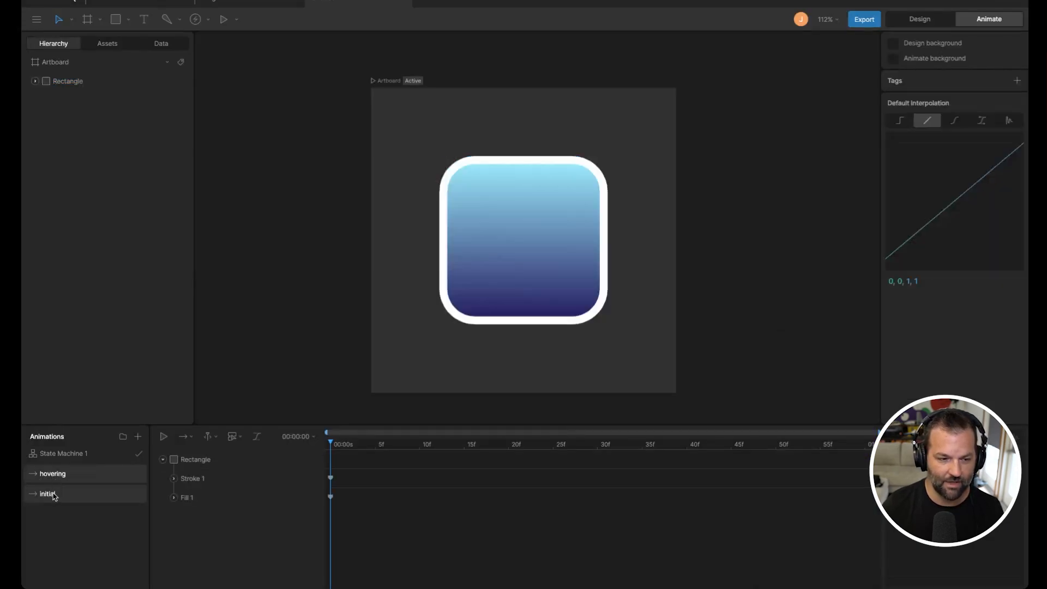
{"action": "key", "text": "ctrl+z"}
{"action": "left_click", "coordinate": [52, 500]}
{"action": "left_click", "coordinate": [54, 479]}
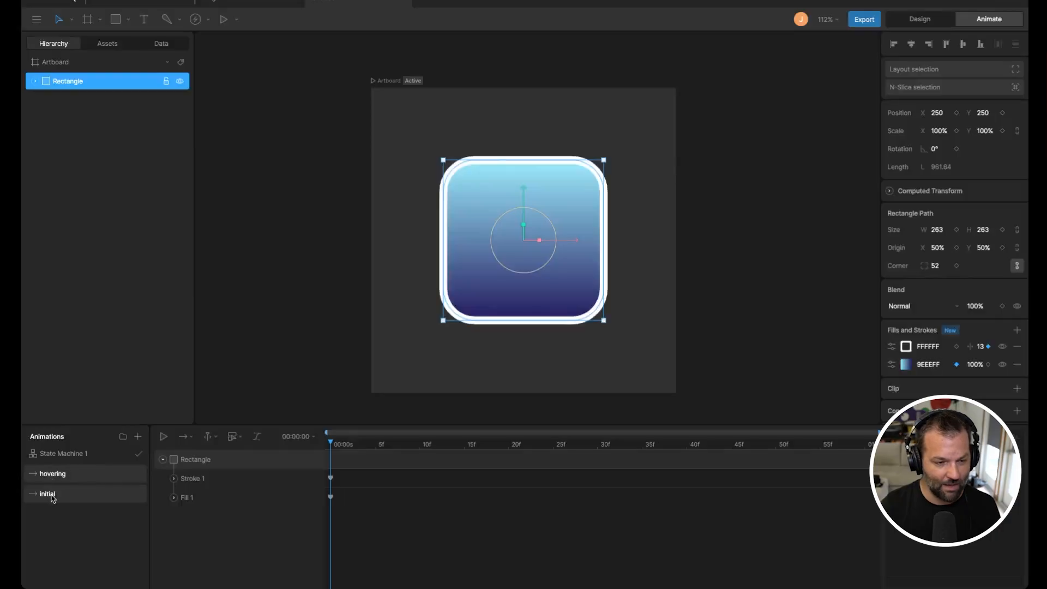
{"action": "left_click", "coordinate": [53, 499]}
{"action": "left_click", "coordinate": [54, 479]}
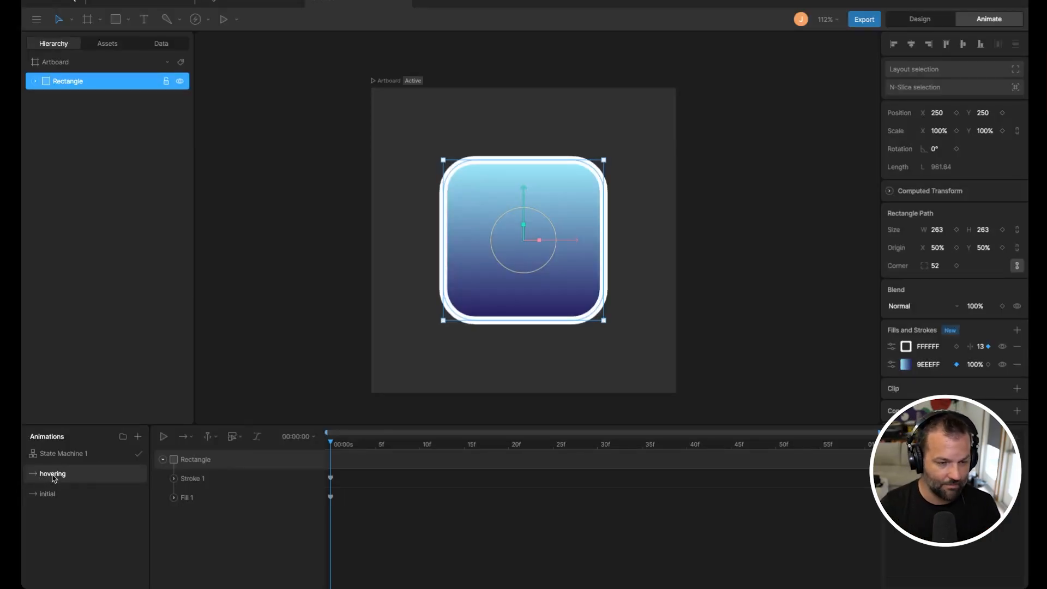
{"action": "left_click", "coordinate": [53, 495]}
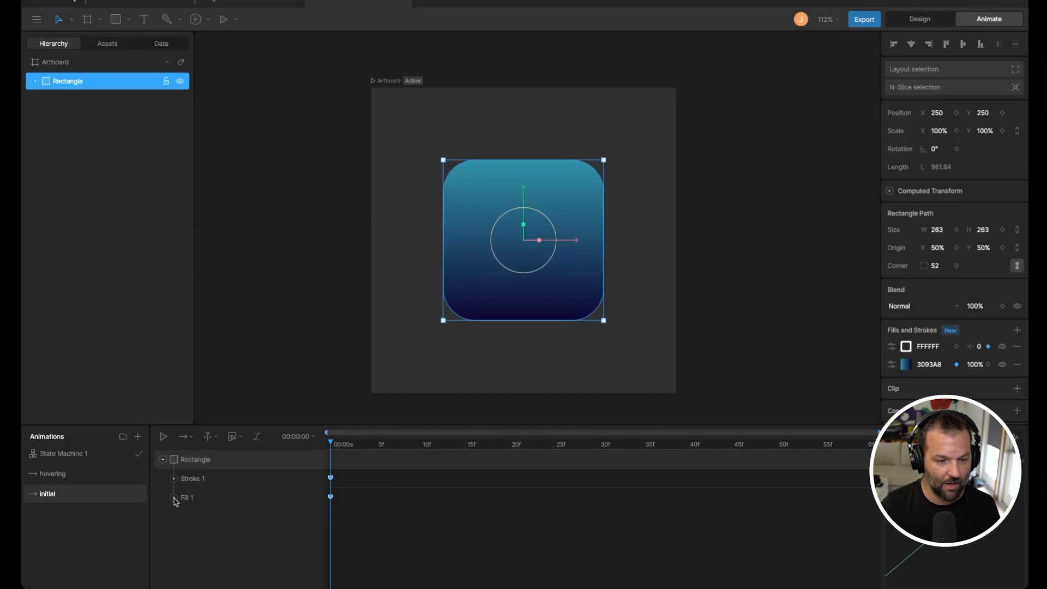
{"action": "left_click", "coordinate": [52, 474]}
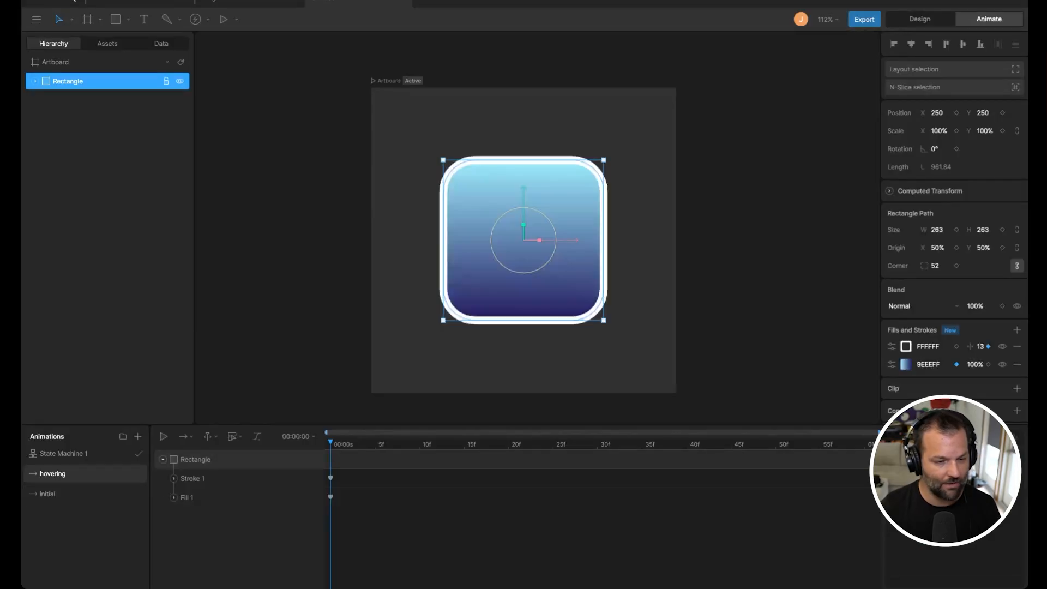
{"action": "left_click", "coordinate": [48, 493]}
{"action": "left_click", "coordinate": [52, 474]}
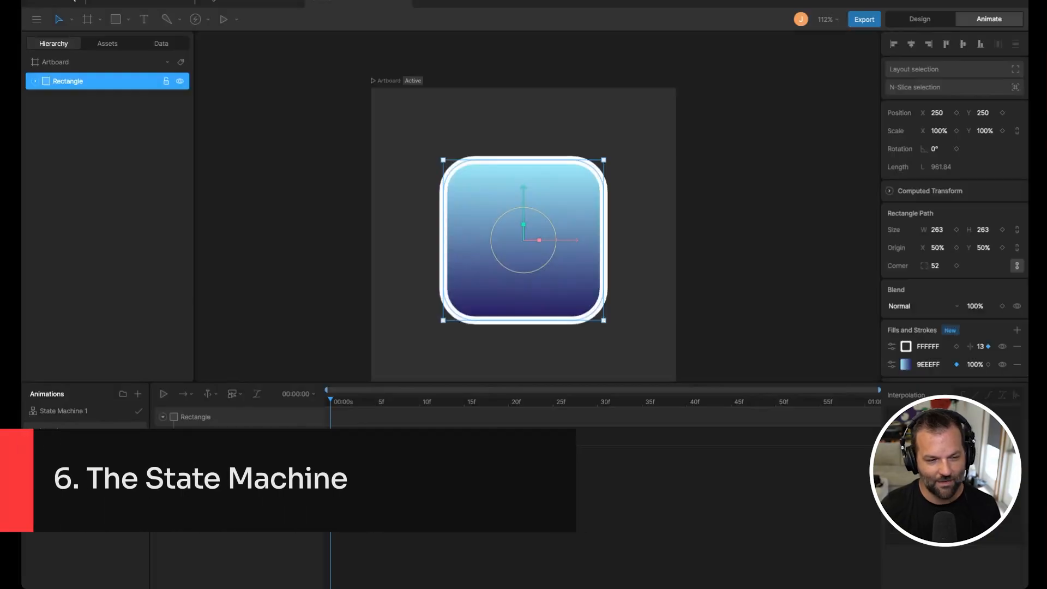
Step: Open State Machine 1 and reposition the Any State node in its graph
{"action": "left_click", "coordinate": [85, 414]}
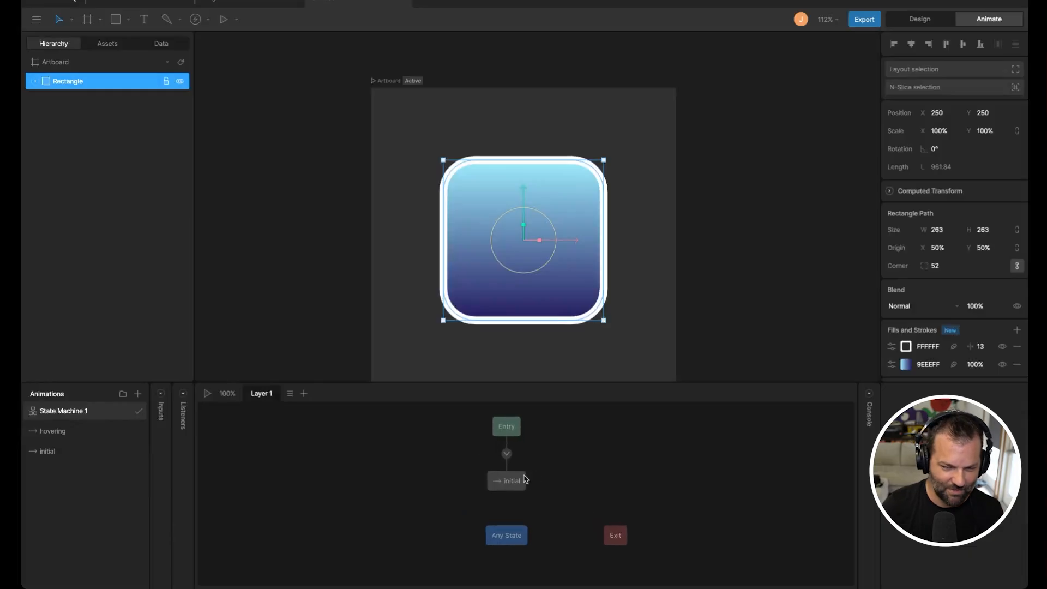
{"action": "left_click_drag", "start_coordinate": [428, 417], "coordinate": [620, 526]}
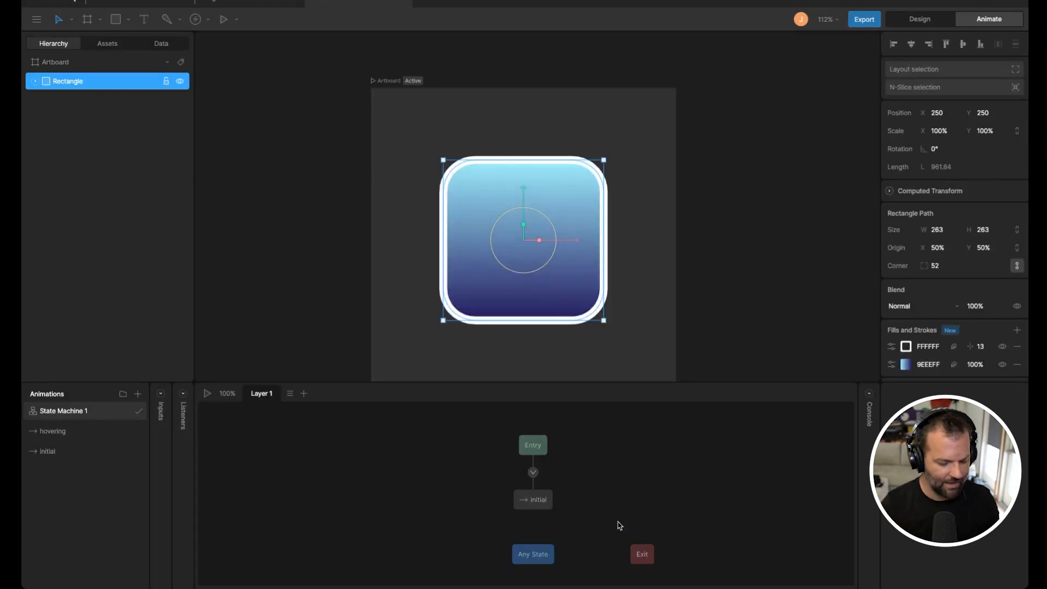
{"action": "scroll", "coordinate": [428, 465], "scroll_direction": "right", "scroll_amount": 3}
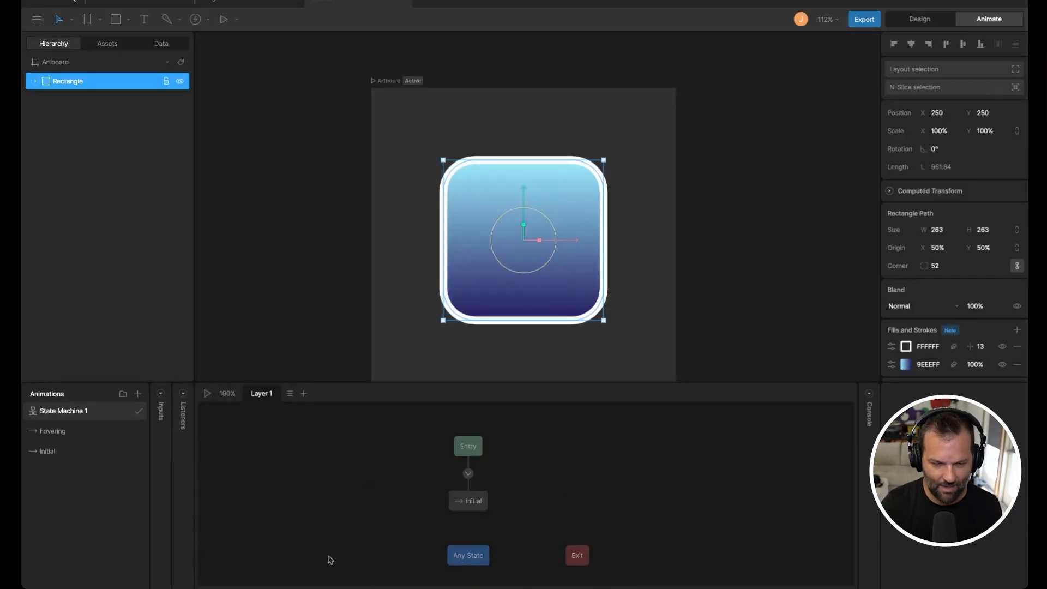
{"action": "left_click_drag", "start_coordinate": [326, 514], "coordinate": [437, 505]}
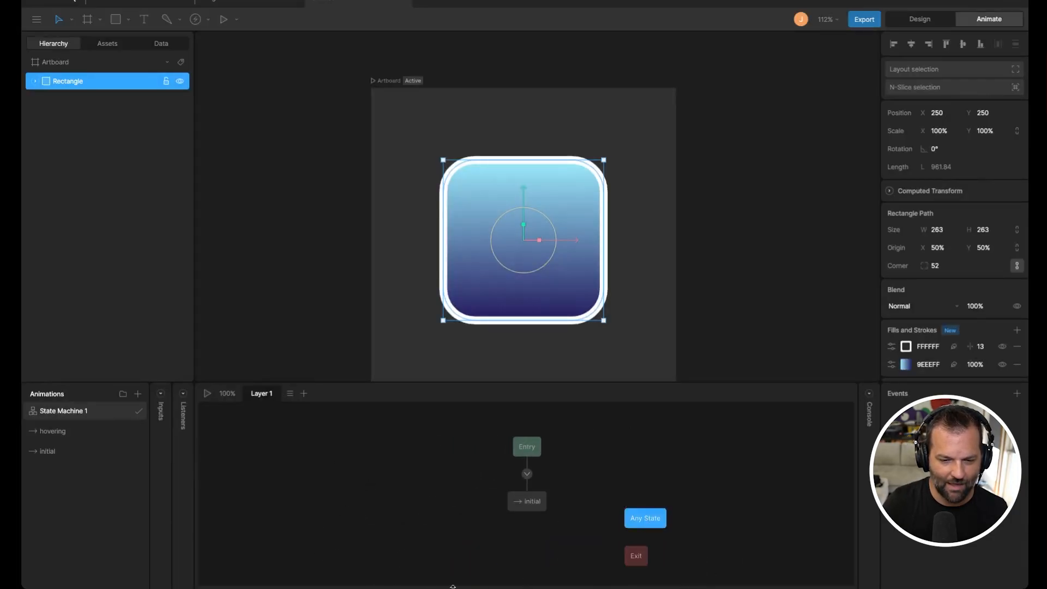
{"action": "left_click", "coordinate": [536, 518]}
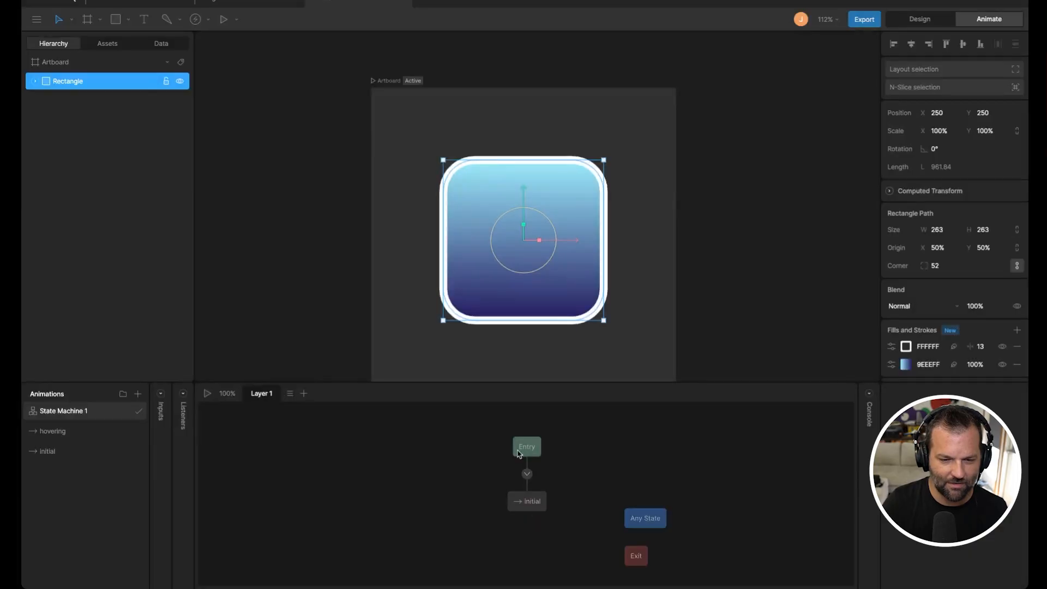
Step: Select the Entry node, the initial state and the transition between them to inspect each
{"action": "left_click", "coordinate": [519, 454]}
{"action": "left_click", "coordinate": [526, 474]}
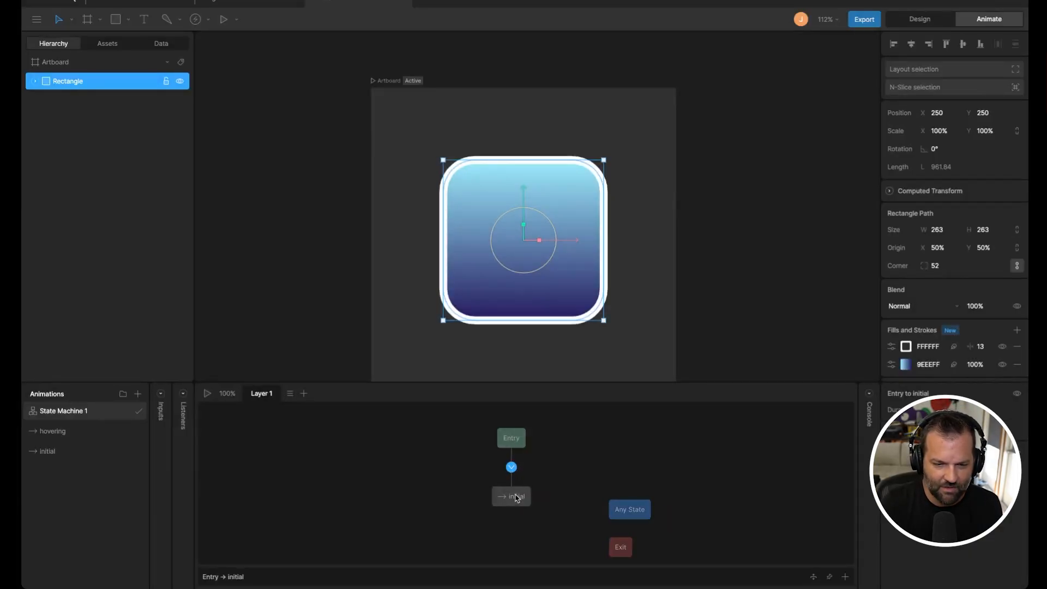
{"action": "left_click", "coordinate": [513, 439]}
{"action": "left_click", "coordinate": [516, 499]}
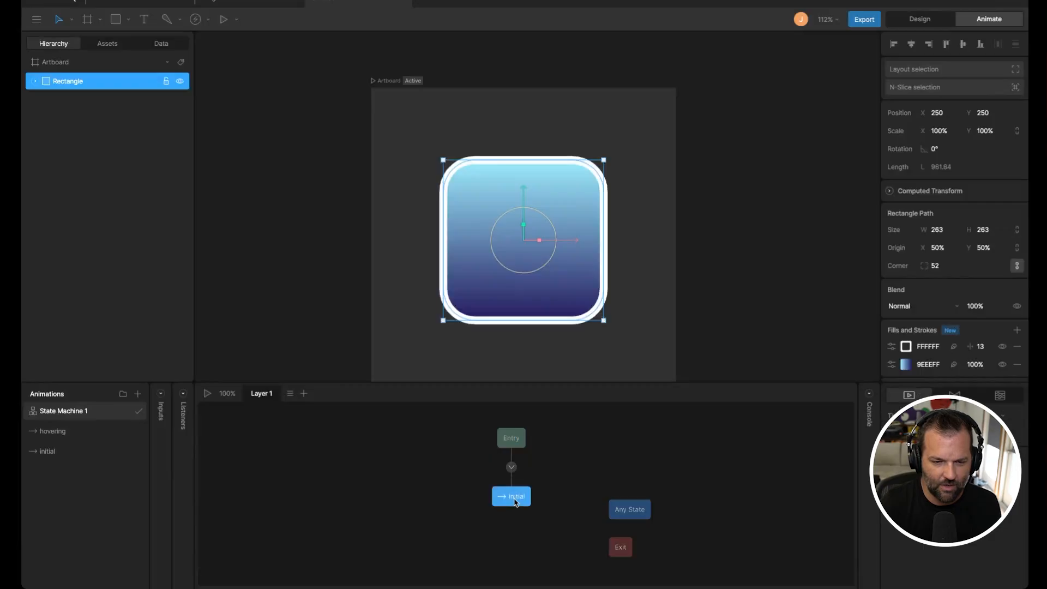
{"action": "left_click", "coordinate": [511, 439]}
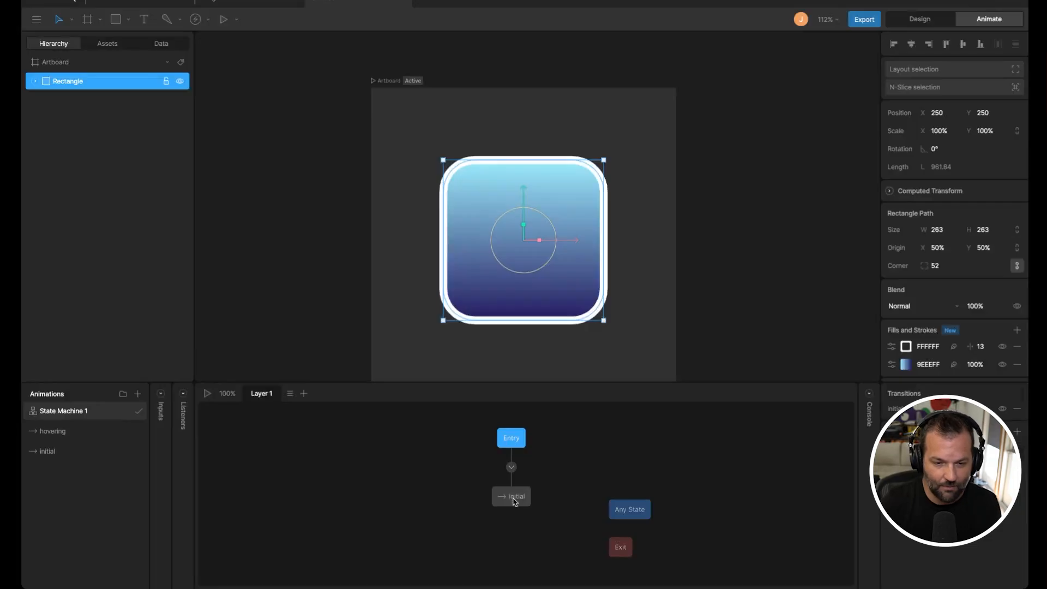
{"action": "left_click", "coordinate": [515, 502]}
{"action": "left_click", "coordinate": [512, 467]}
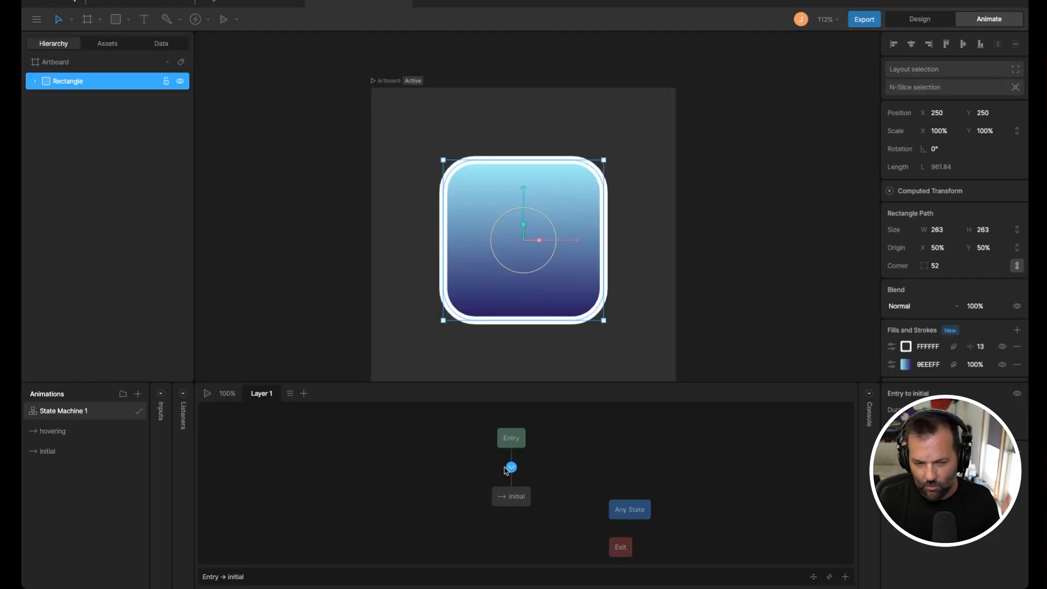
{"action": "left_click", "coordinate": [516, 499]}
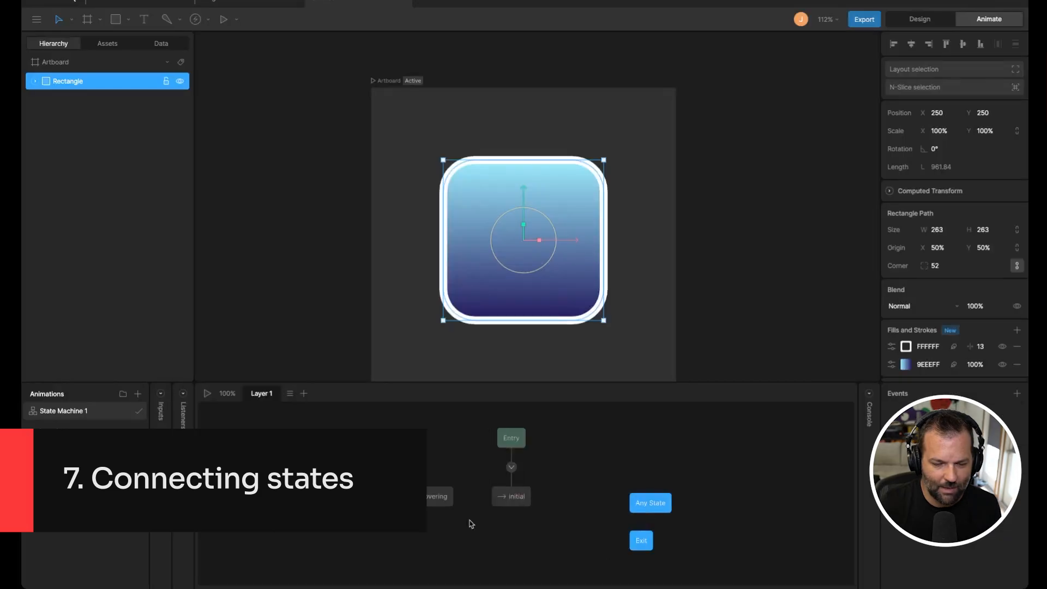
Step: Select the Any State and Exit nodes together and move them further right in the graph
{"action": "left_click_drag", "start_coordinate": [611, 487], "coordinate": [696, 553]}
{"action": "left_click_drag", "start_coordinate": [656, 512], "coordinate": [796, 511]}
{"action": "left_click", "coordinate": [638, 507]}
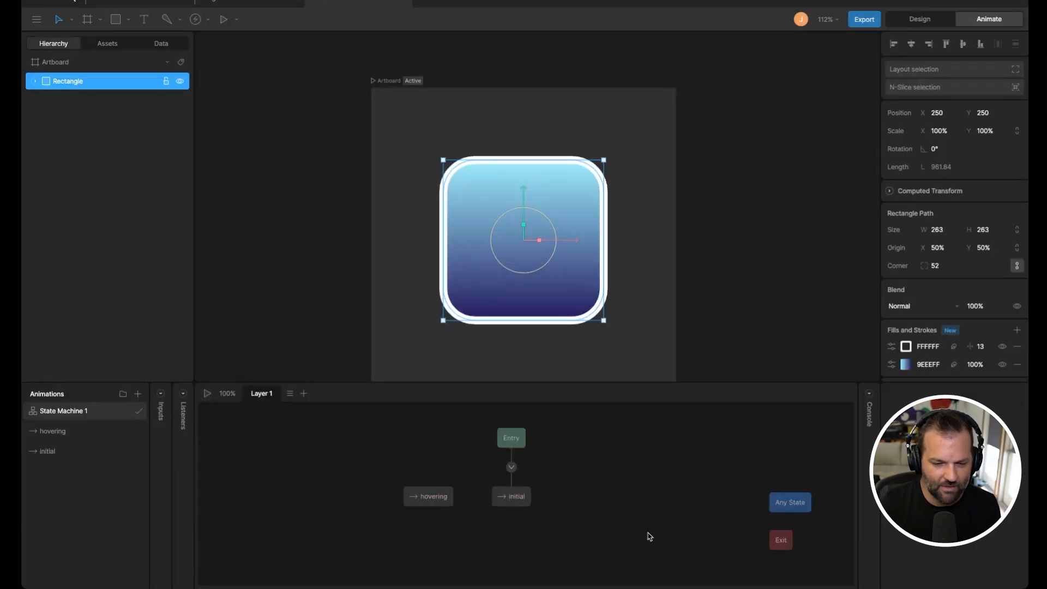
Step: Add the hovering timeline to the state machine graph as a state to the right of initial
{"action": "left_click_drag", "start_coordinate": [420, 499], "coordinate": [599, 499]}
{"action": "left_click", "coordinate": [473, 561]}
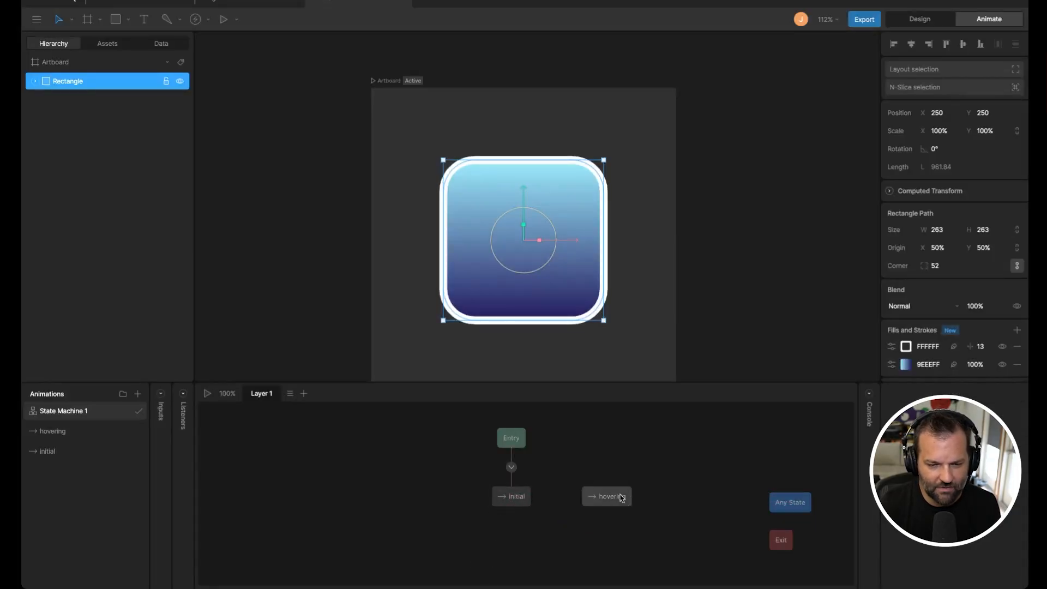
{"action": "mouse_move", "coordinate": [535, 500]}
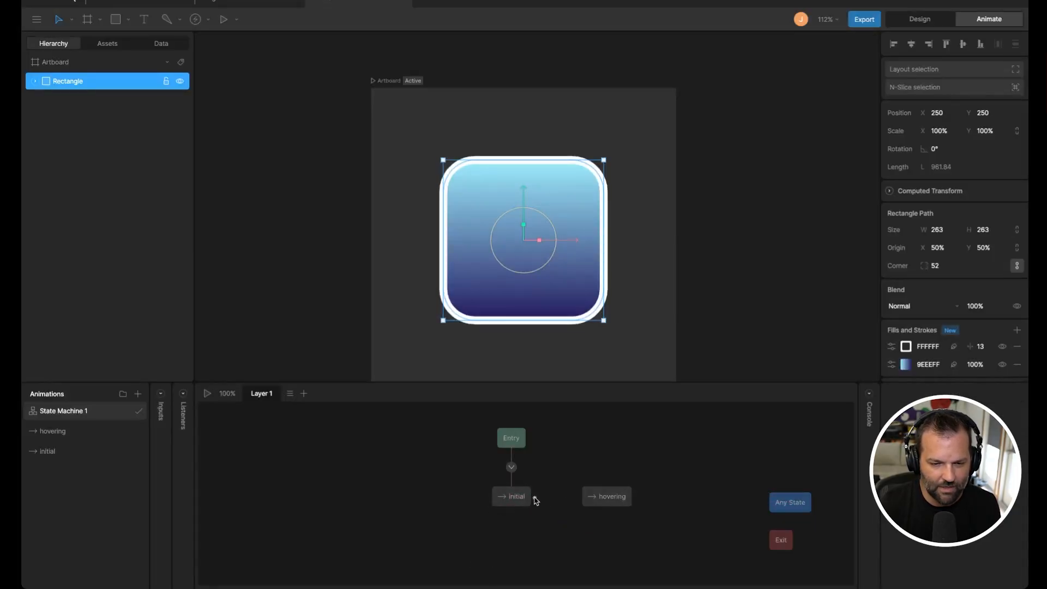
Step: Connect the initial and hovering states with transitions
{"action": "mouse_move", "coordinate": [535, 501]}
{"action": "left_mouse_down"}
{"action": "mouse_move", "coordinate": [632, 499]}
{"action": "mouse_move", "coordinate": [536, 497]}
{"action": "left_mouse_up"}
{"action": "left_click", "coordinate": [610, 503]}
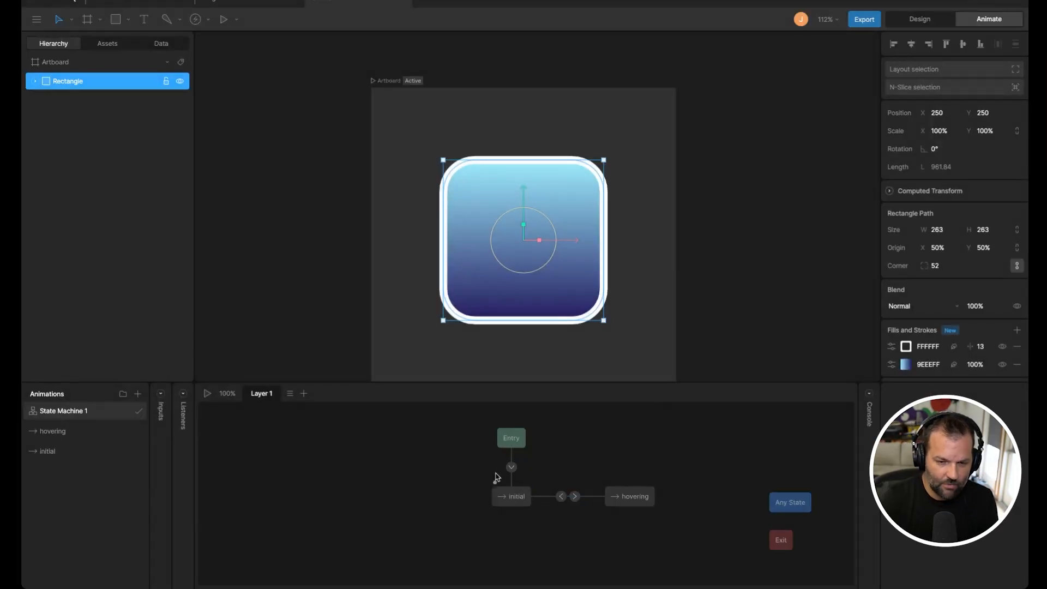
Step: Select the Entry, initial and hovering nodes in turn to inspect them
{"action": "left_click", "coordinate": [513, 449]}
{"action": "left_click", "coordinate": [513, 499]}
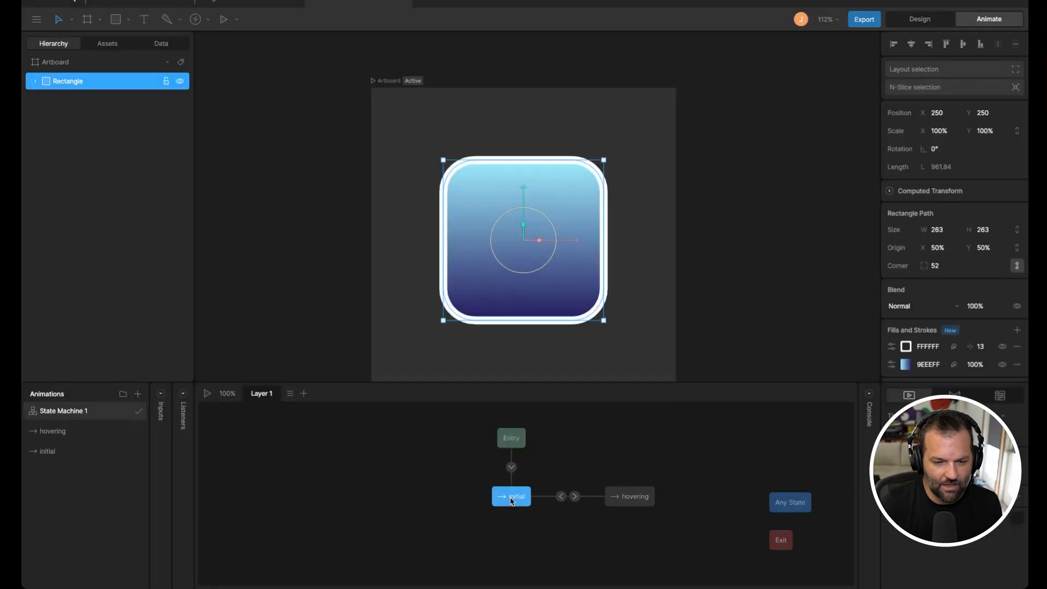
{"action": "left_click", "coordinate": [613, 497]}
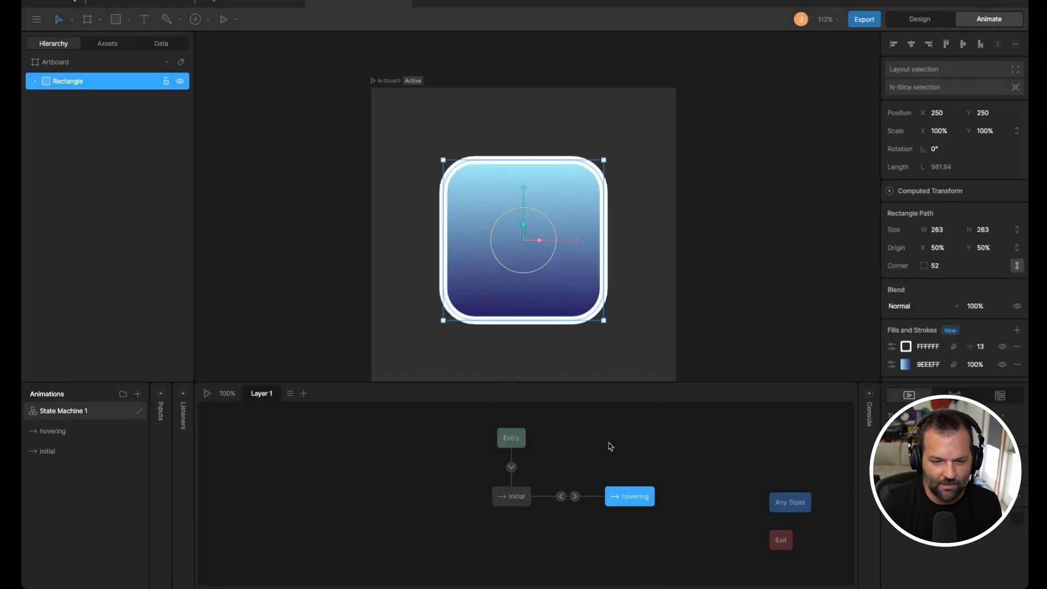
Step: Delete the transition from hovering back to initial
{"action": "left_click", "coordinate": [589, 514]}
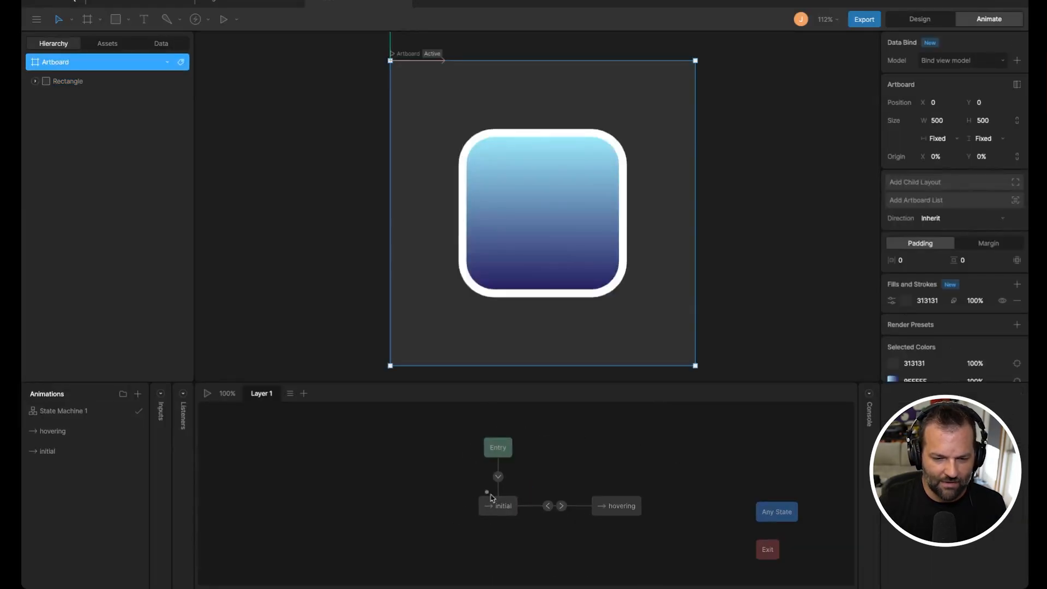
{"action": "left_click", "coordinate": [547, 507]}
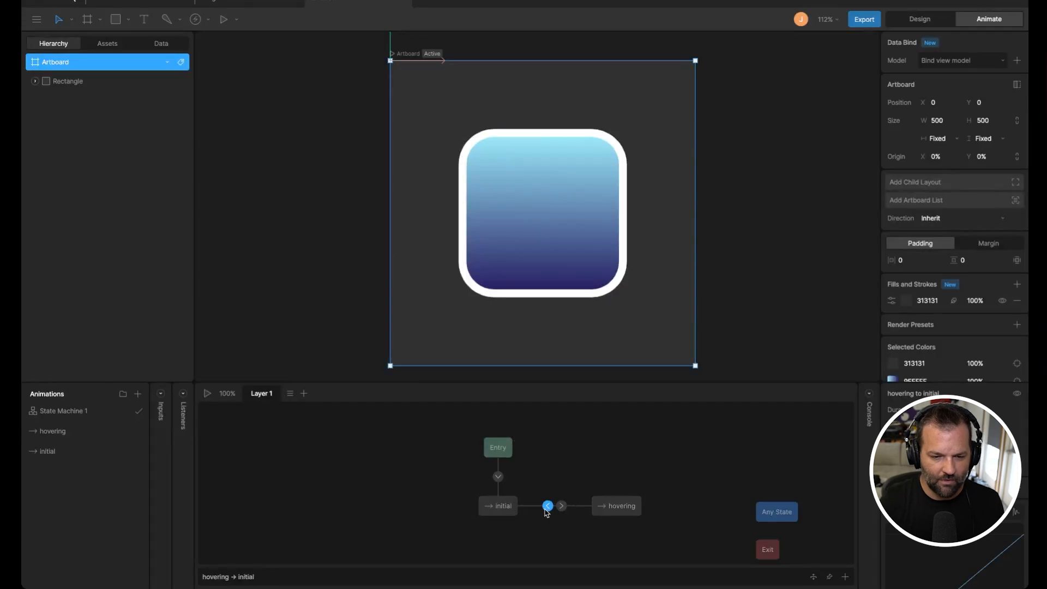
{"action": "key", "text": "Delete"}
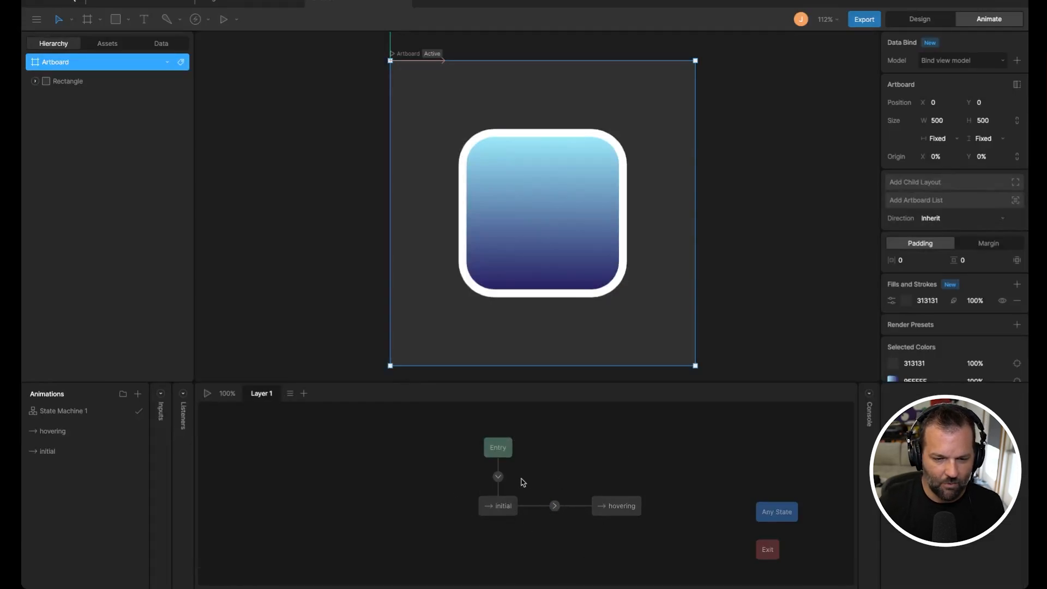
Step: Select the Entry, initial and hovering nodes, then play and stop the state machine preview
{"action": "left_click", "coordinate": [500, 451]}
{"action": "left_click", "coordinate": [497, 510]}
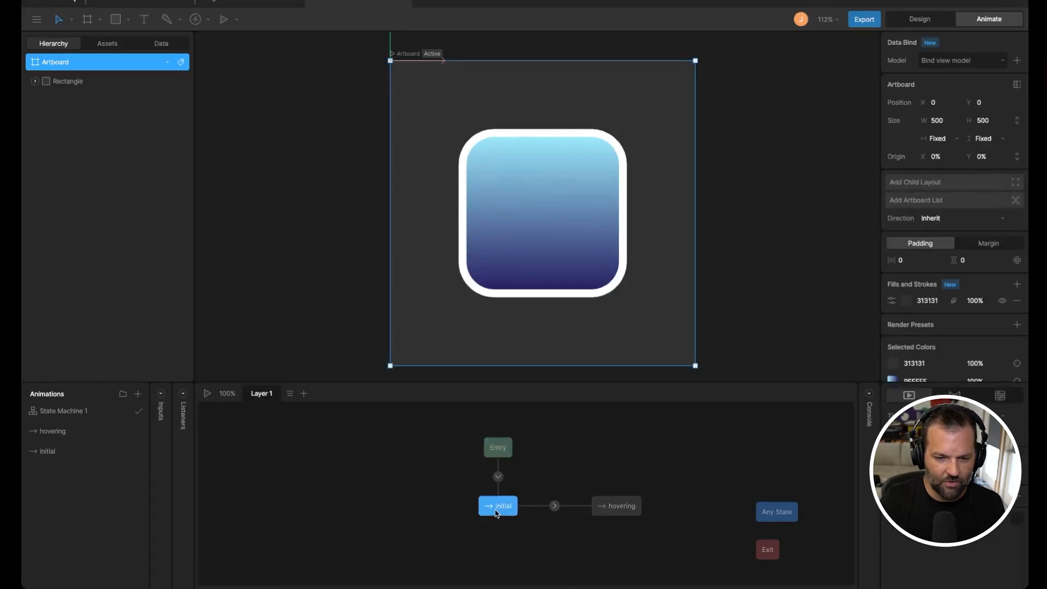
{"action": "left_click", "coordinate": [619, 507]}
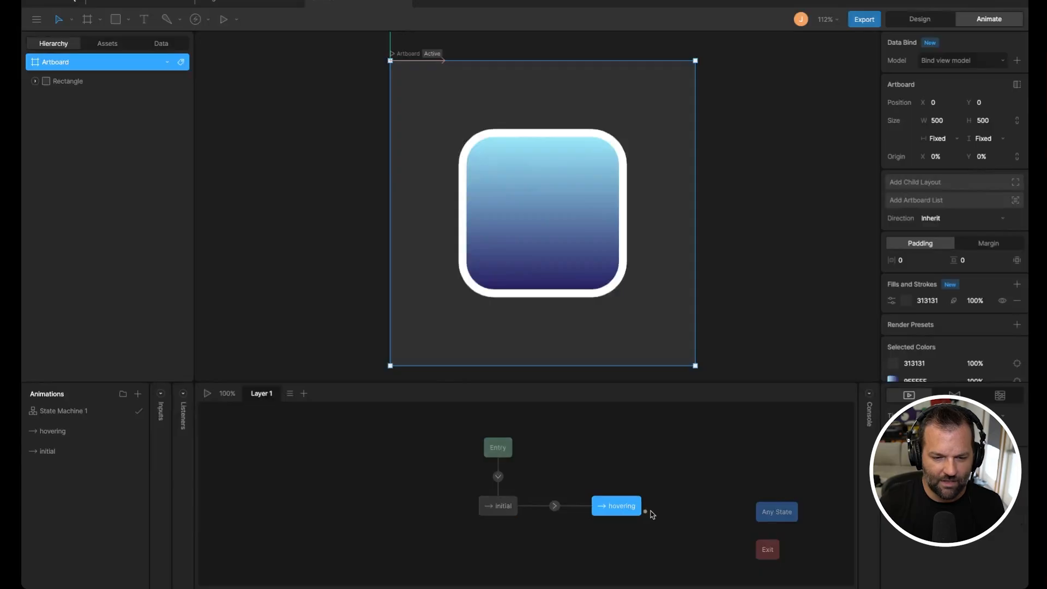
{"action": "left_click", "coordinate": [224, 19]}
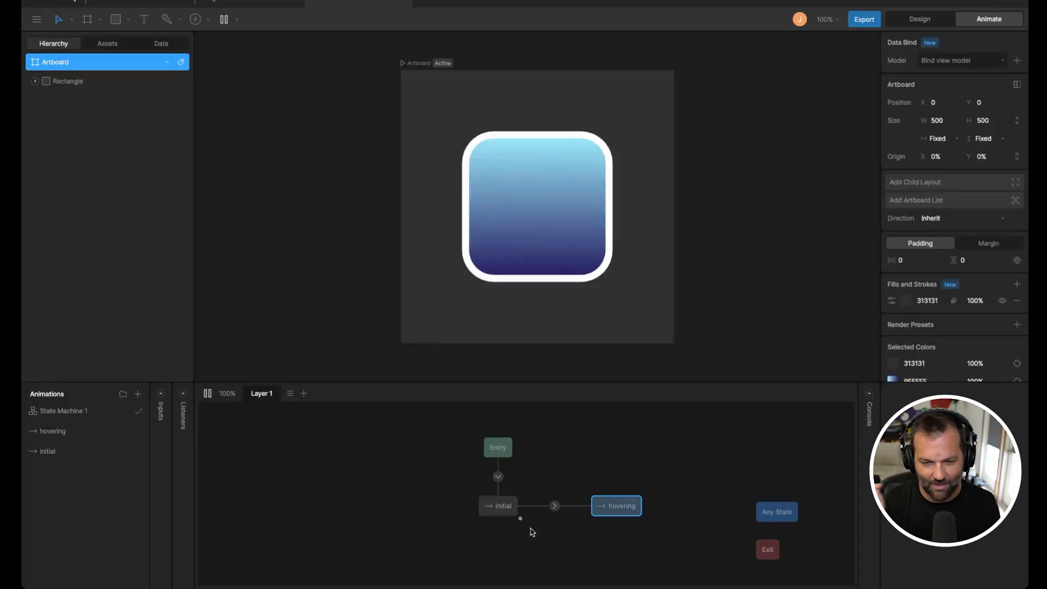
{"action": "key", "text": "space"}
Step: Draw a transition from the hovering state back to initial
{"action": "left_click_drag", "start_coordinate": [588, 512], "coordinate": [498, 506]}
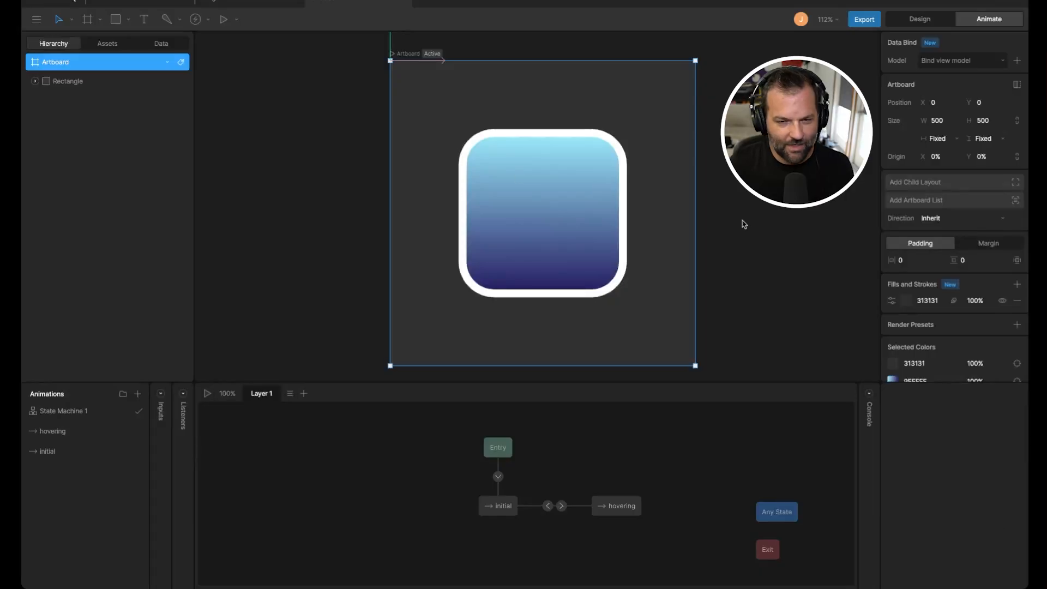
{"action": "left_click", "coordinate": [50, 431]}
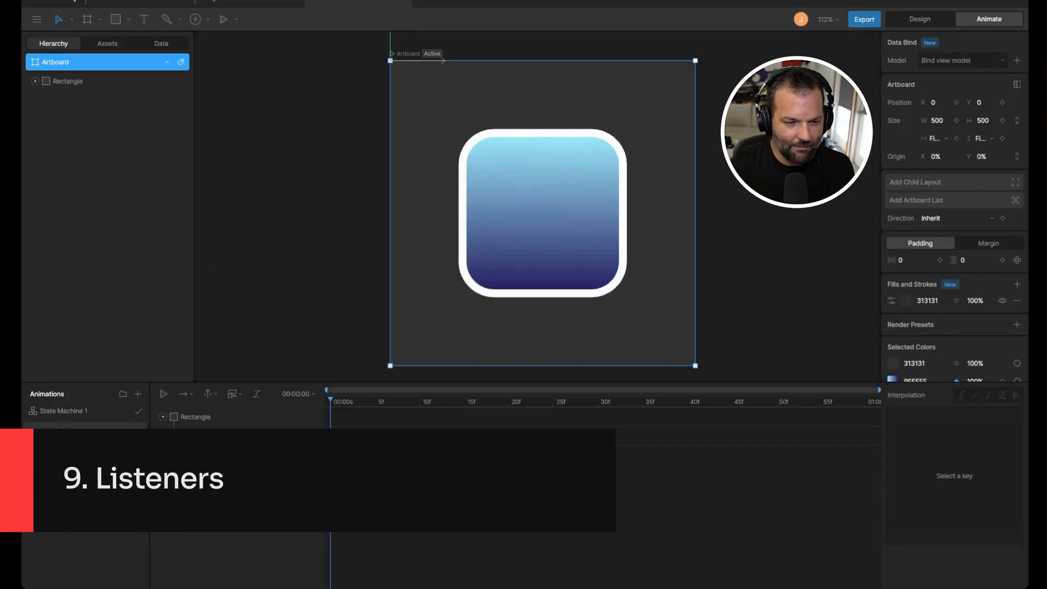
{"action": "left_click", "coordinate": [83, 414]}
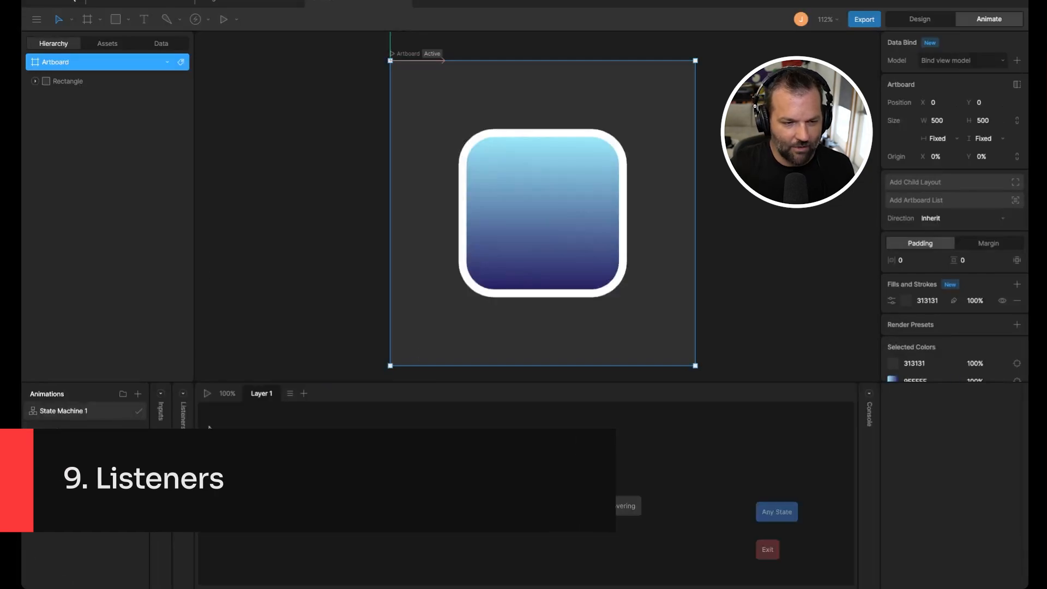
Step: Open the Listeners panel and add a listener whose target is the Rectangle
{"action": "left_click", "coordinate": [184, 394]}
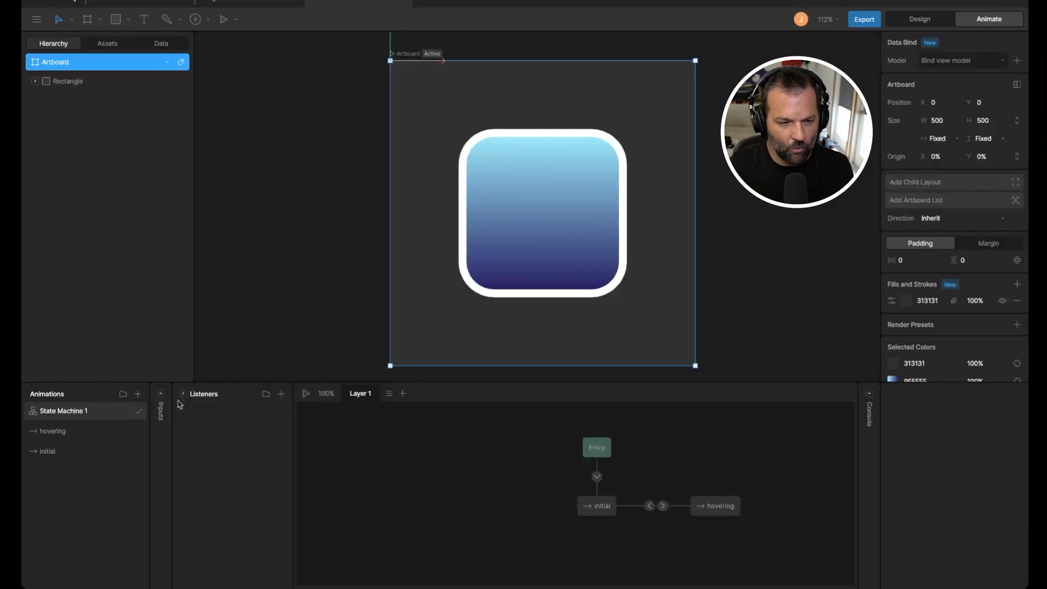
{"action": "left_click", "coordinate": [281, 394]}
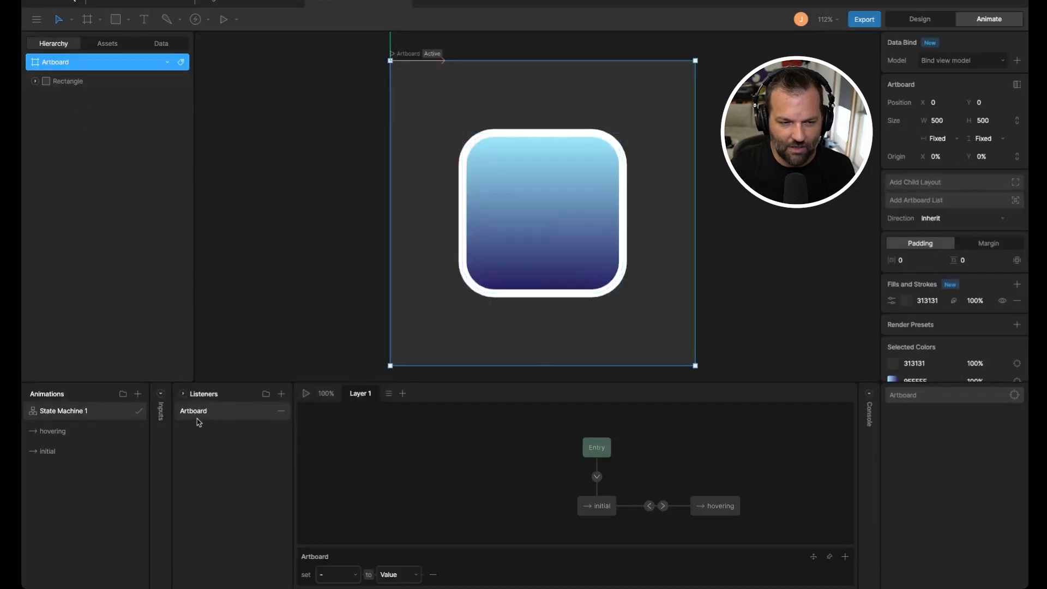
{"action": "left_click", "coordinate": [1014, 394]}
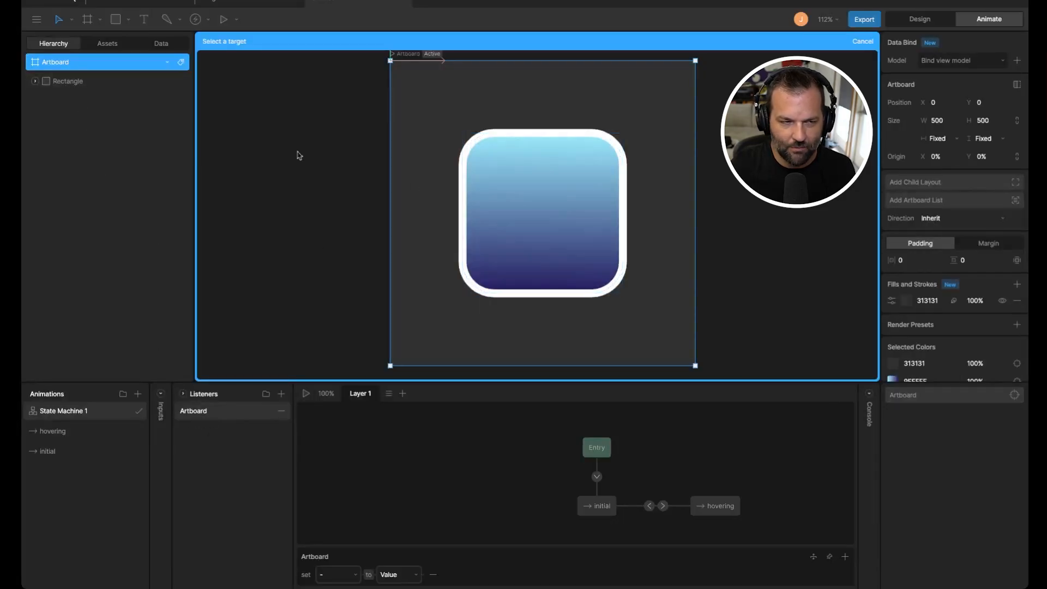
{"action": "left_click", "coordinate": [60, 82]}
{"action": "left_click", "coordinate": [613, 243]}
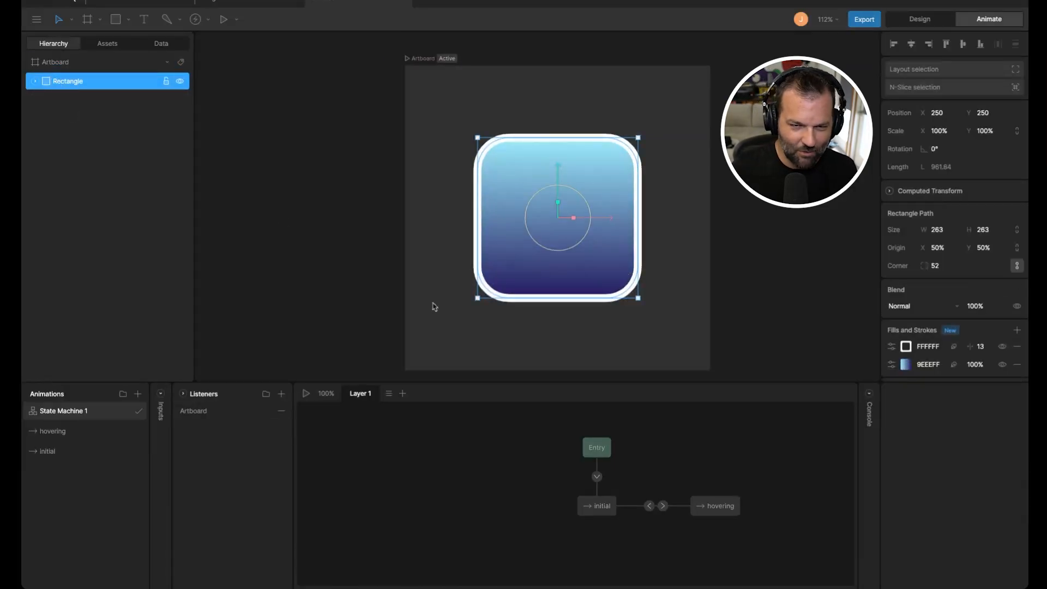
{"action": "left_click", "coordinate": [198, 414]}
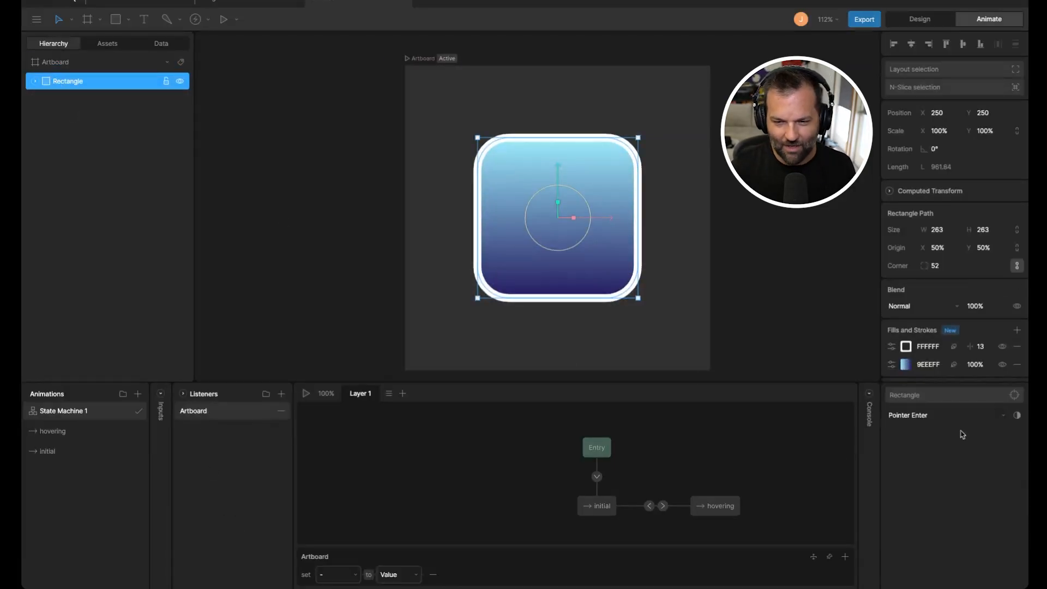
Step: Rename the listener to Pointer Enter and the Rectangle layer to Button
{"action": "double_click", "coordinate": [207, 413]}
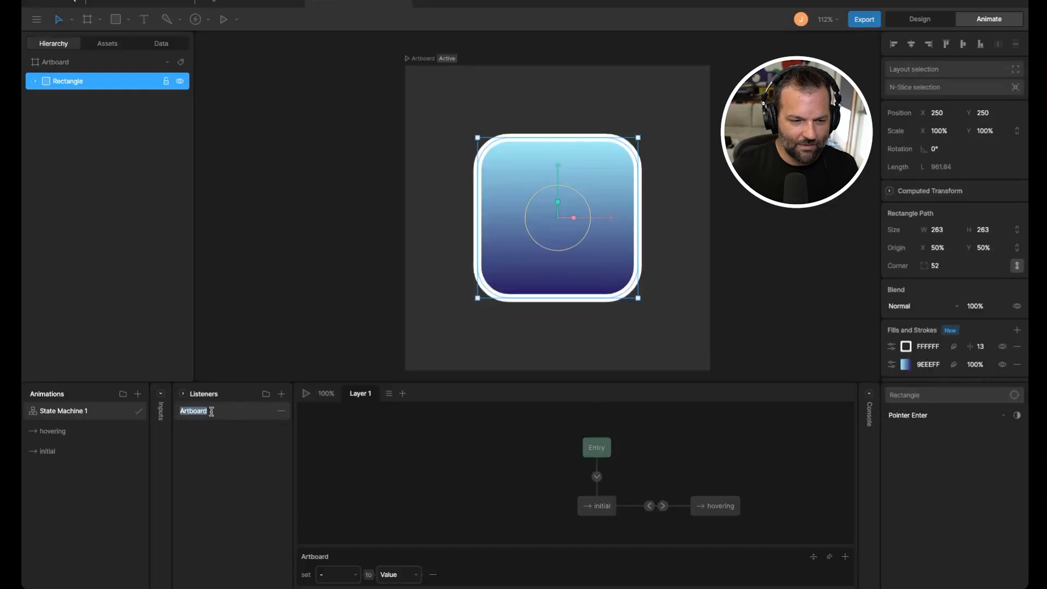
{"action": "type", "text": "Point"}
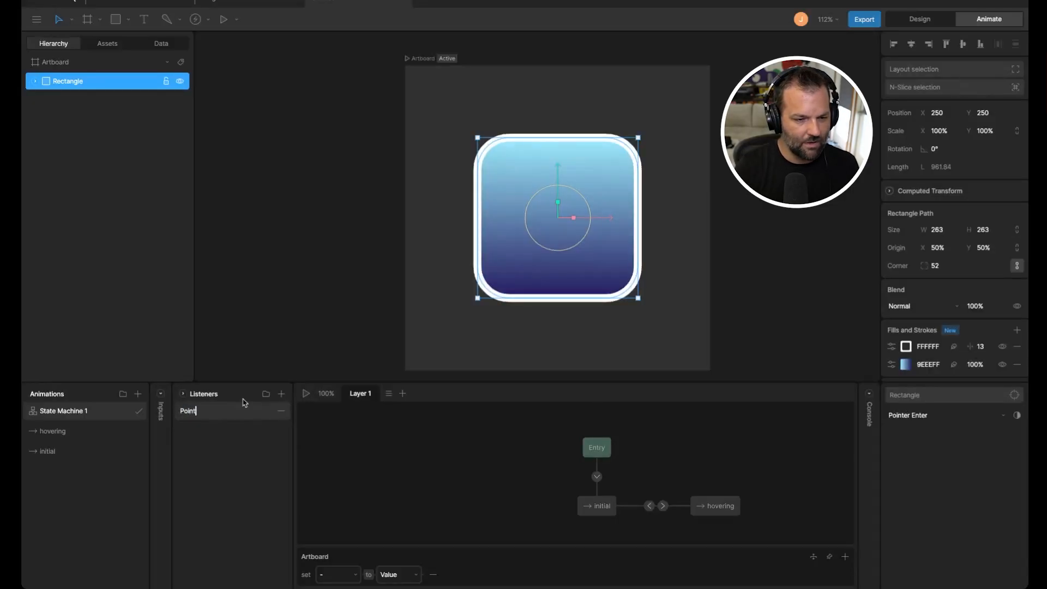
{"action": "type", "text": "erer Enter"}
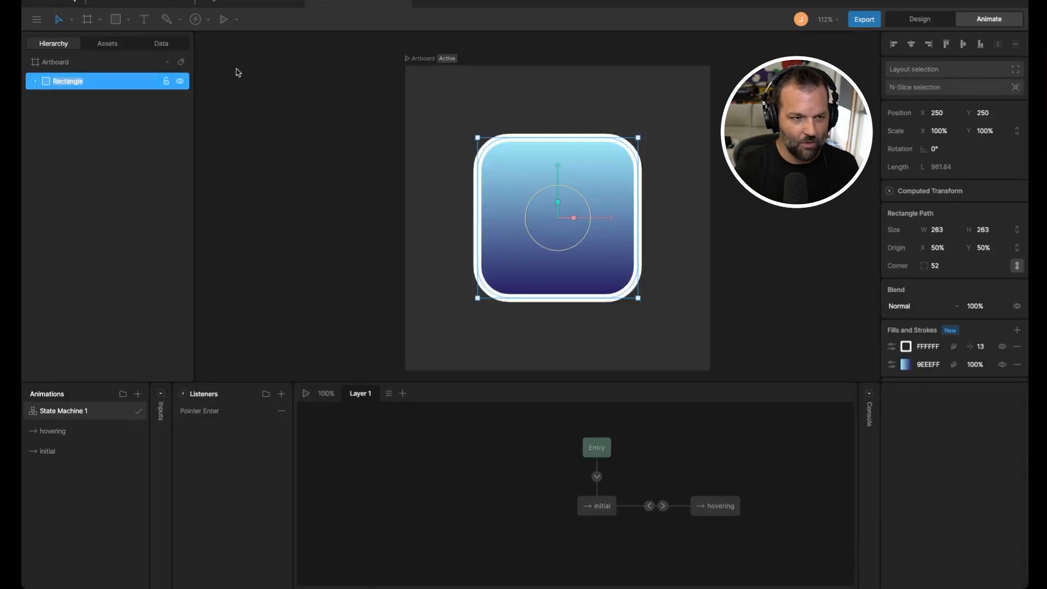
{"action": "type", "text": "Button"}
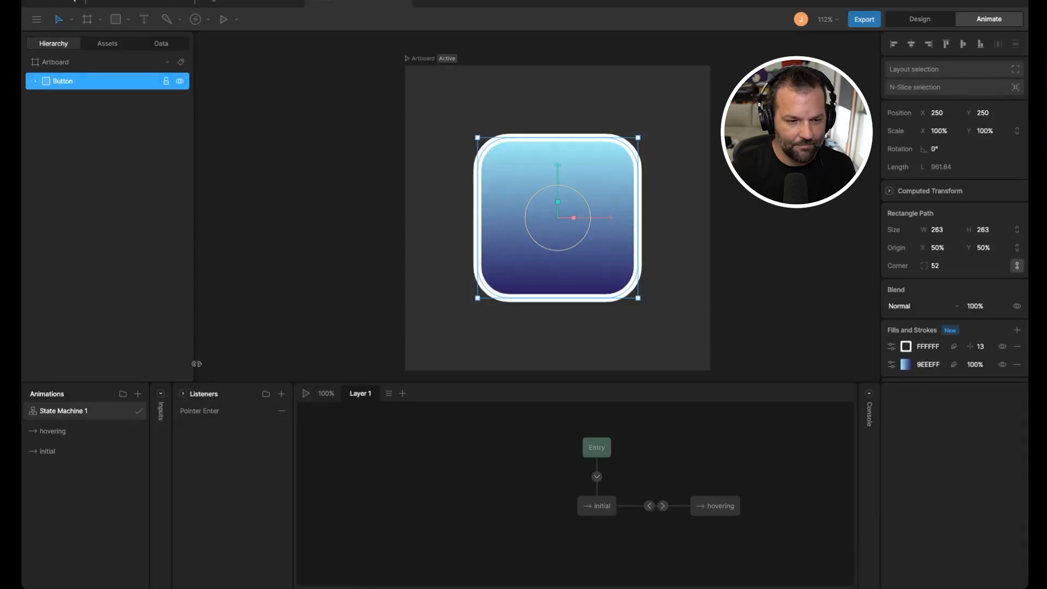
Step: Set the listener's event type to Pointer Enter
{"action": "left_click", "coordinate": [205, 411]}
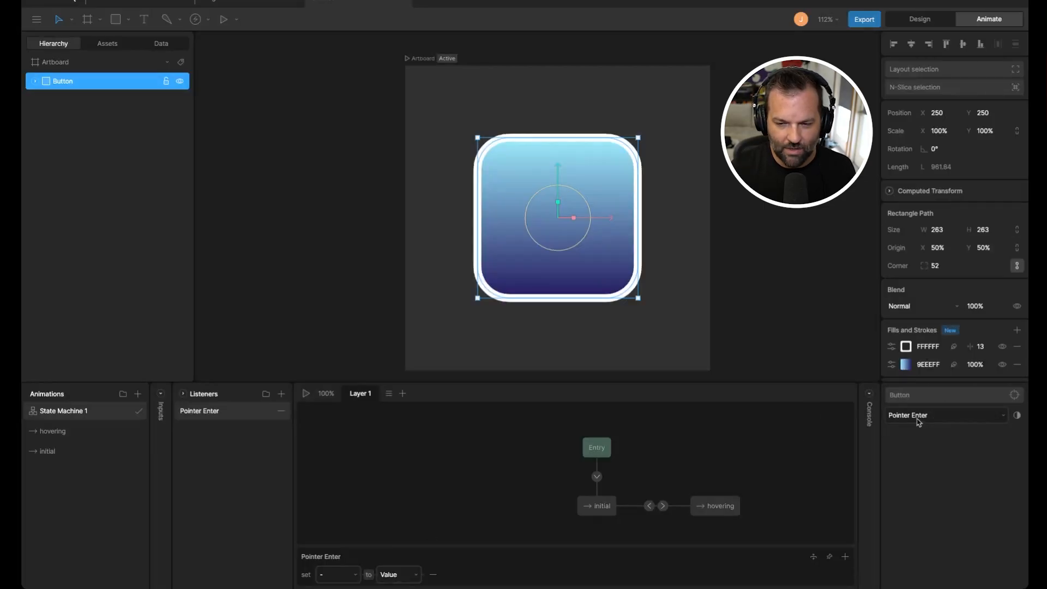
{"action": "left_click", "coordinate": [927, 416]}
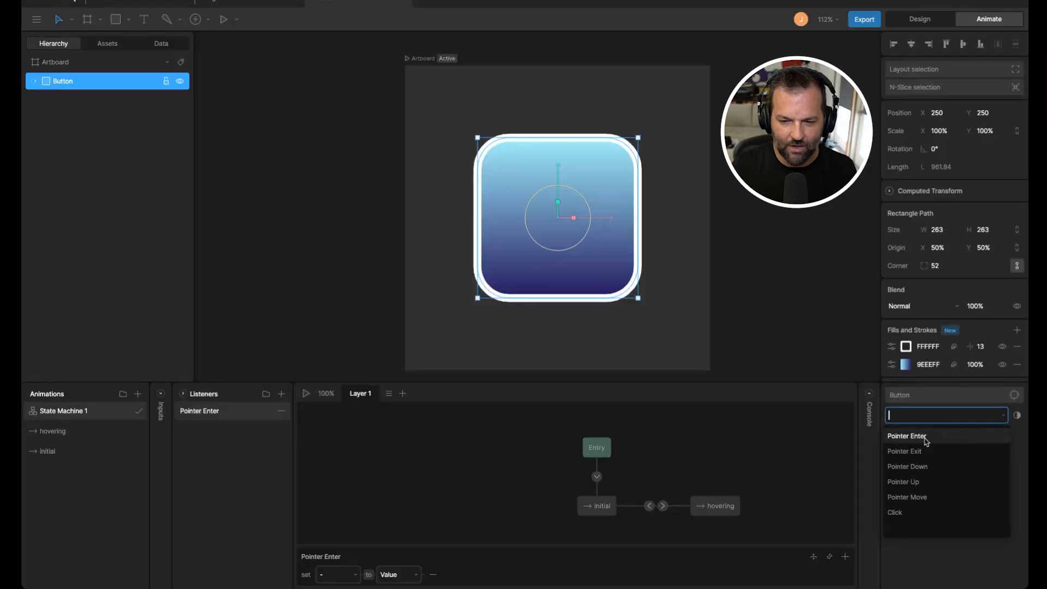
{"action": "left_click", "coordinate": [926, 437]}
{"action": "left_click", "coordinate": [348, 574]}
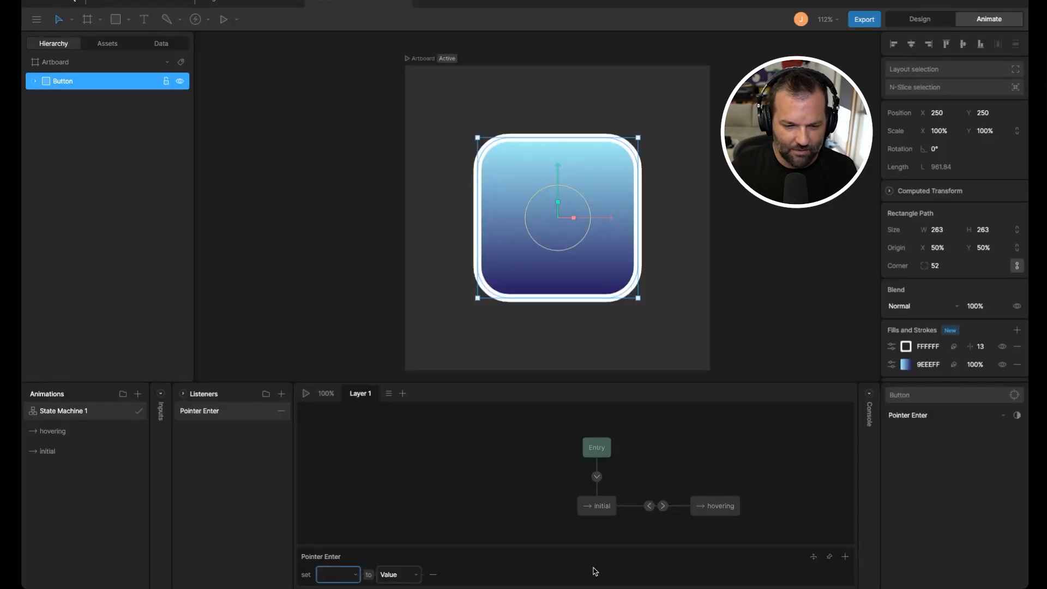
{"action": "left_click", "coordinate": [446, 571]}
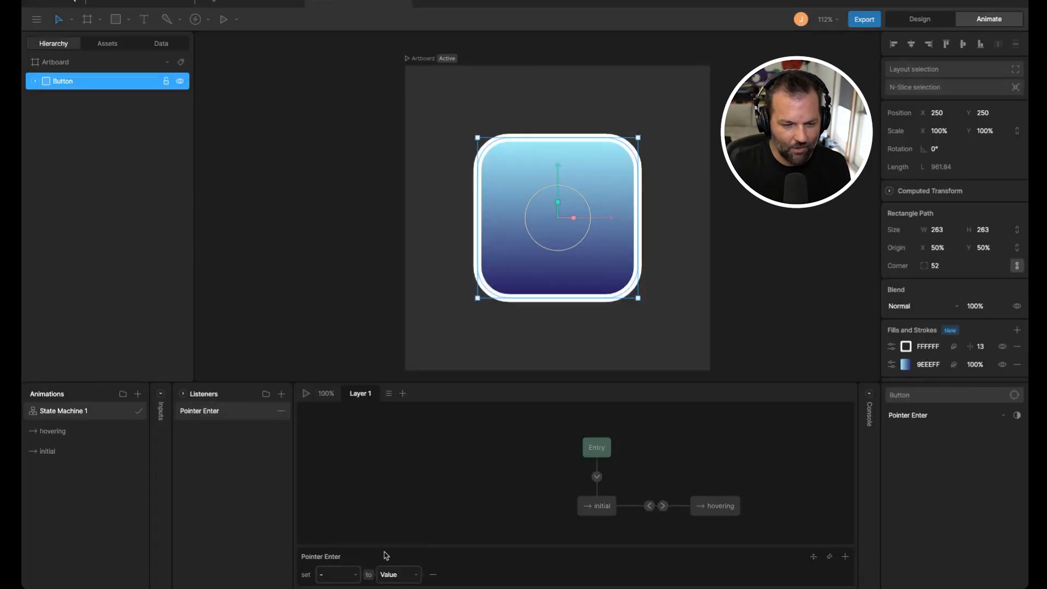
Step: Duplicate the Pointer Enter listener
{"action": "right_click", "coordinate": [228, 412]}
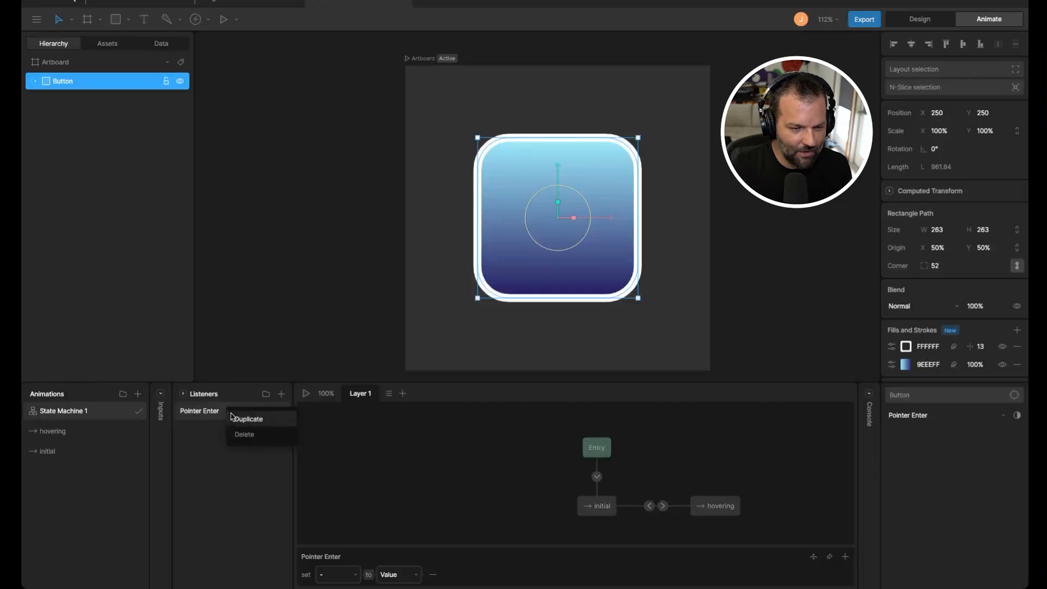
{"action": "left_click", "coordinate": [243, 421]}
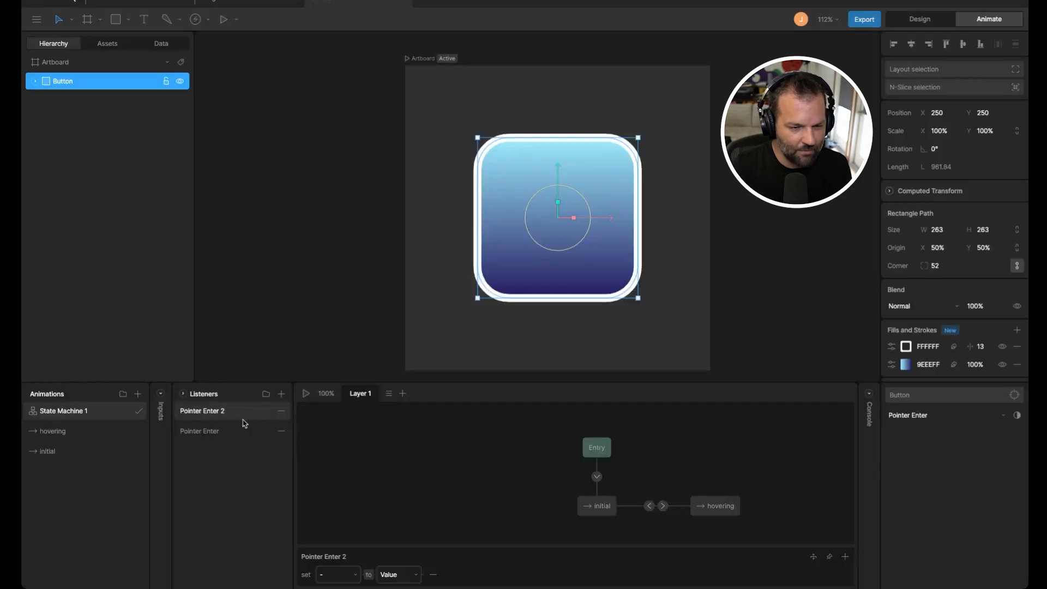
Step: Rename the duplicated listener to Pointer Exit and set its event type to Pointer Exit
{"action": "double_click", "coordinate": [200, 413]}
{"action": "key", "text": "Right"}
{"action": "key", "text": "BackSpace"}
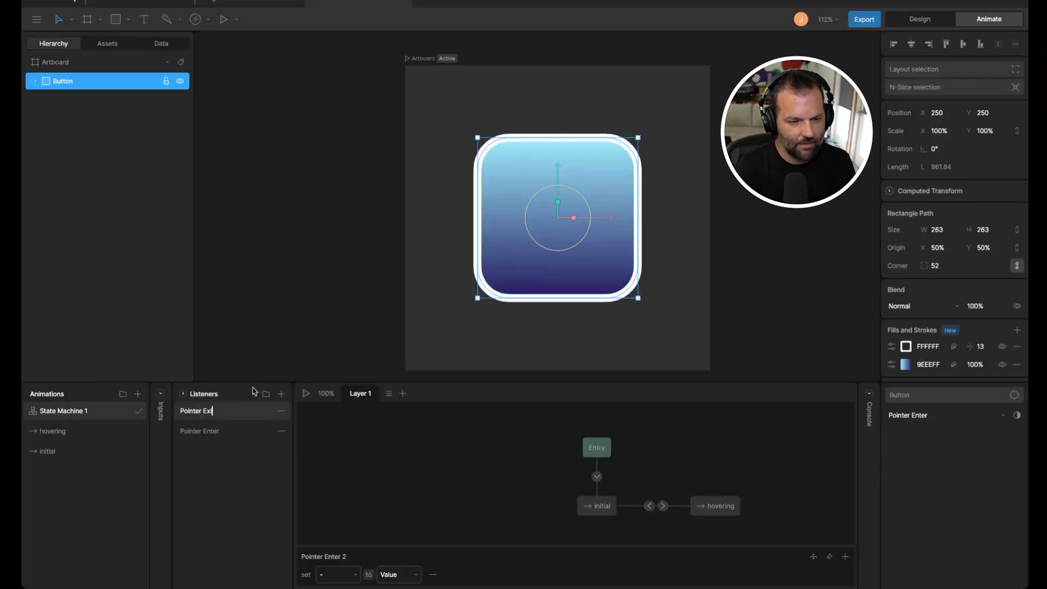
{"action": "left_click", "coordinate": [934, 415]}
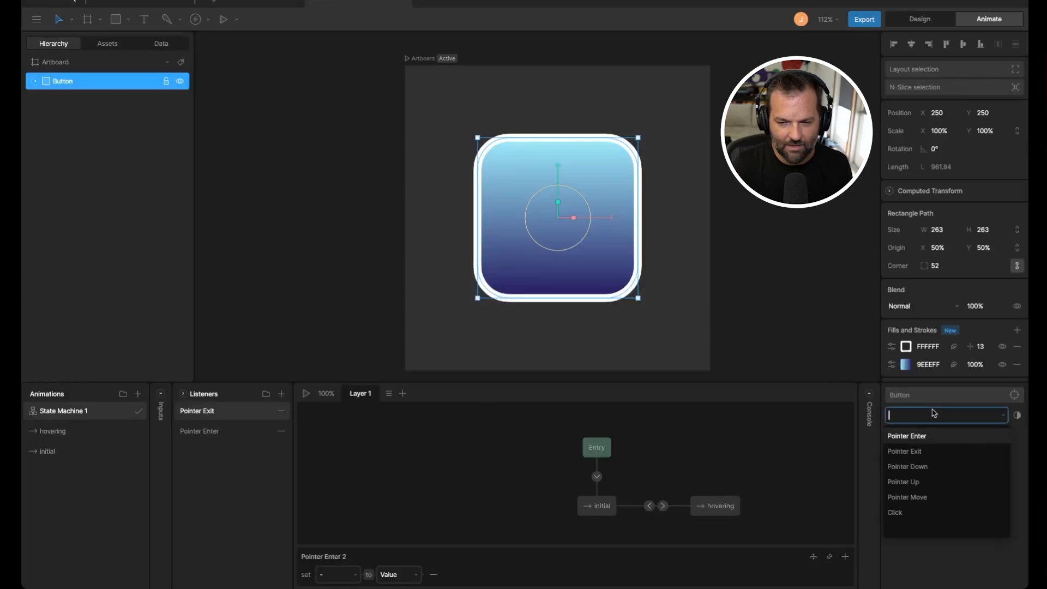
{"action": "left_click", "coordinate": [931, 452]}
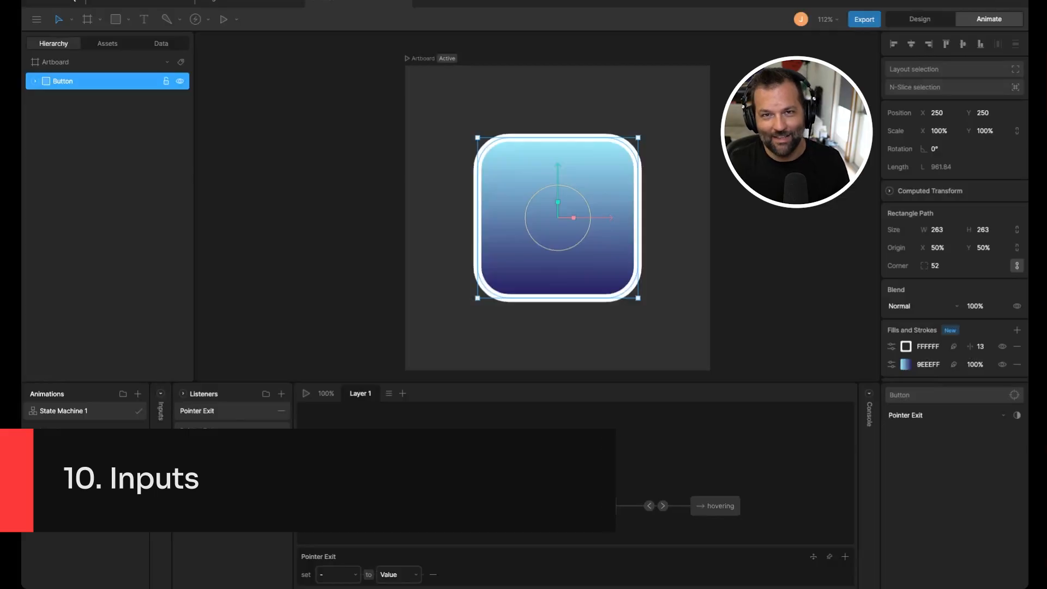
{"action": "left_click", "coordinate": [162, 402]}
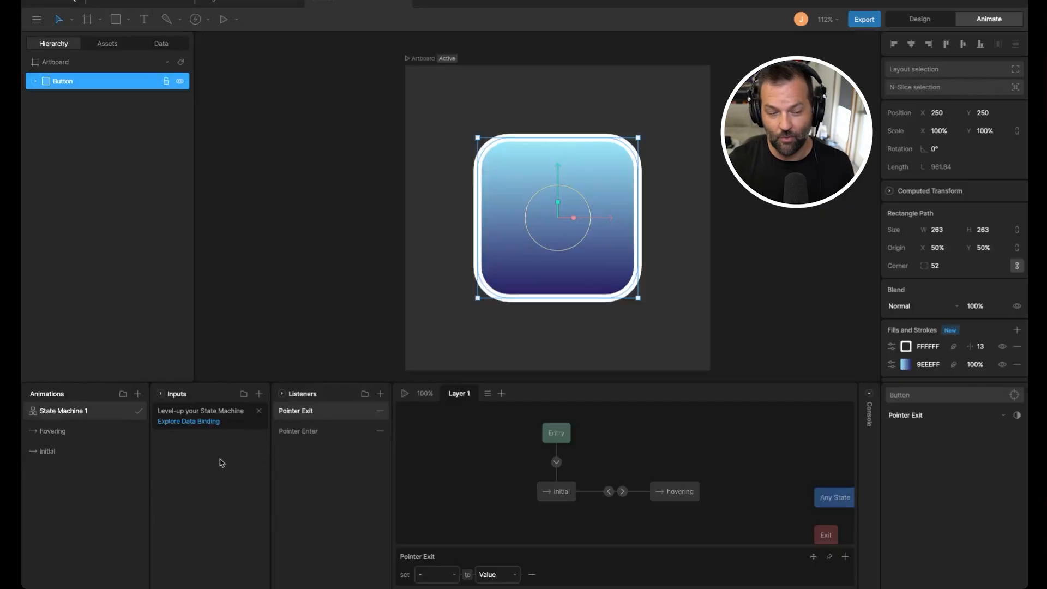
{"action": "left_click", "coordinate": [259, 394]}
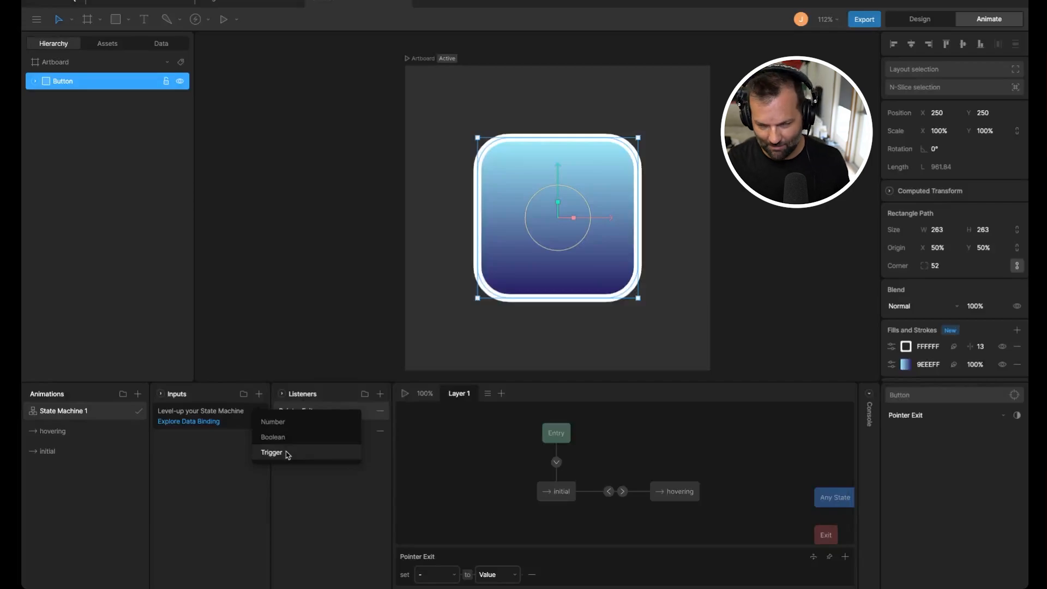
{"action": "left_click", "coordinate": [161, 395]}
{"action": "left_click", "coordinate": [161, 394]}
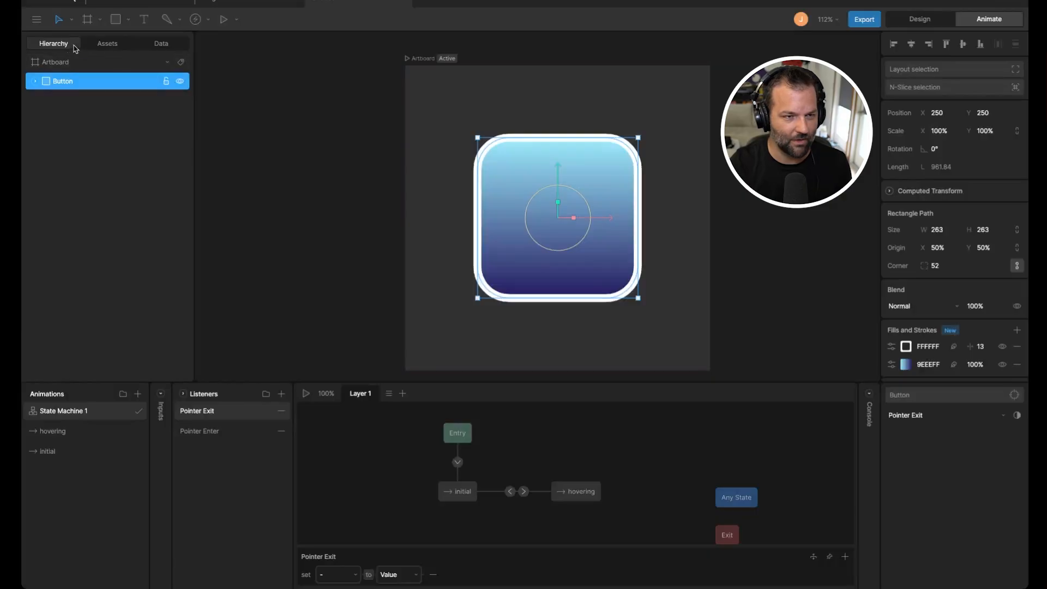
Step: Select the artboard and create a new view model for its data binding
{"action": "left_click", "coordinate": [104, 46]}
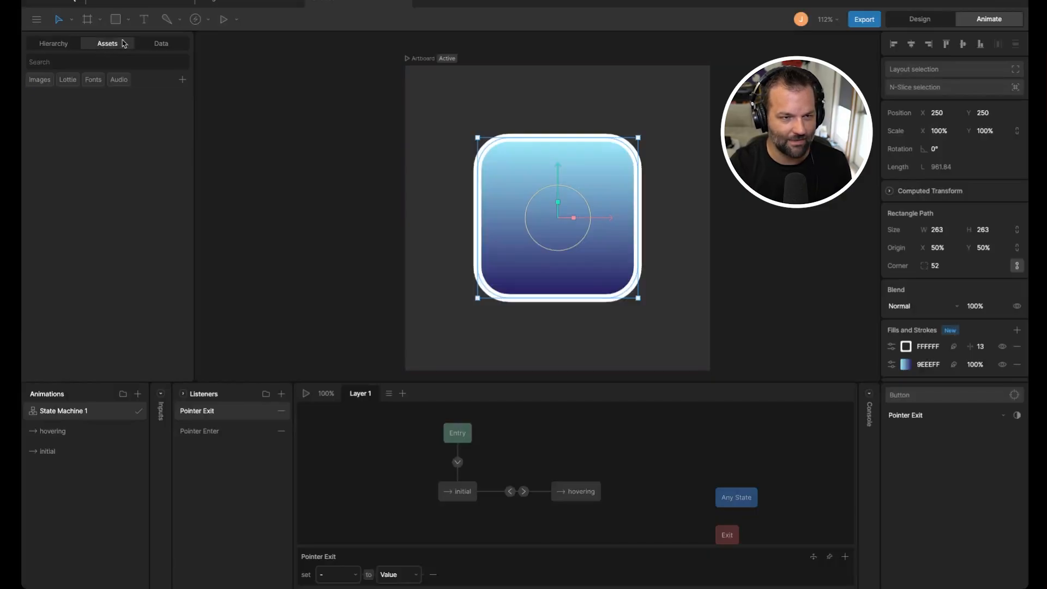
{"action": "left_click", "coordinate": [162, 44]}
{"action": "left_click", "coordinate": [119, 156]}
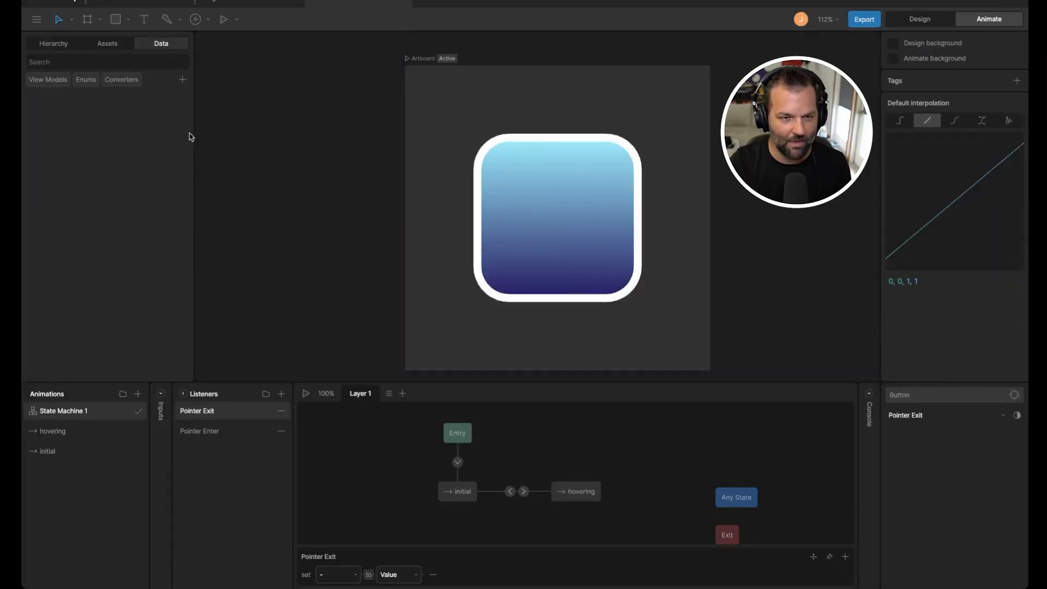
{"action": "left_click", "coordinate": [410, 60]}
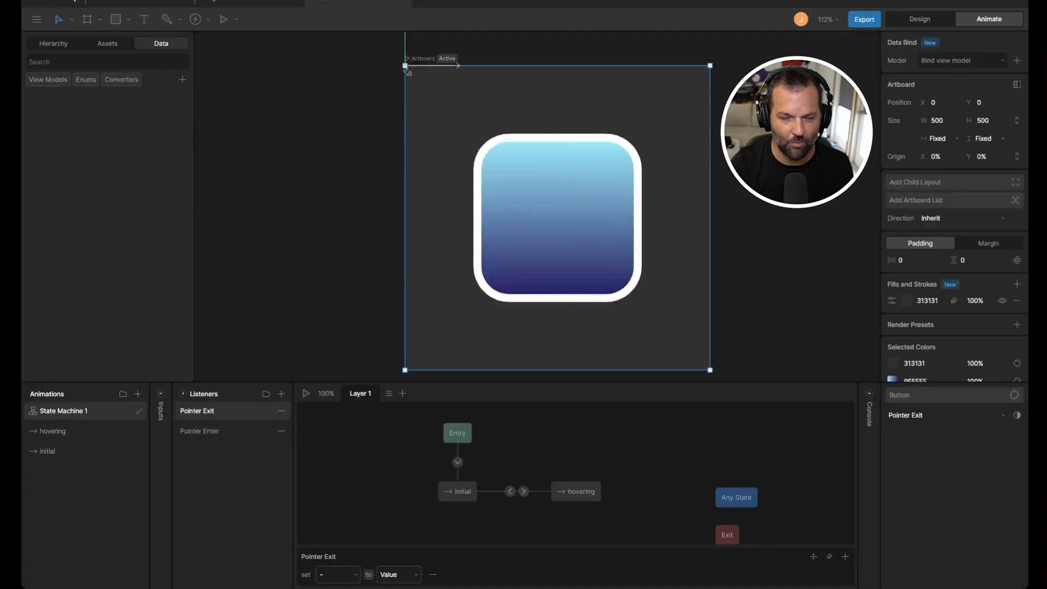
{"action": "left_click", "coordinate": [415, 67]}
{"action": "left_click", "coordinate": [417, 60]}
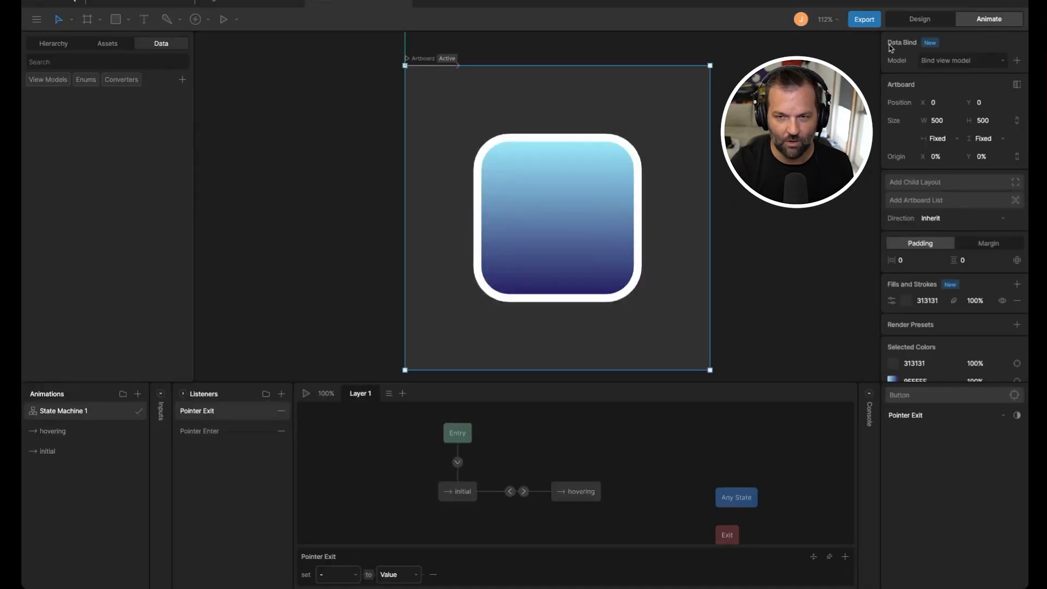
{"action": "left_click", "coordinate": [1018, 61]}
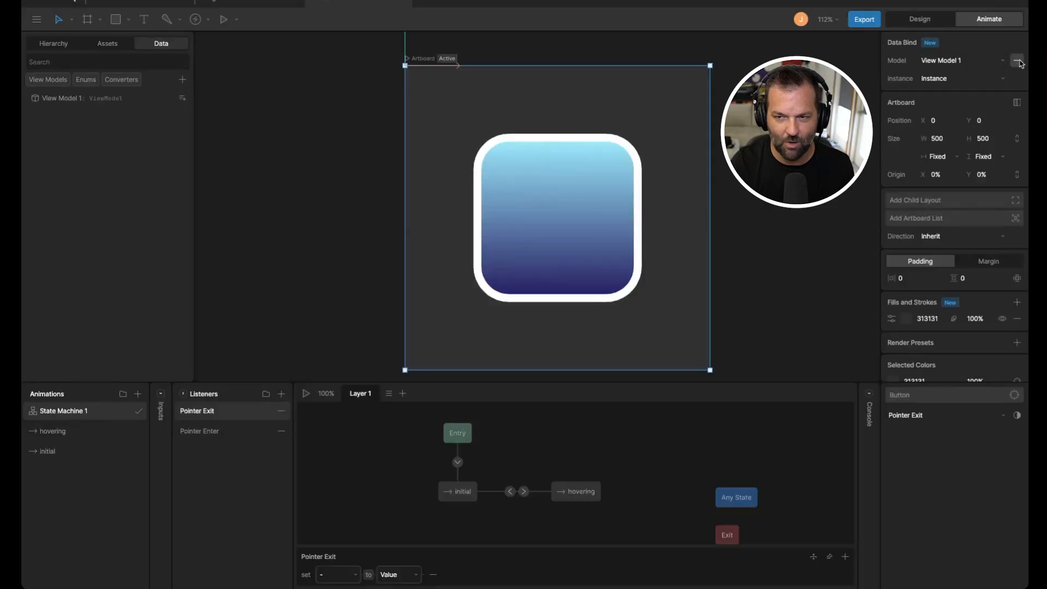
{"action": "left_click", "coordinate": [93, 104]}
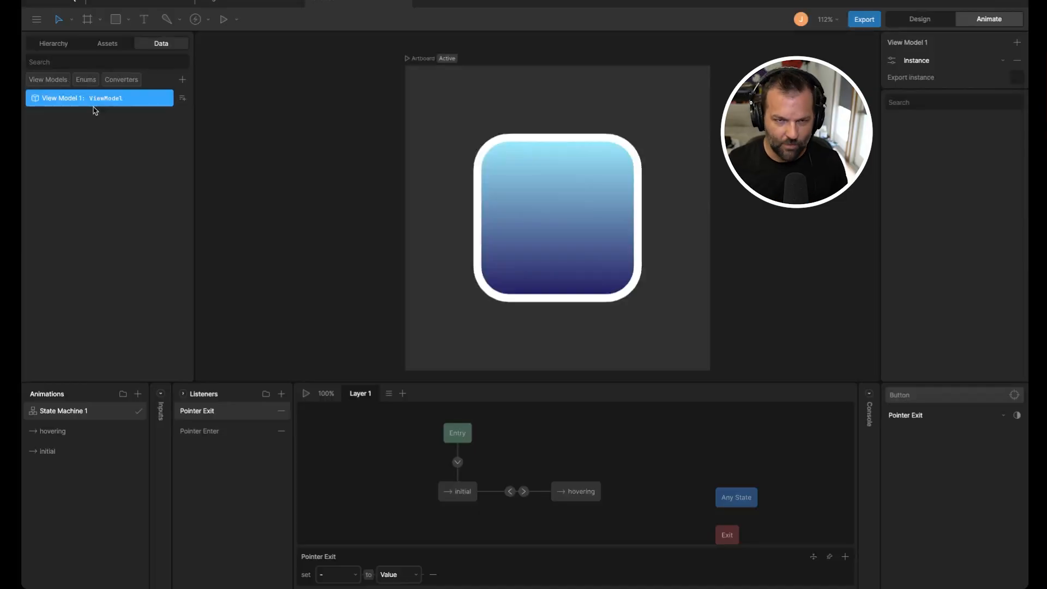
{"action": "left_click", "coordinate": [183, 100]}
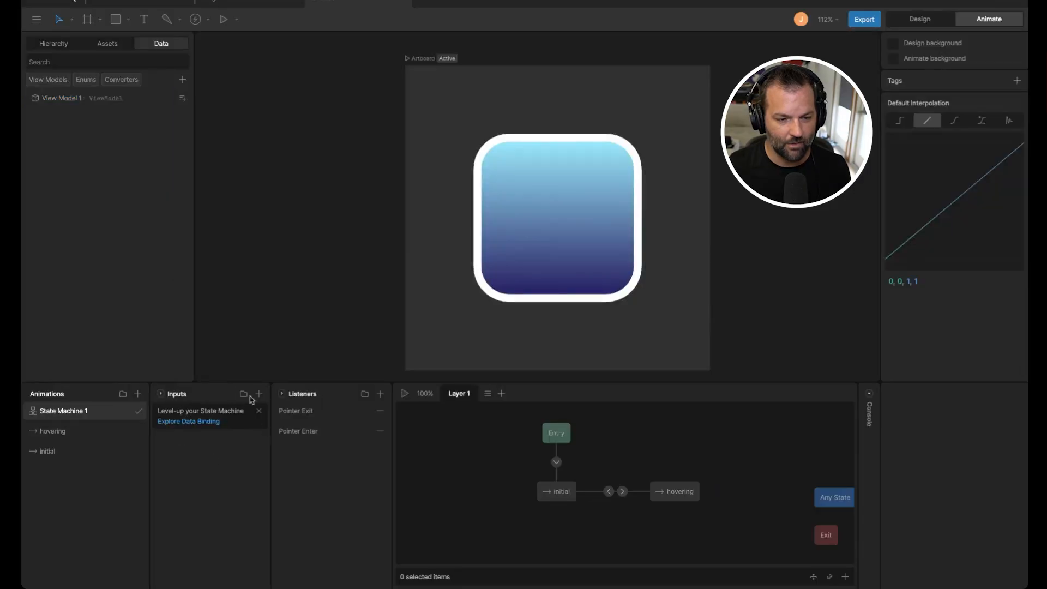
{"action": "left_click", "coordinate": [259, 394]}
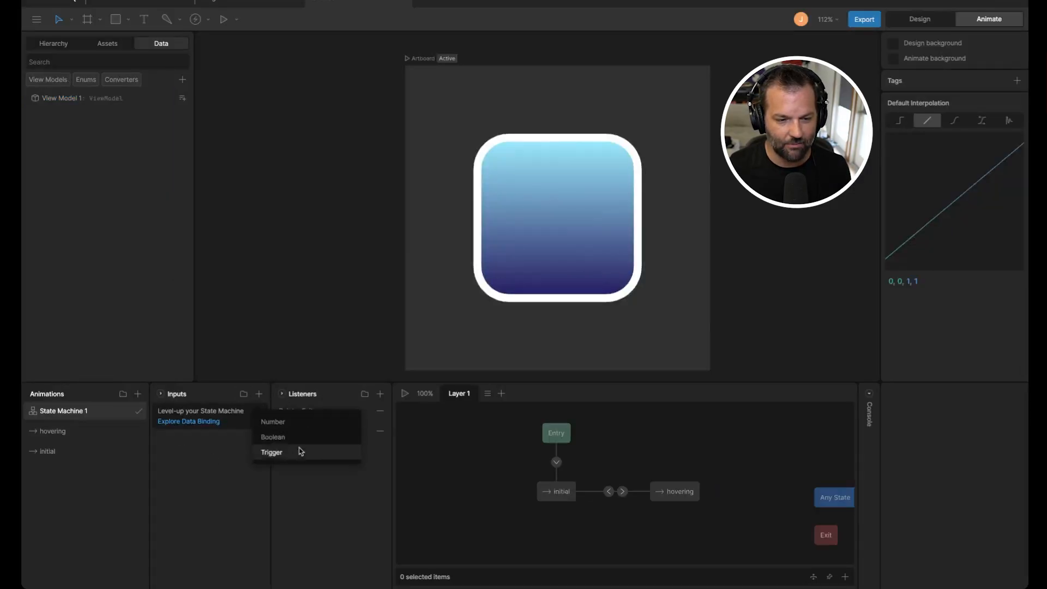
{"action": "left_click", "coordinate": [172, 229]}
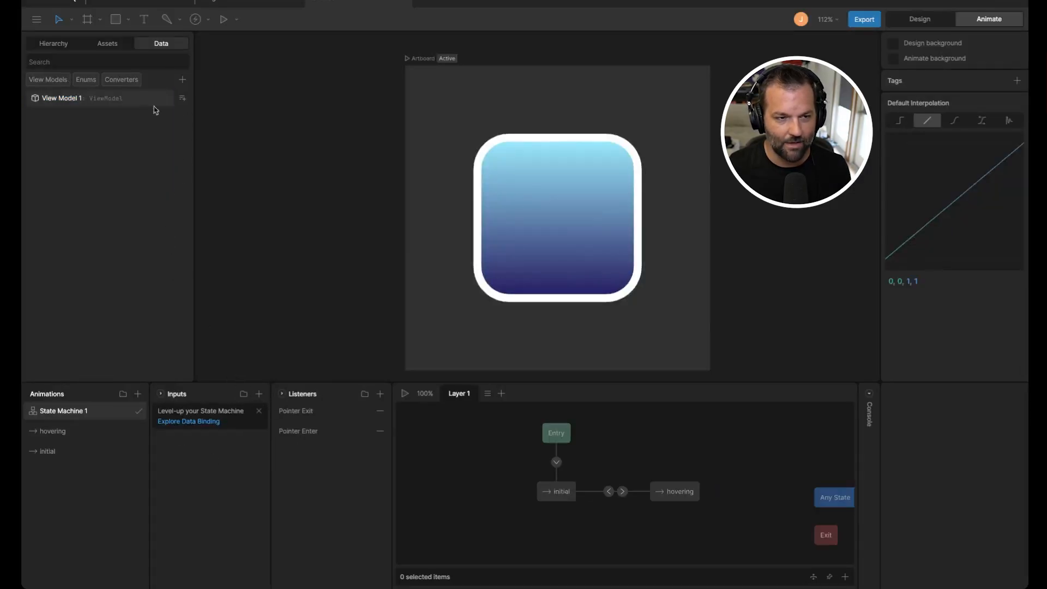
Step: Add a Boolean property to View Model 1 and name it Hovering
{"action": "left_click", "coordinate": [183, 99]}
{"action": "mouse_move", "coordinate": [209, 265]}
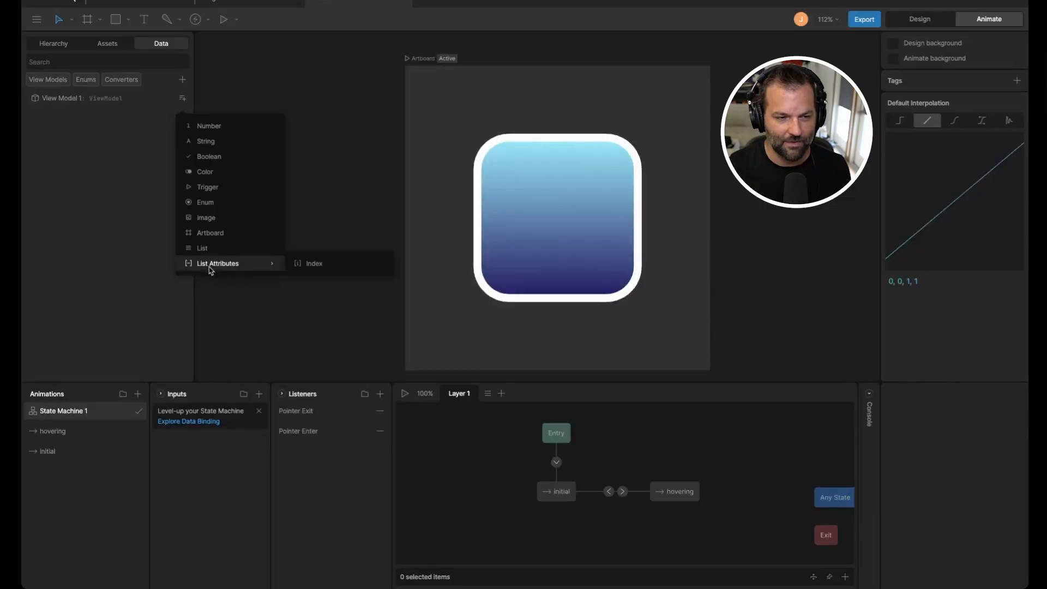
{"action": "left_click", "coordinate": [205, 157]}
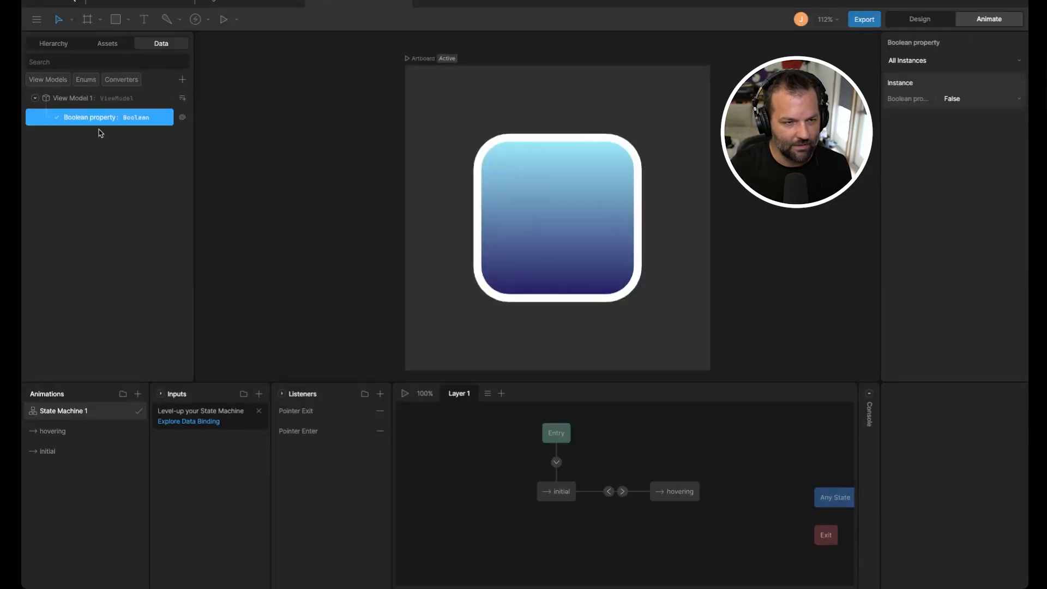
{"action": "double_click", "coordinate": [114, 118]}
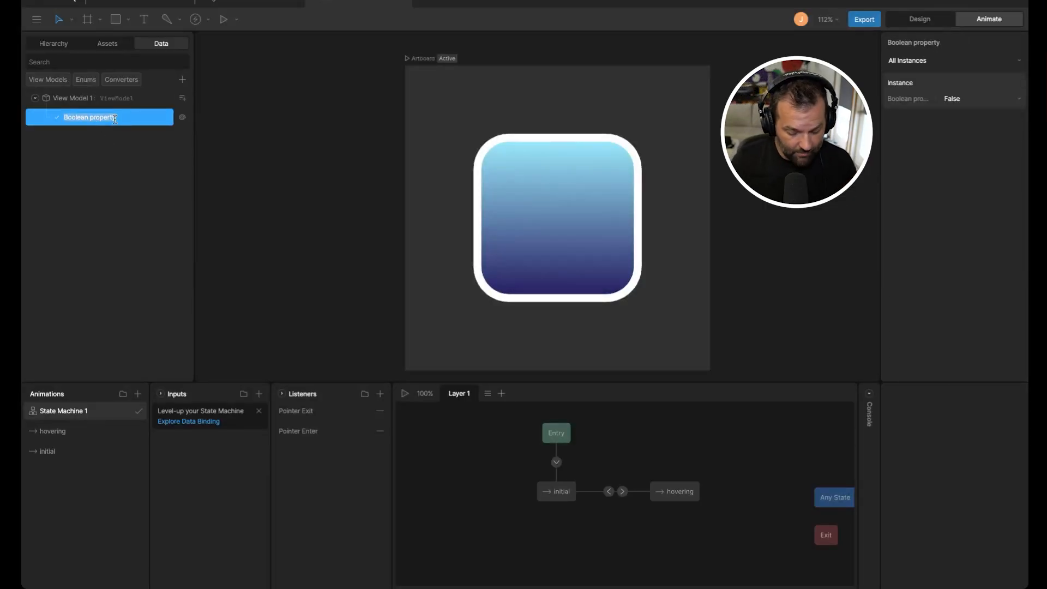
{"action": "type", "text": "Hovering"}
{"action": "key", "text": "Return"}
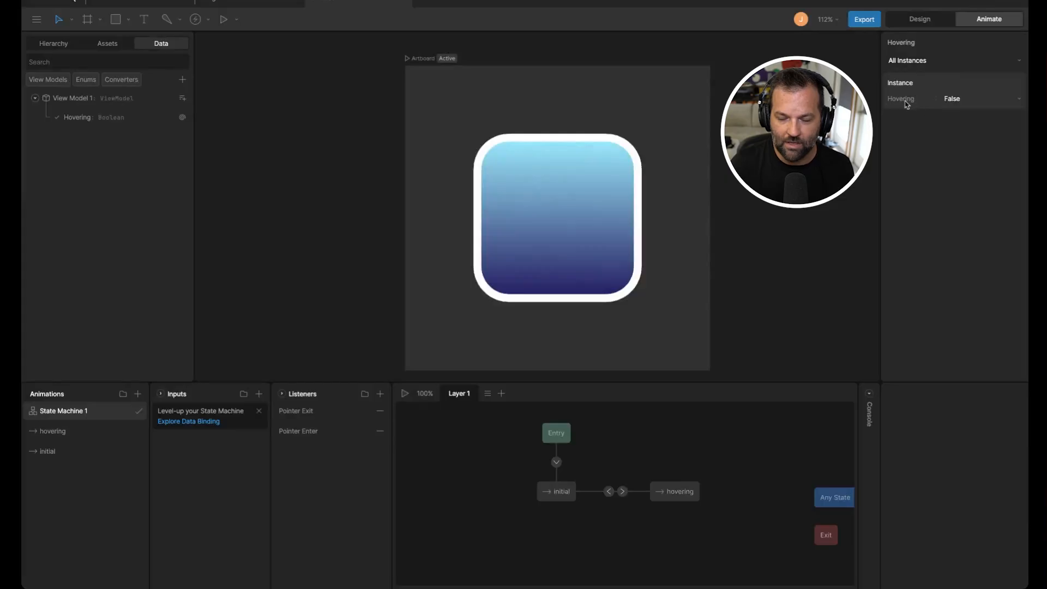
Step: Toggle the Hovering instance value to True and back to False
{"action": "left_click", "coordinate": [979, 101]}
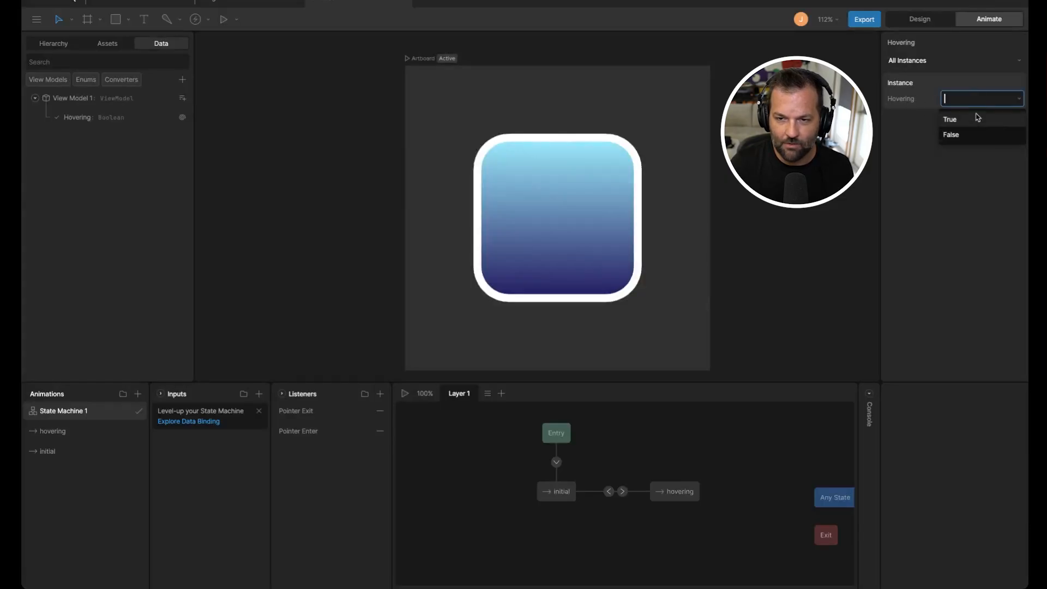
{"action": "left_click", "coordinate": [971, 134]}
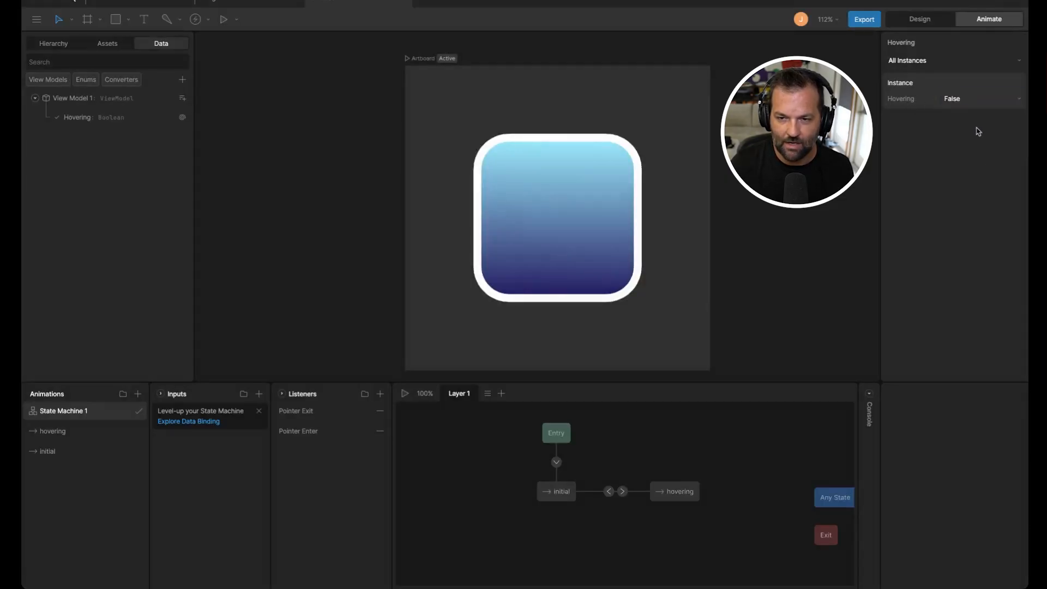
{"action": "left_click", "coordinate": [979, 98]}
{"action": "left_click", "coordinate": [971, 135]}
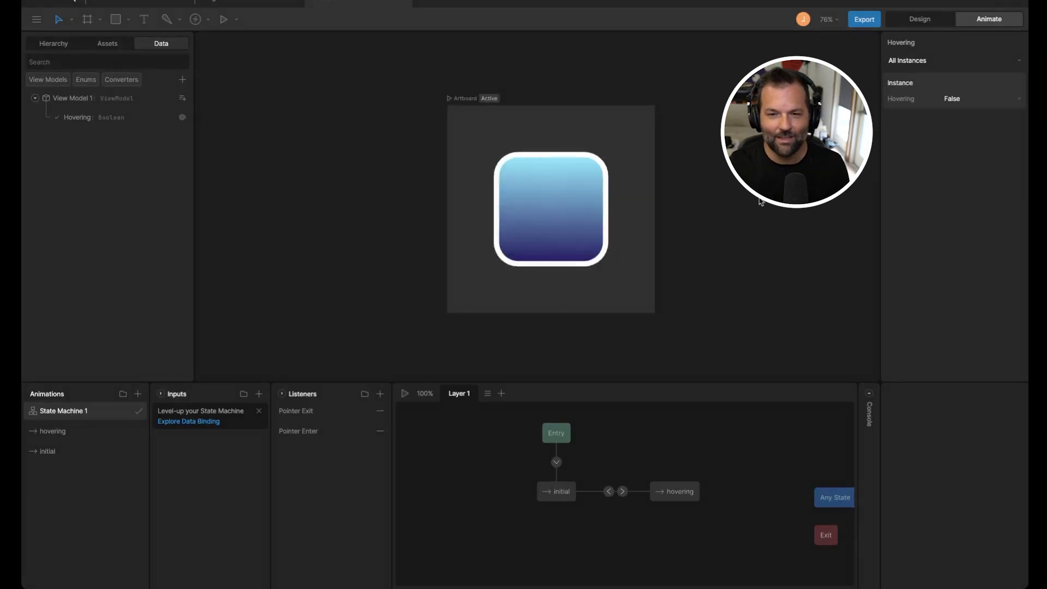
{"action": "left_click", "coordinate": [941, 102]}
{"action": "left_click", "coordinate": [959, 116]}
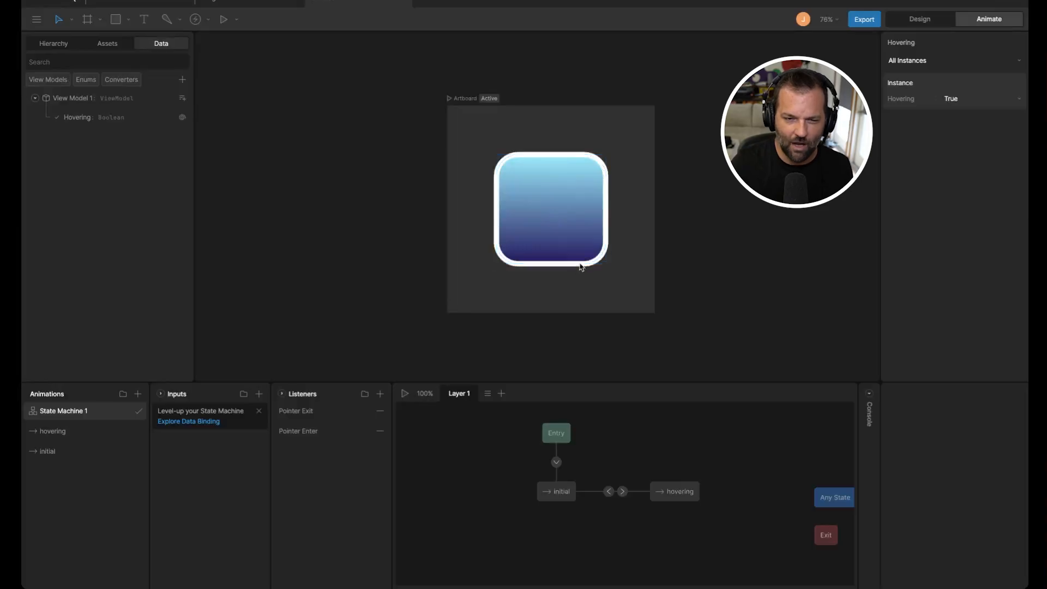
{"action": "left_click", "coordinate": [943, 99]}
{"action": "left_click", "coordinate": [955, 134]}
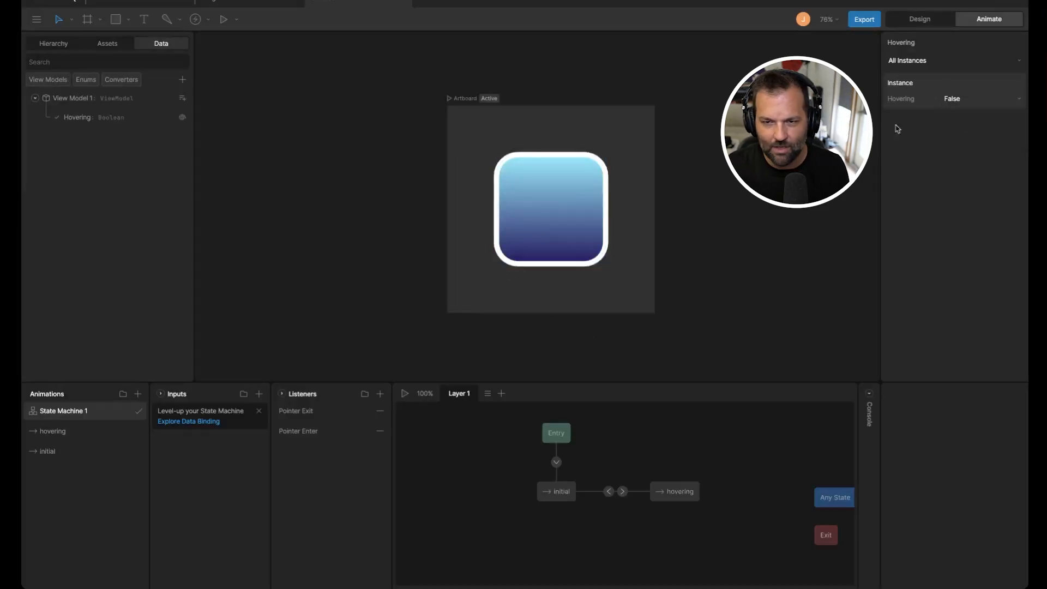
{"action": "left_click", "coordinate": [958, 98]}
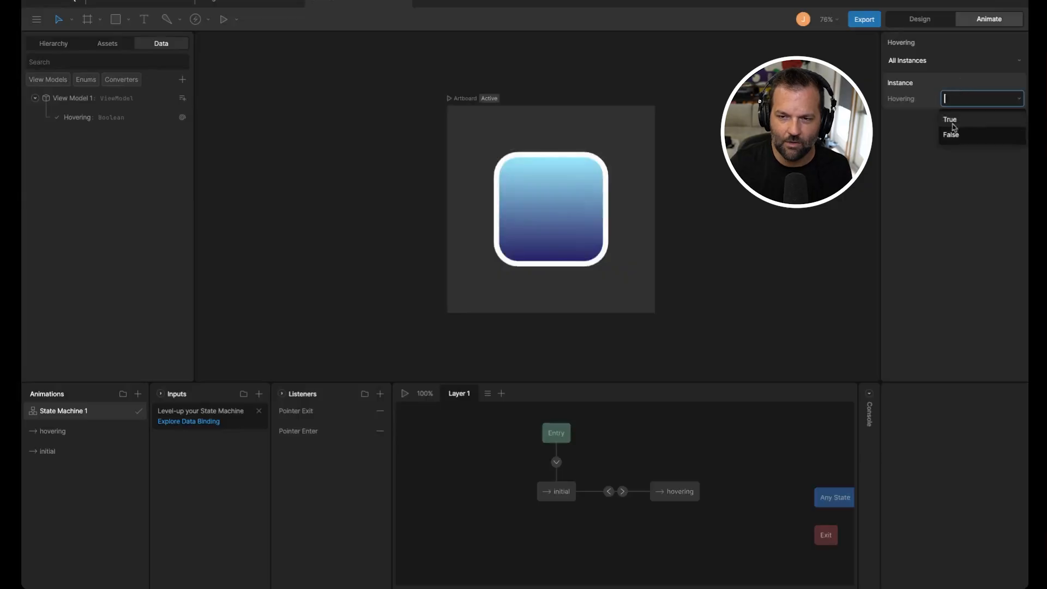
{"action": "left_click", "coordinate": [960, 136]}
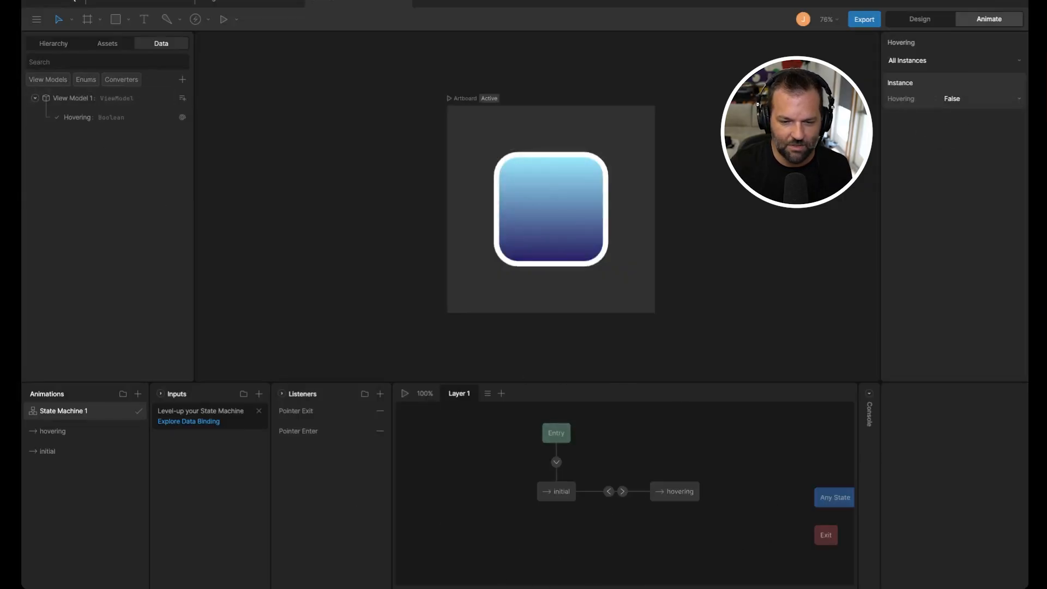
Step: Add a condition to the initial-to-hovering transition requiring Hovering to be true
{"action": "left_click", "coordinate": [558, 493]}
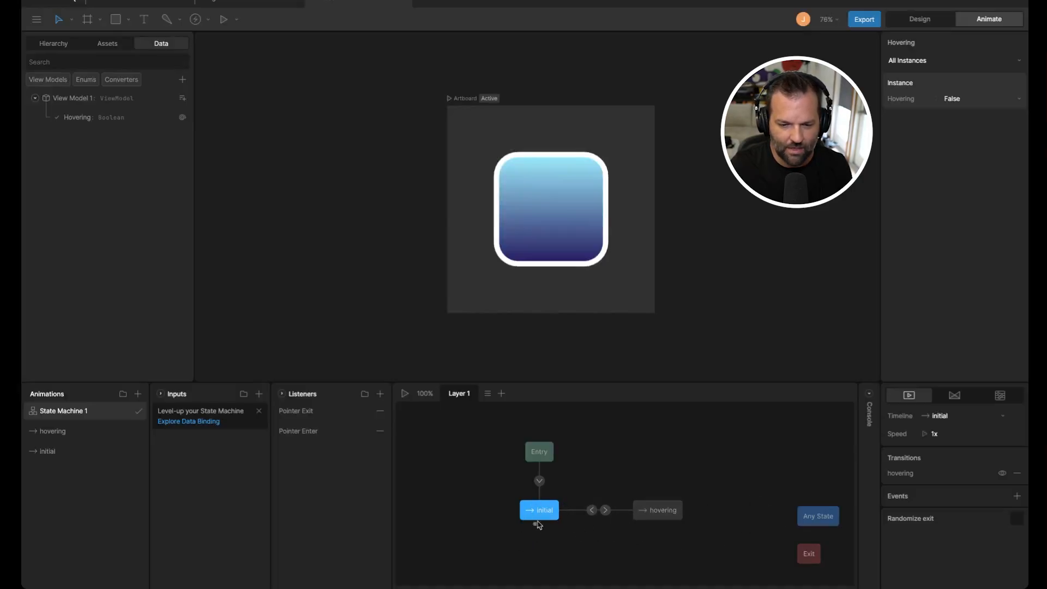
{"action": "left_click", "coordinate": [568, 538]}
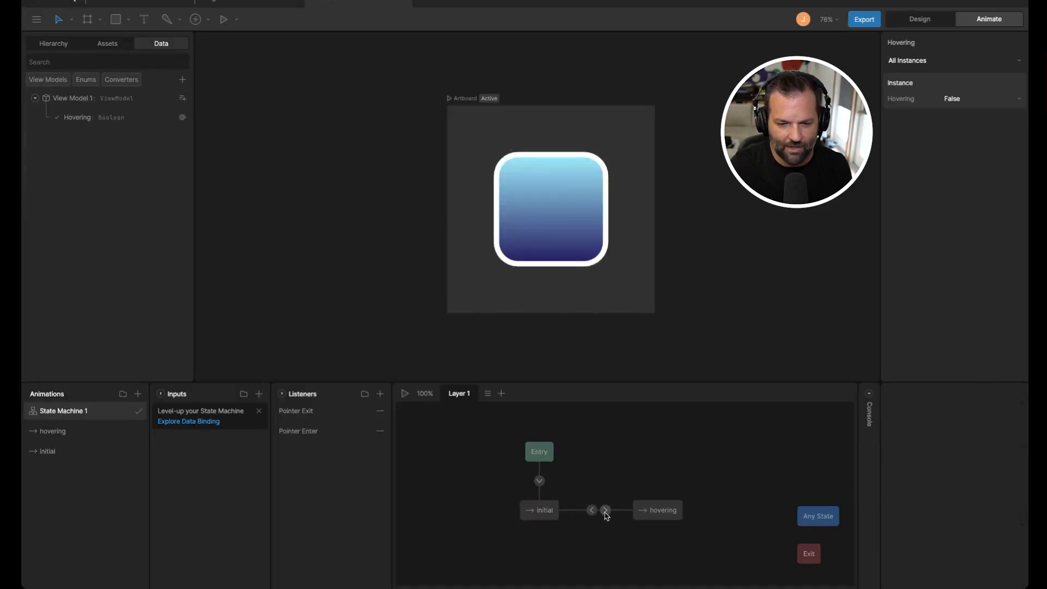
{"action": "left_click", "coordinate": [592, 511]}
{"action": "left_click", "coordinate": [606, 511]}
{"action": "left_click", "coordinate": [592, 512]}
{"action": "left_click", "coordinate": [605, 512]}
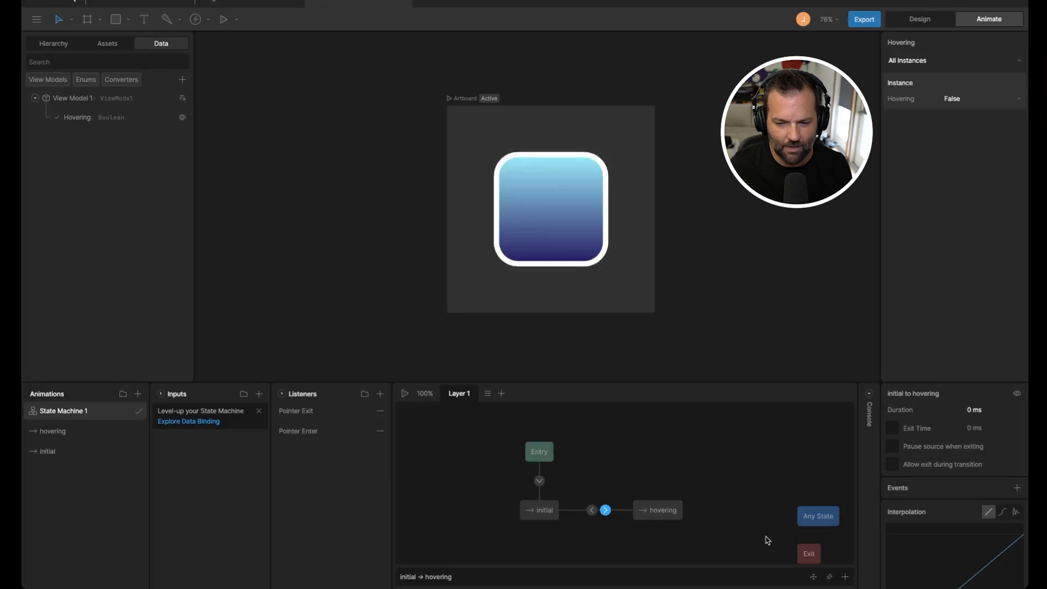
{"action": "left_click", "coordinate": [846, 577]}
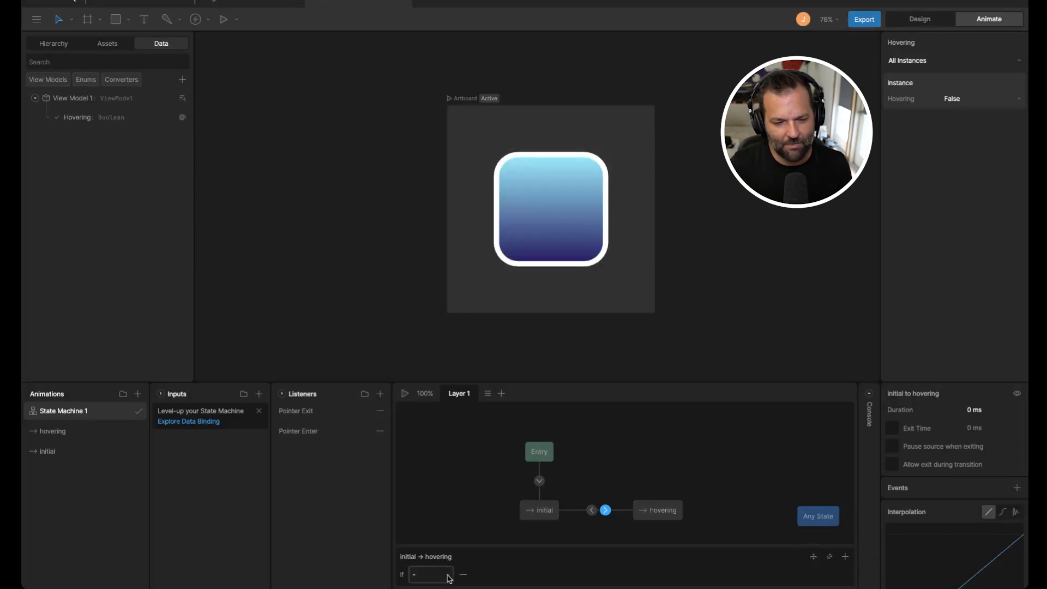
{"action": "left_click", "coordinate": [448, 576]}
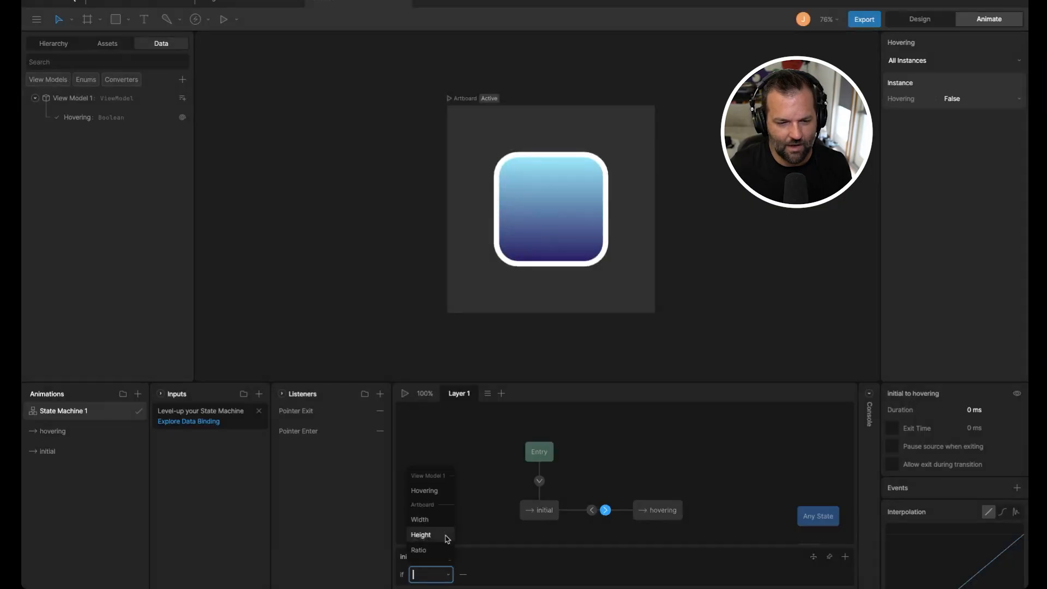
{"action": "left_click", "coordinate": [428, 491]}
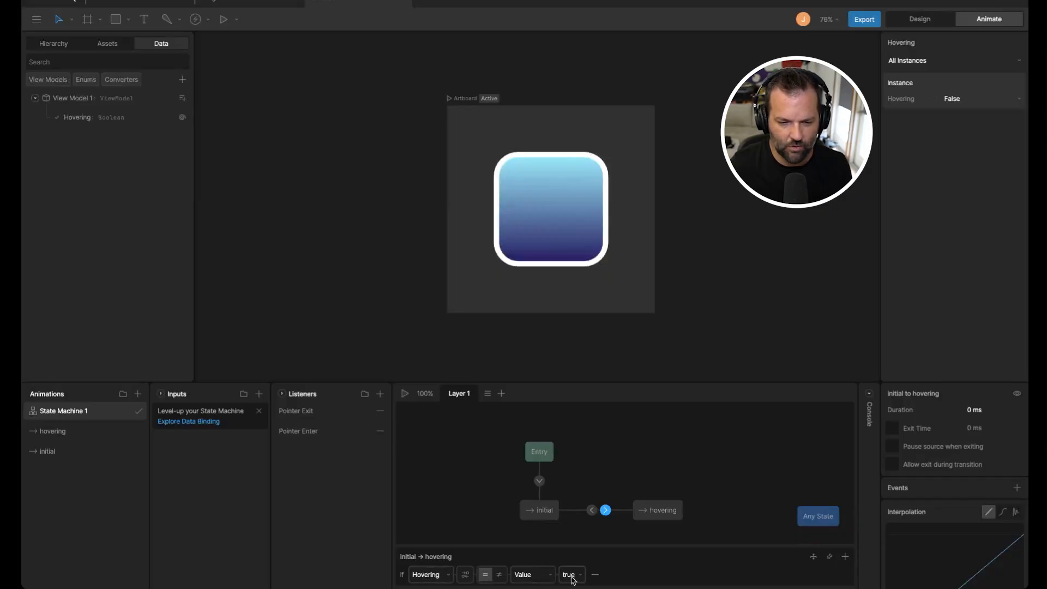
{"action": "left_click", "coordinate": [551, 514]}
Step: Add a condition to the hovering-to-initial transition requiring Hovering to be false
{"action": "left_click", "coordinate": [606, 510]}
{"action": "left_click", "coordinate": [637, 515]}
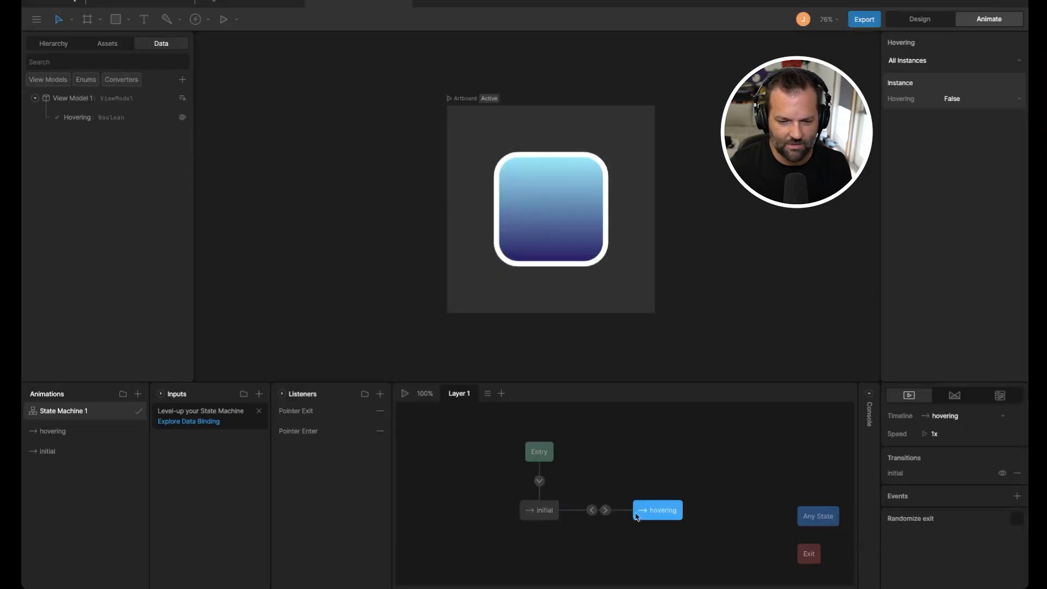
{"action": "left_click", "coordinate": [593, 510]}
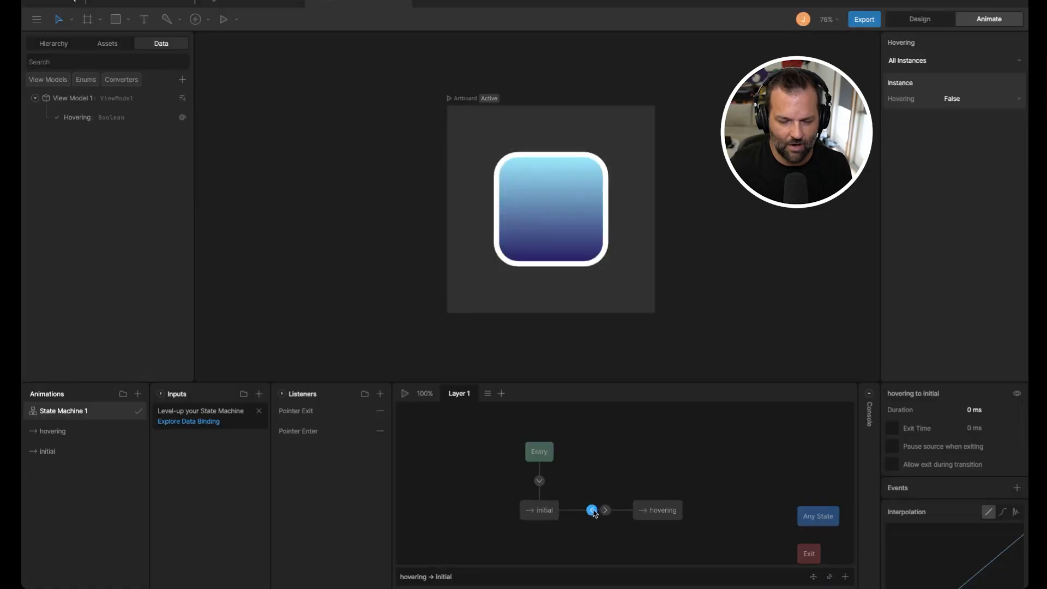
{"action": "left_click", "coordinate": [845, 577]}
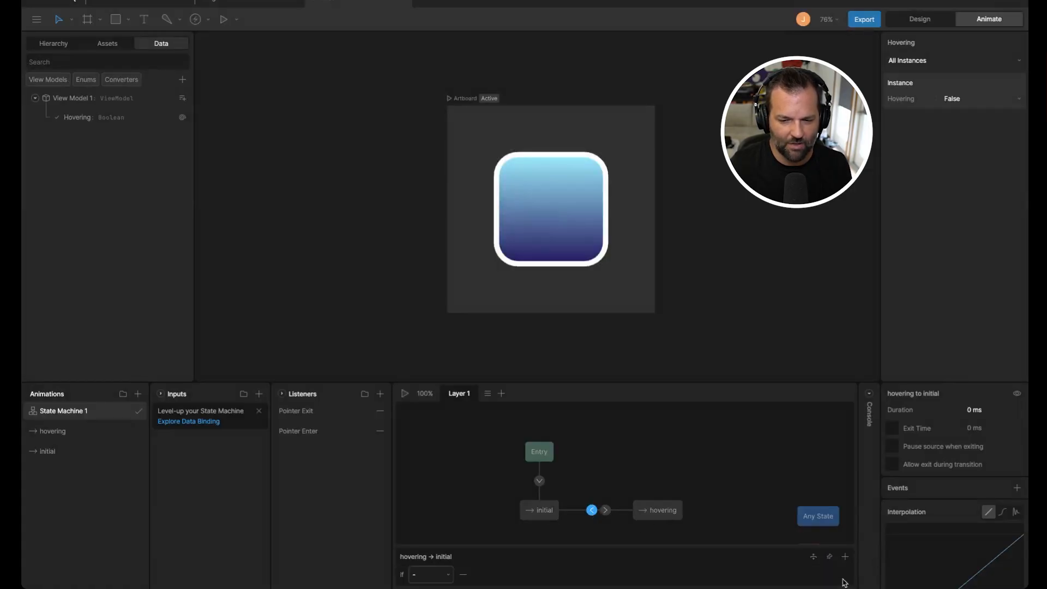
{"action": "left_click", "coordinate": [425, 574]}
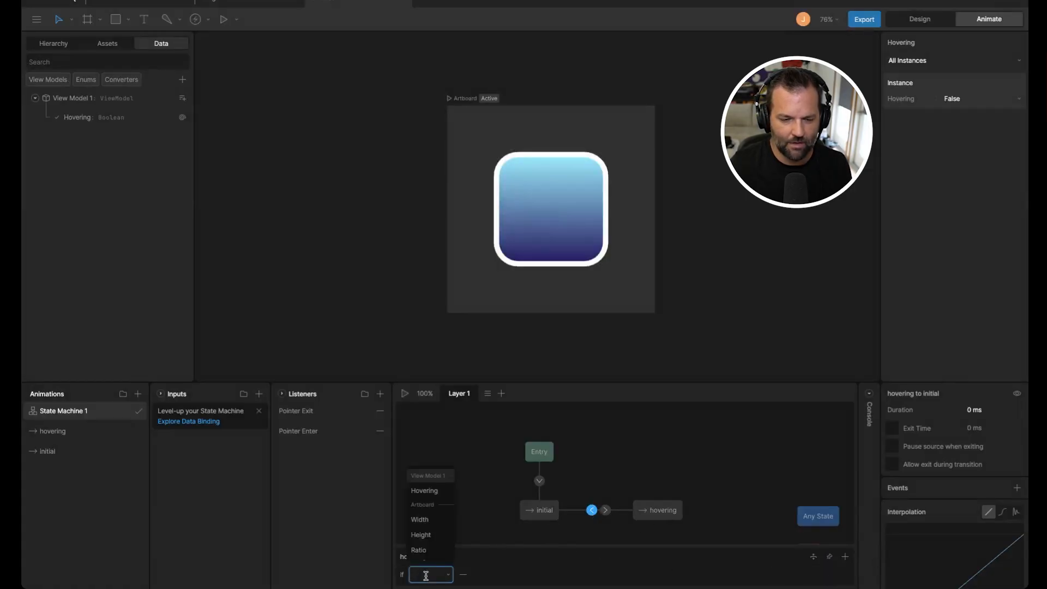
{"action": "left_click", "coordinate": [434, 497]}
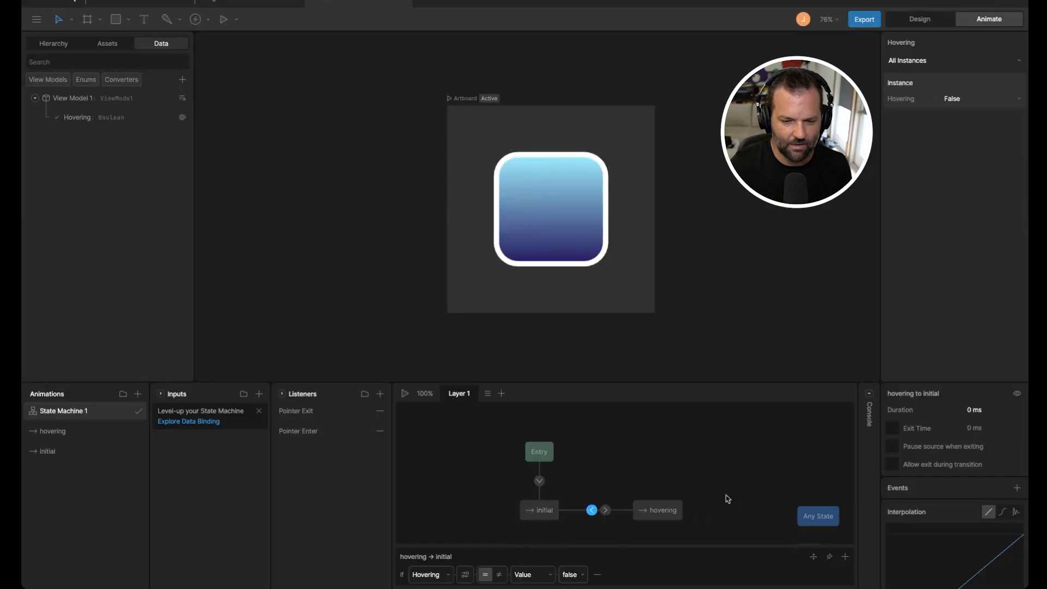
{"action": "left_click", "coordinate": [486, 508]}
Step: Play the state machine to preview the button's transitions
{"action": "key", "text": "space"}
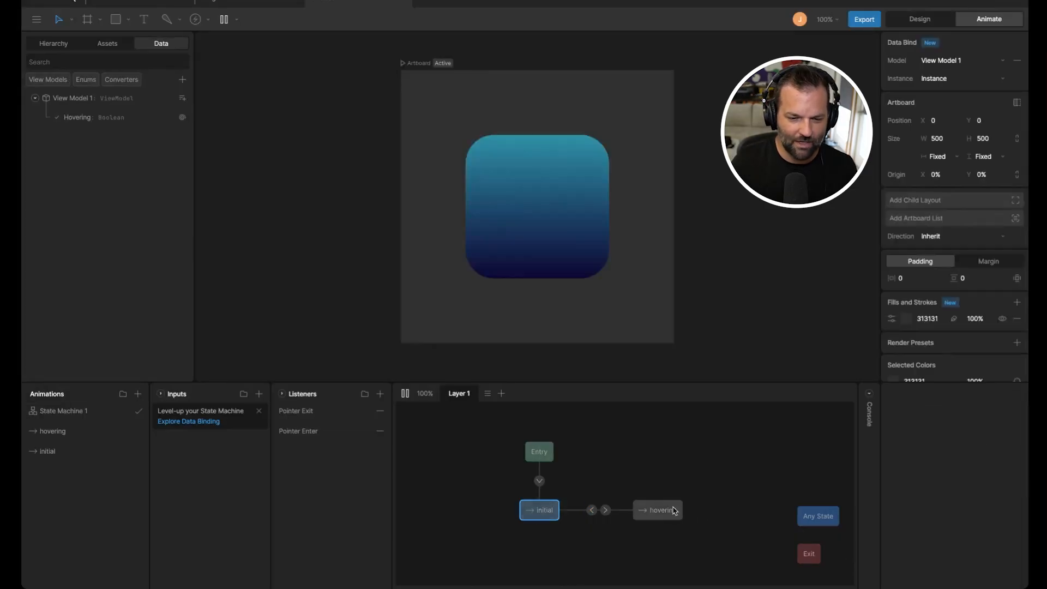
{"action": "left_click", "coordinate": [592, 510]}
{"action": "left_click", "coordinate": [606, 510]}
{"action": "left_click", "coordinate": [592, 510]}
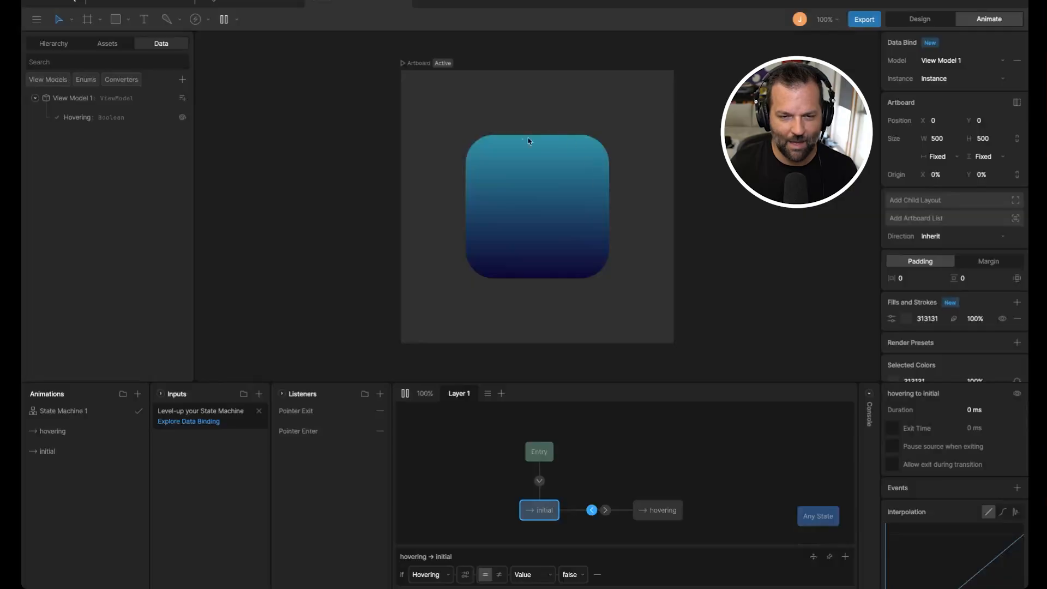
Step: Make the Pointer Enter listener set the Hovering property to true
{"action": "left_click", "coordinate": [309, 414]}
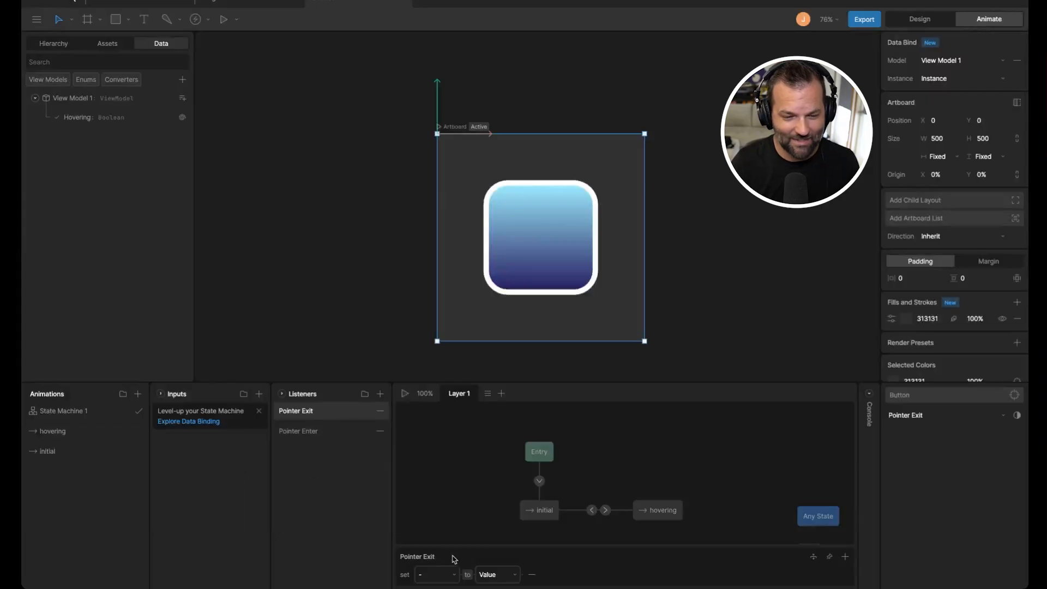
{"action": "left_click", "coordinate": [304, 434]}
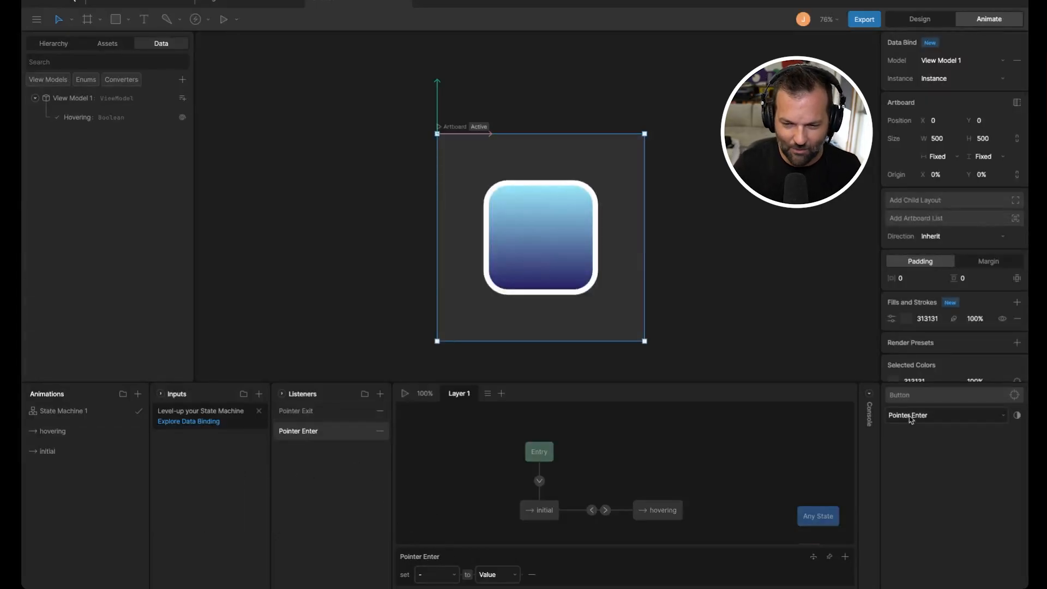
{"action": "left_click", "coordinate": [298, 418]}
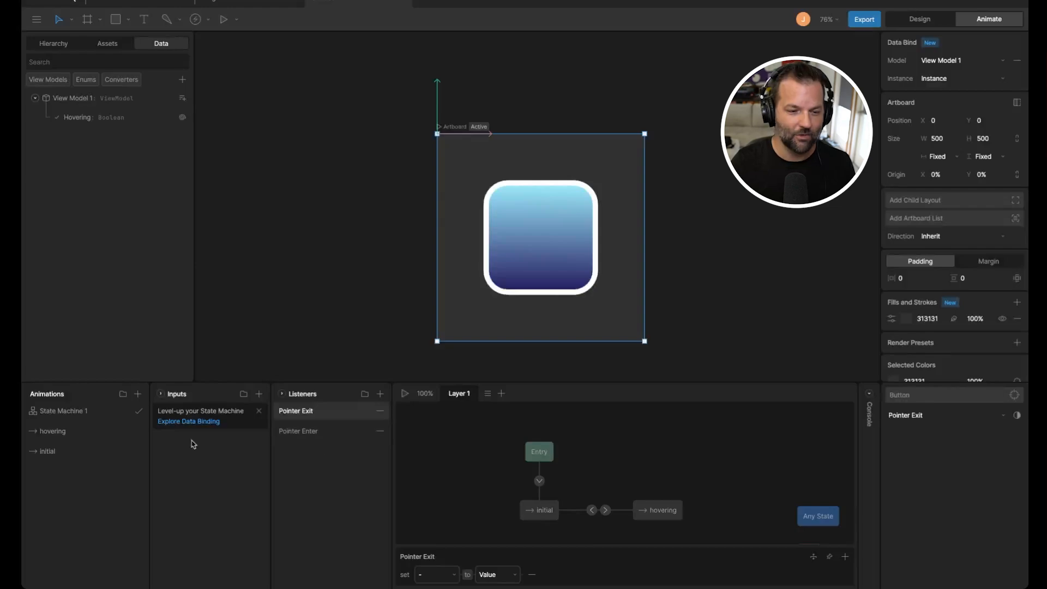
{"action": "left_click", "coordinate": [305, 432]}
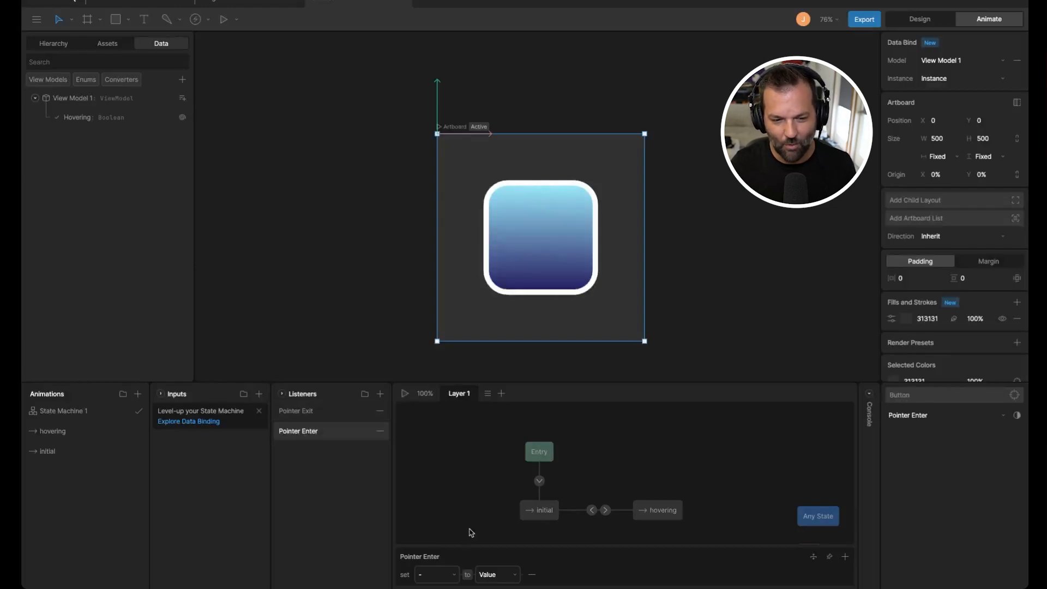
{"action": "left_click", "coordinate": [453, 578]}
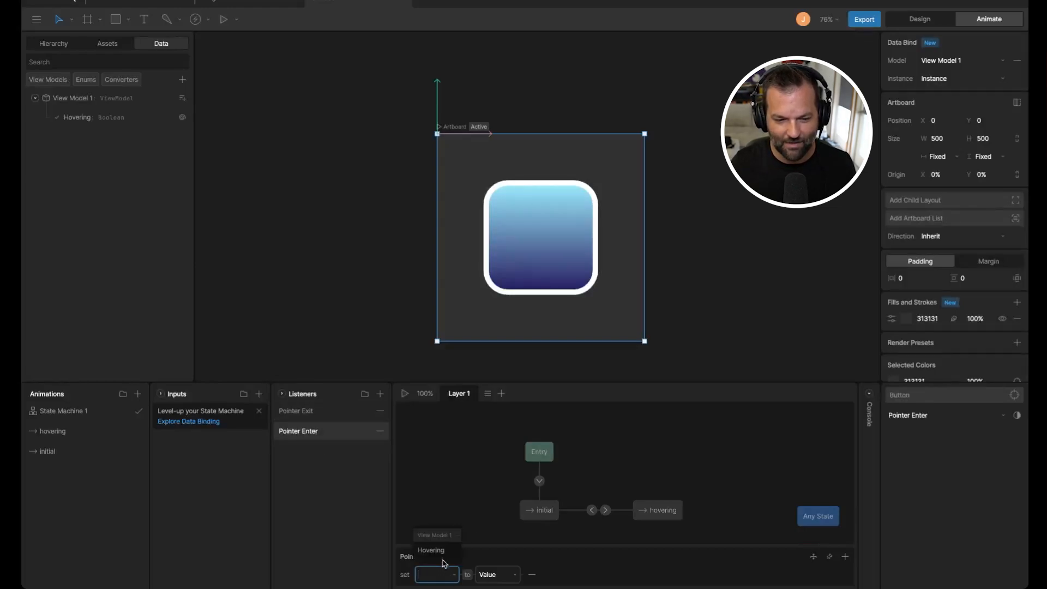
{"action": "left_click", "coordinate": [443, 562]}
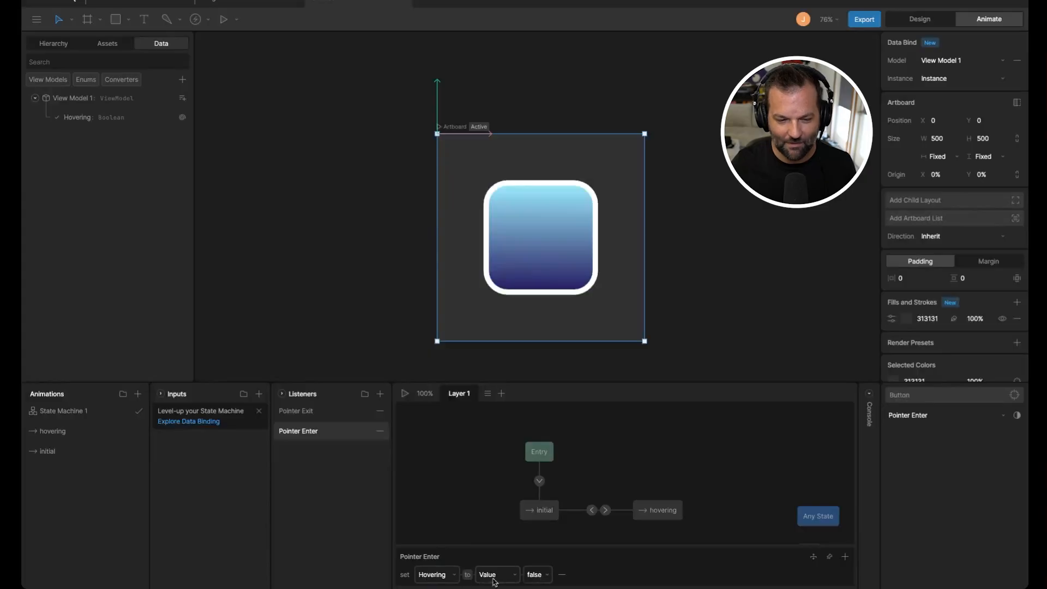
{"action": "left_click", "coordinate": [542, 581]}
{"action": "left_click", "coordinate": [537, 564]}
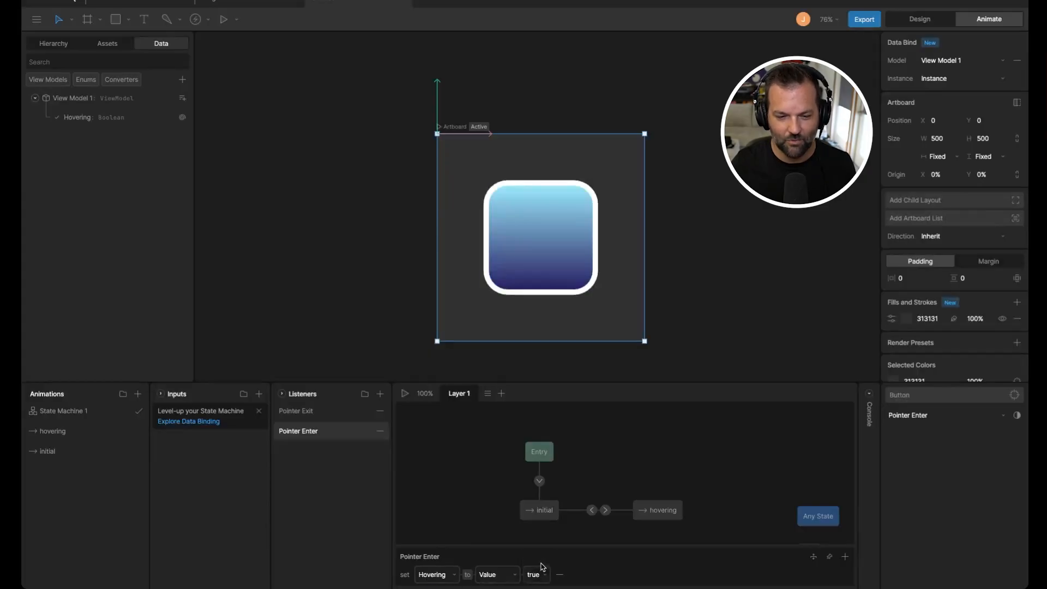
Step: Make the Pointer Exit listener set the Hovering property to false
{"action": "left_click", "coordinate": [318, 411]}
{"action": "left_click", "coordinate": [440, 578]}
{"action": "left_click", "coordinate": [440, 555]}
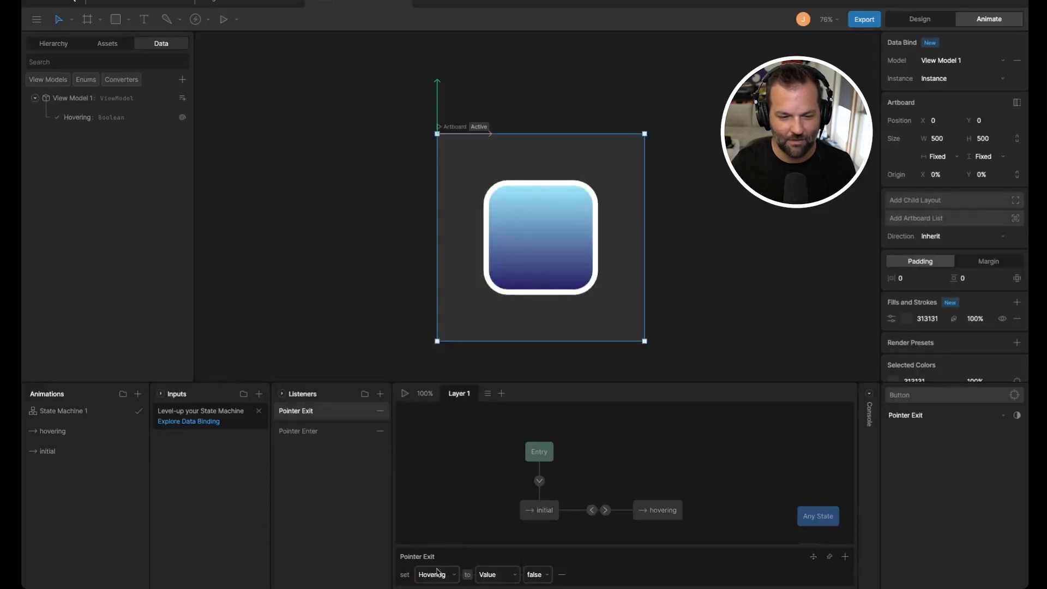
Step: Play the state machine and hover over the button to test the listeners
{"action": "left_click", "coordinate": [258, 208]}
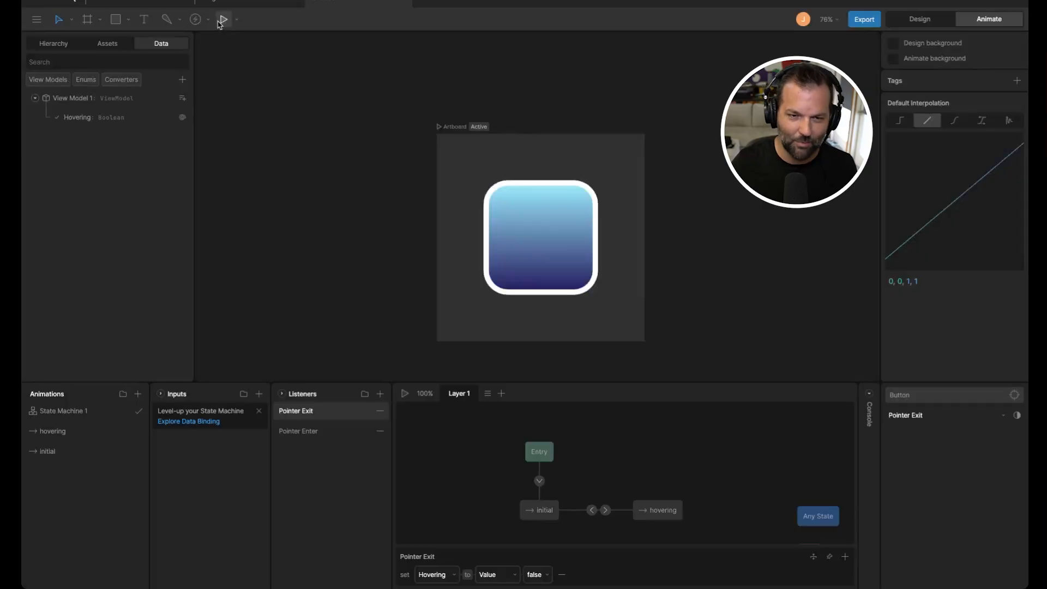
{"action": "left_click", "coordinate": [223, 20]}
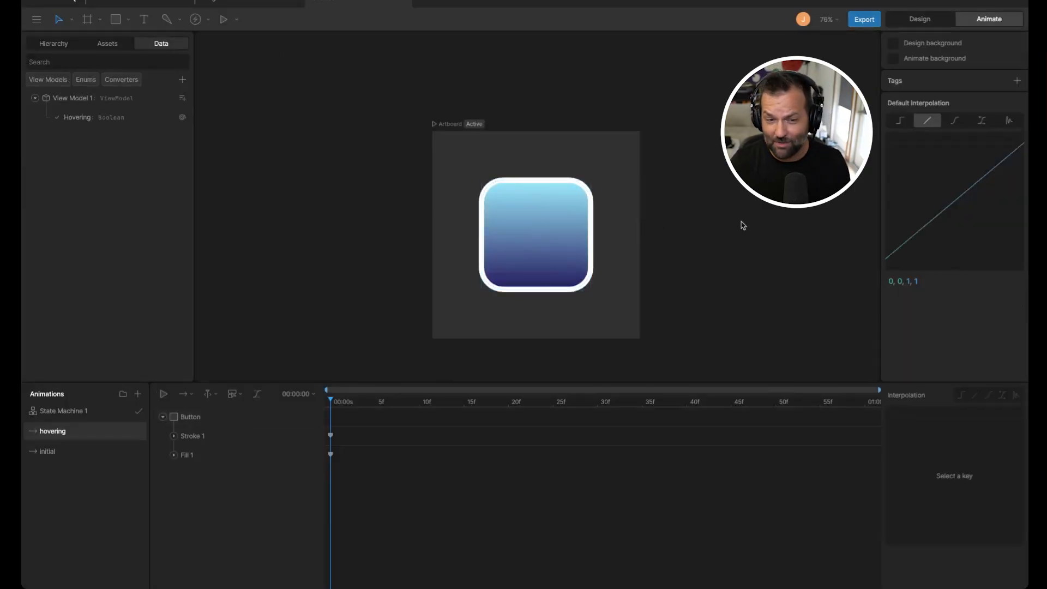
{"action": "left_click", "coordinate": [523, 244]}
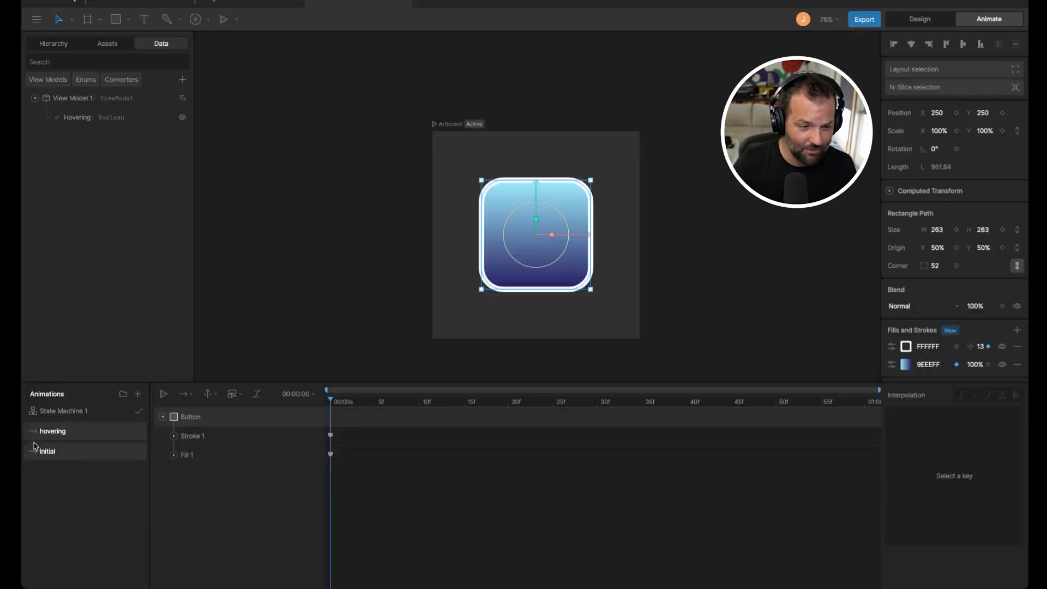
Step: Key the button's position and scale in both the hovering and initial timelines
{"action": "left_click", "coordinate": [957, 131]}
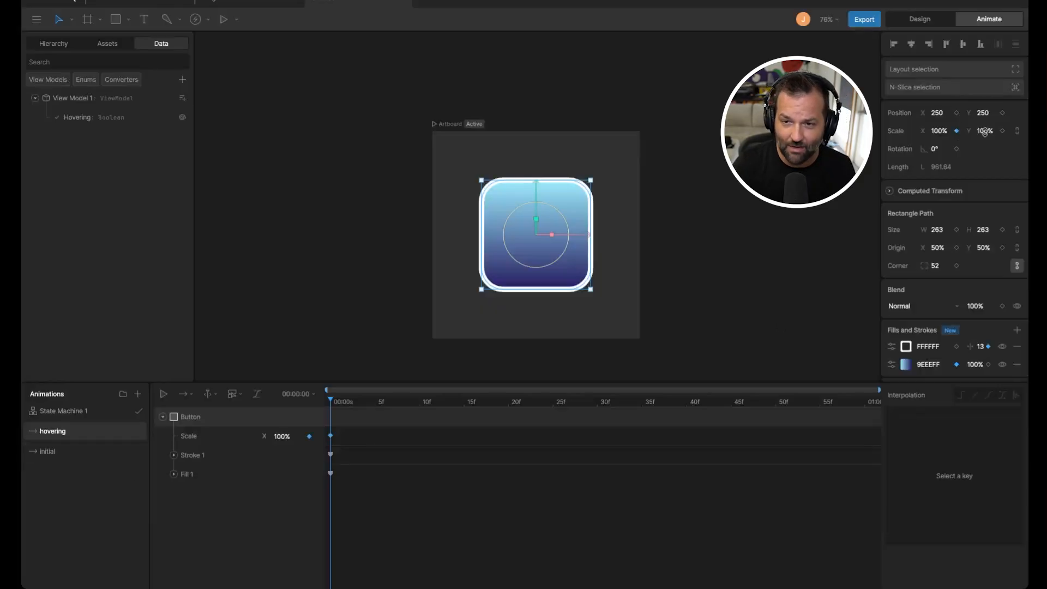
{"action": "left_click", "coordinate": [1003, 131]}
{"action": "left_click", "coordinate": [1002, 112]}
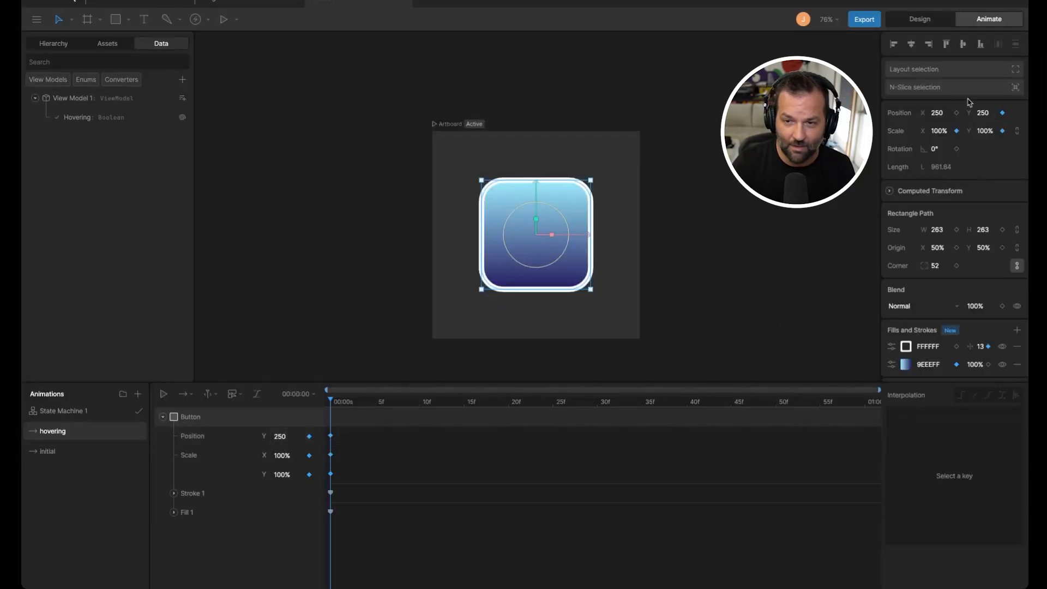
{"action": "left_click", "coordinate": [956, 112]}
{"action": "left_click", "coordinate": [48, 452]}
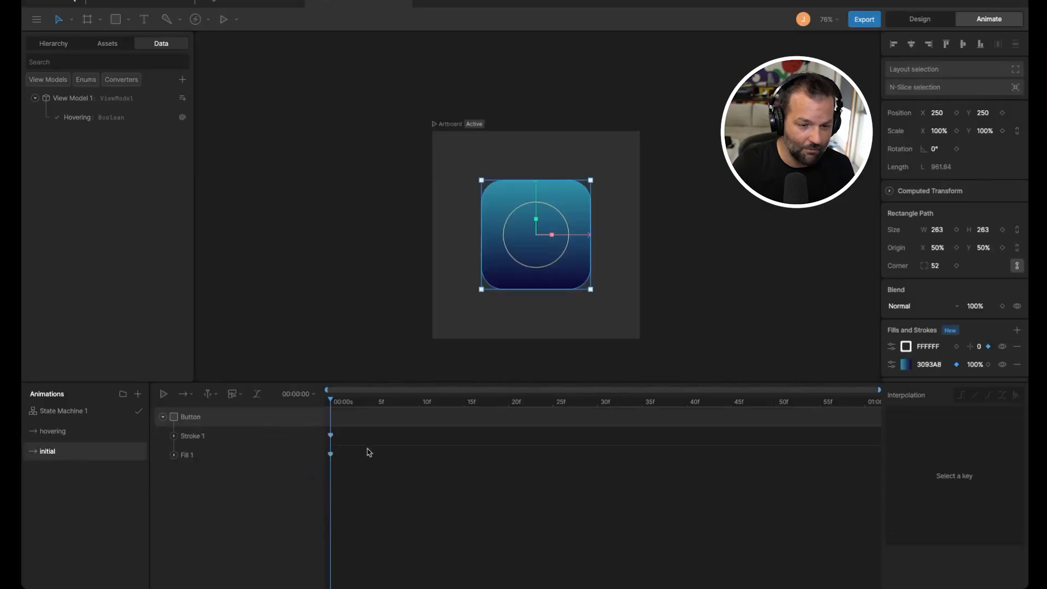
{"action": "left_click", "coordinate": [956, 112]}
{"action": "left_click", "coordinate": [956, 131]}
{"action": "left_click", "coordinate": [1003, 131]}
{"action": "left_click", "coordinate": [1003, 113]}
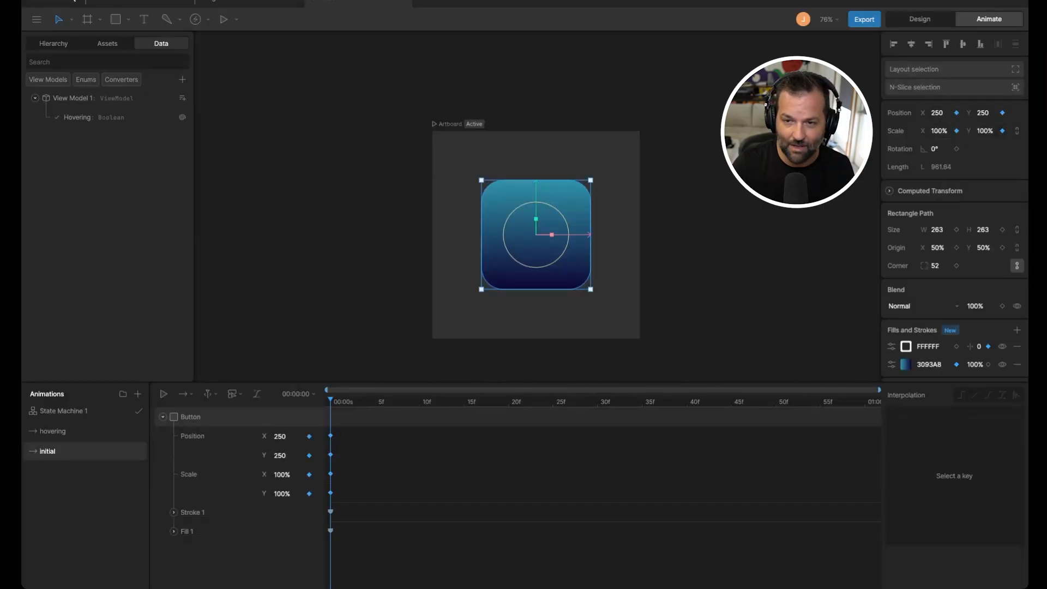
Step: Play the state machine and hover over the button to preview the scale animation
{"action": "left_click", "coordinate": [54, 431]}
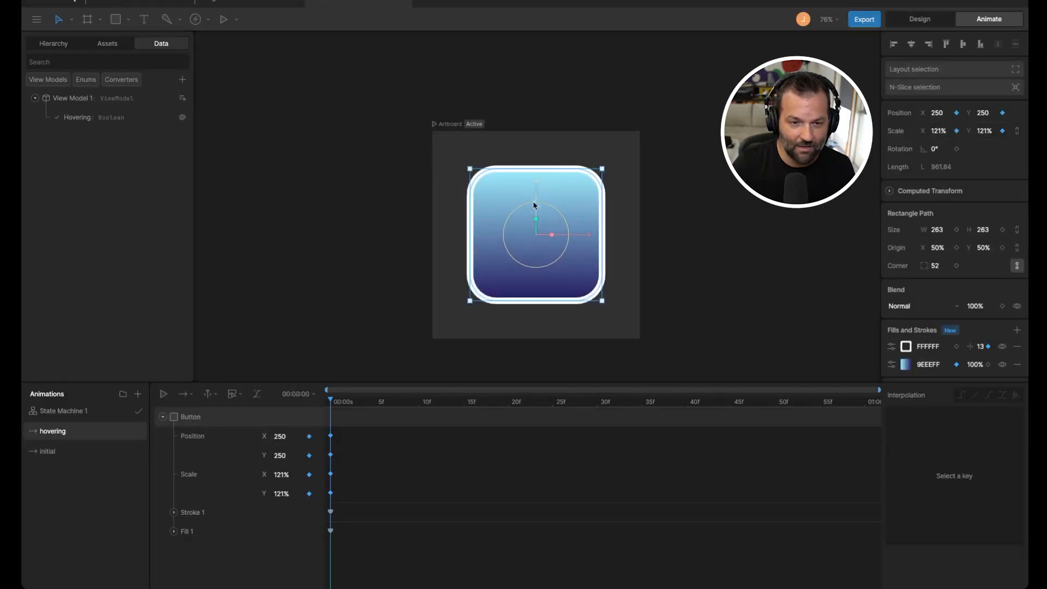
{"action": "left_click", "coordinate": [224, 19]}
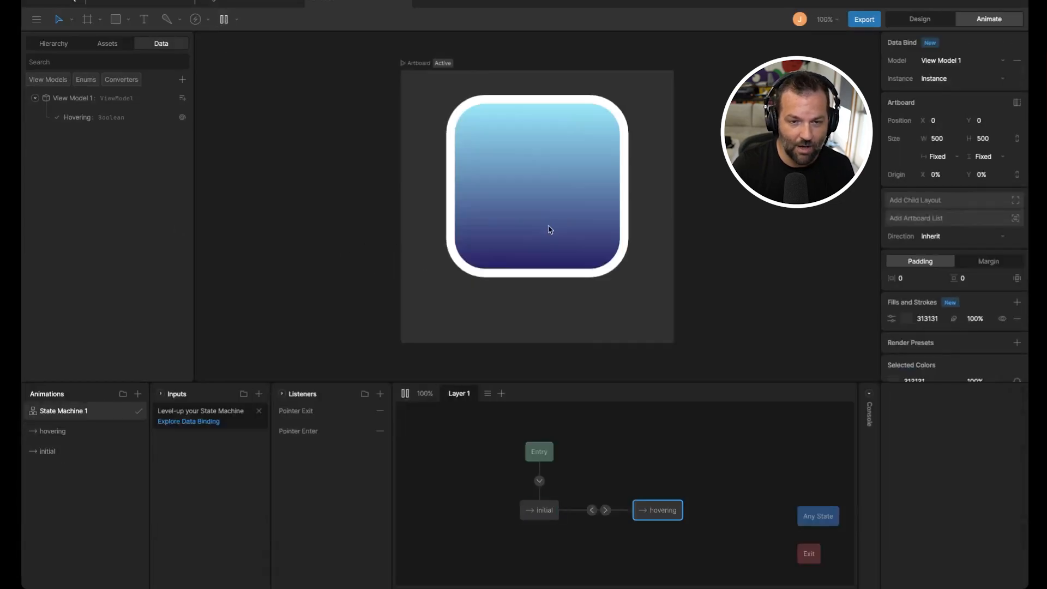
{"action": "key", "text": "space"}
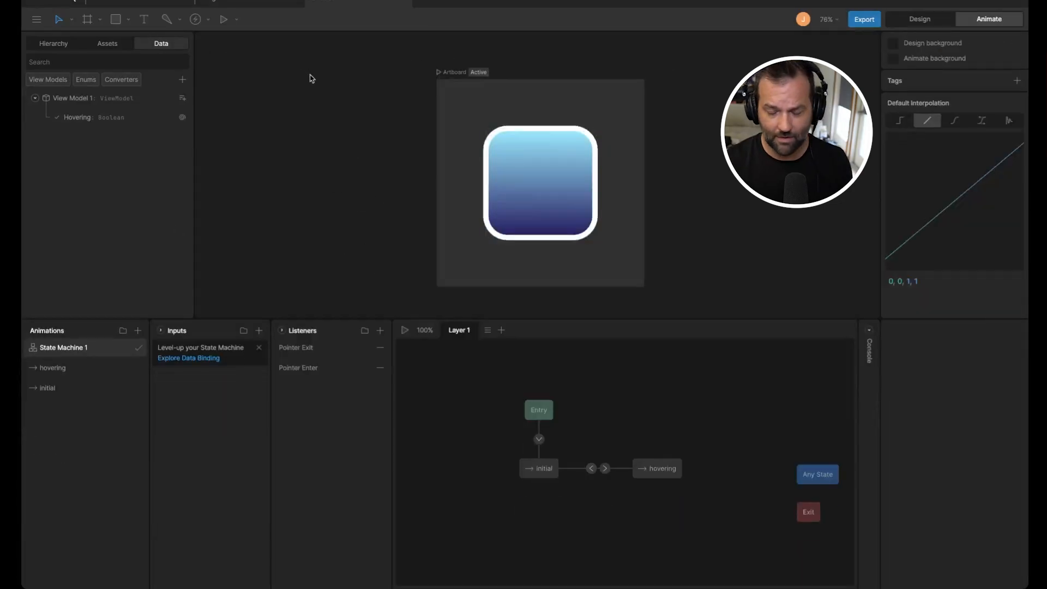
{"action": "scroll", "coordinate": [447, 152], "scroll_direction": "right", "scroll_amount": 2}
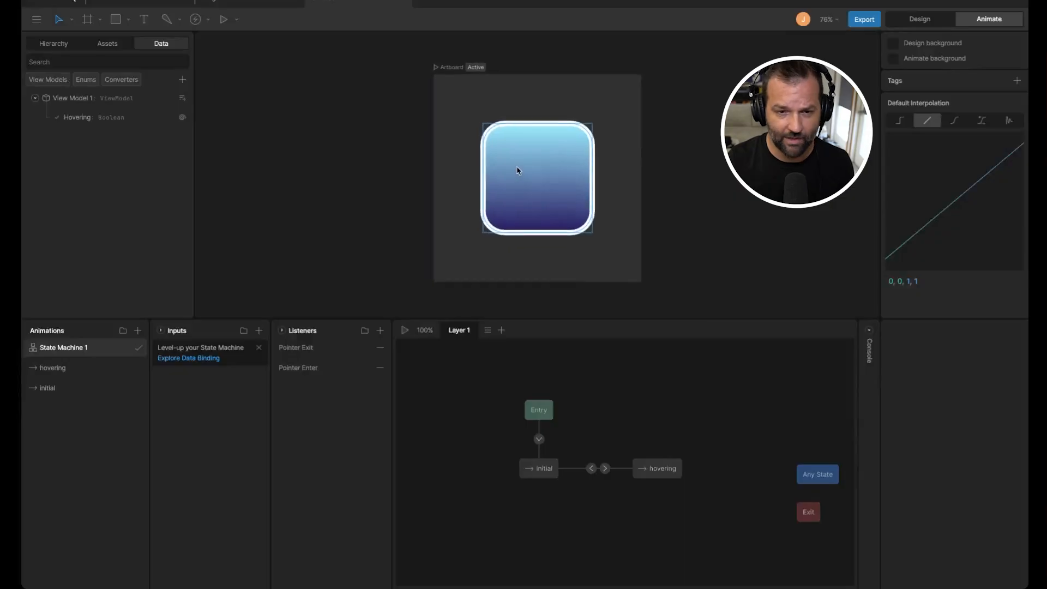
{"action": "scroll", "coordinate": [479, 187], "scroll_direction": "up", "scroll_amount": 1}
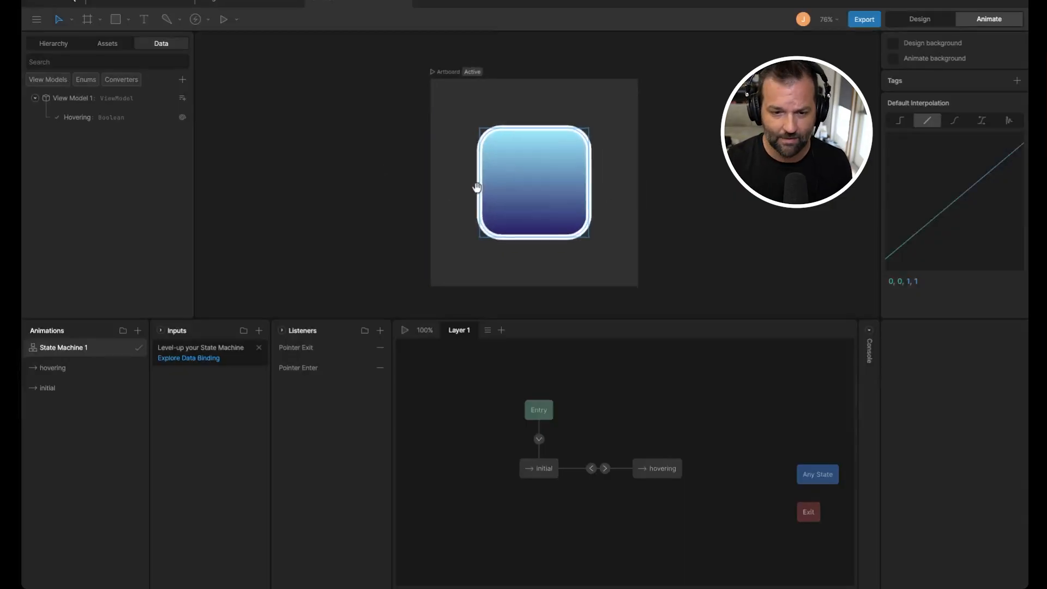
Step: Set the duration of both transitions to 350 ms
{"action": "left_click", "coordinate": [605, 468]}
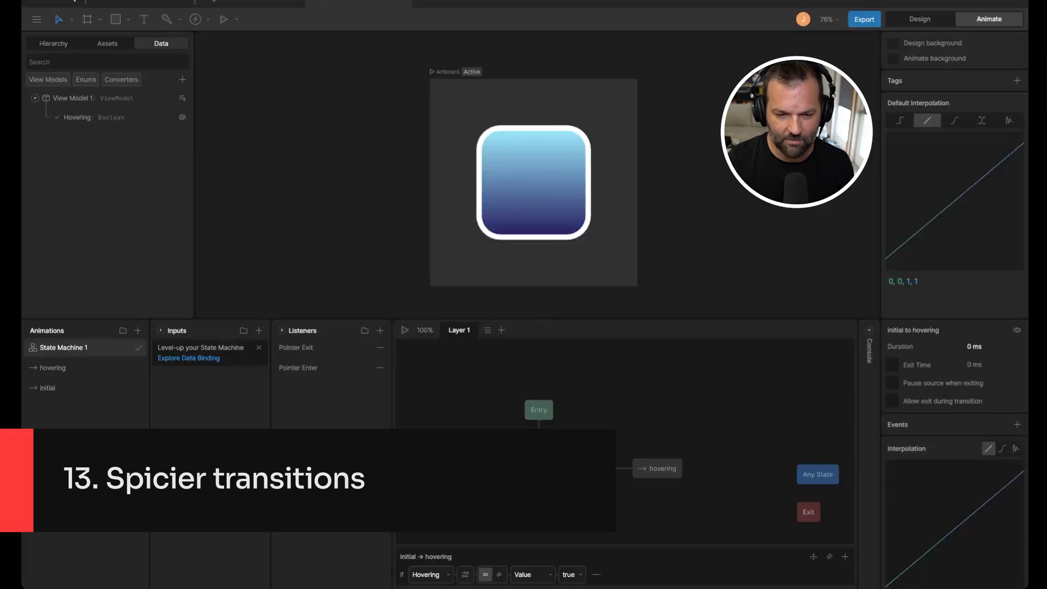
{"action": "left_click", "coordinate": [606, 469]}
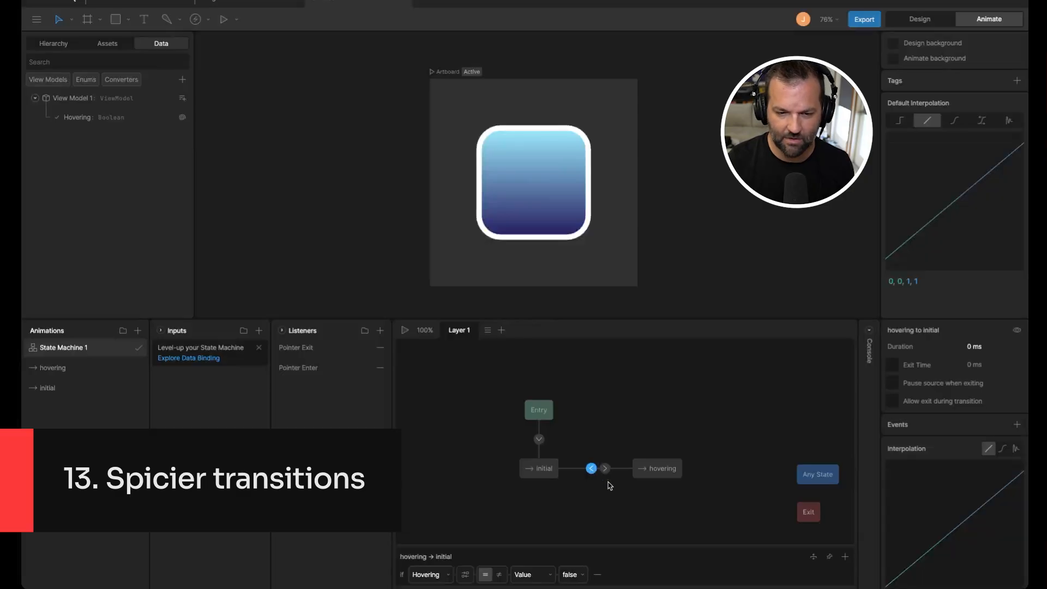
{"action": "left_click", "coordinate": [981, 345]}
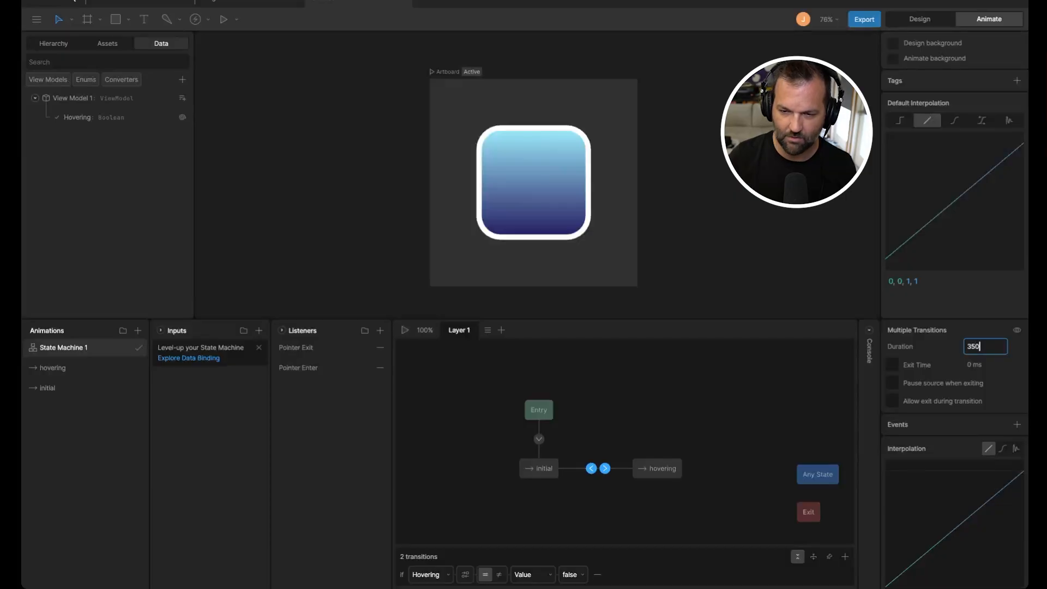
{"action": "key", "text": "Return"}
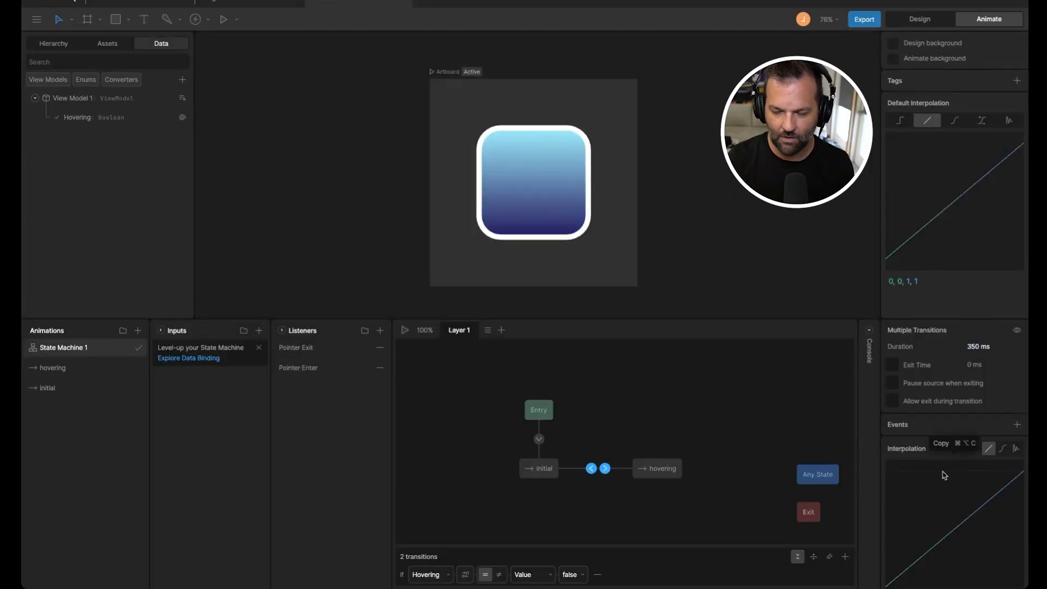
Step: Give the initial-to-hovering transition an elastic interpolation and adjust its curve
{"action": "scroll", "coordinate": [945, 475], "scroll_direction": "down", "scroll_amount": 1}
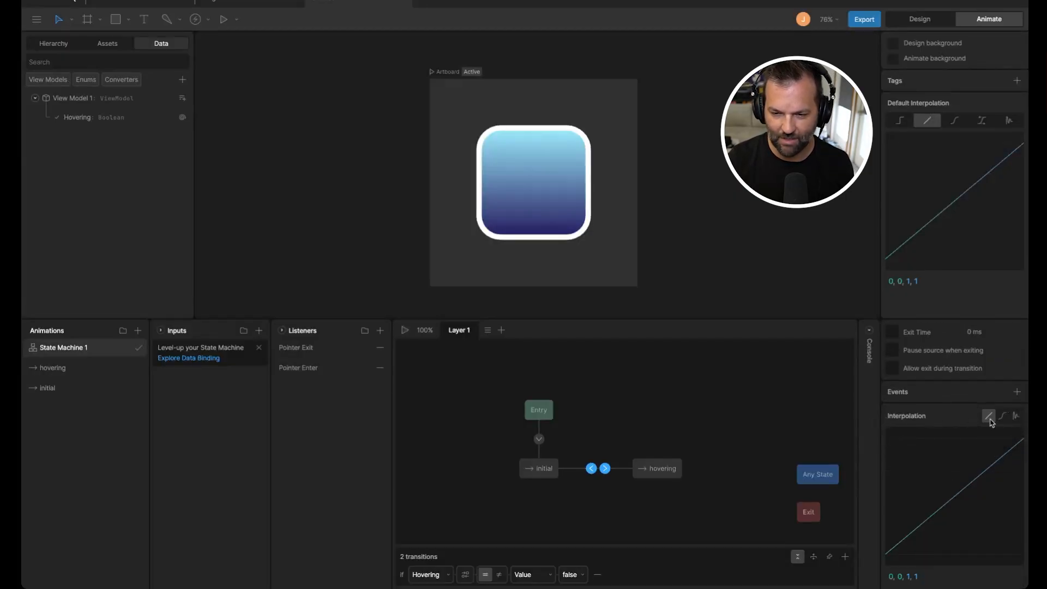
{"action": "left_click", "coordinate": [605, 468]}
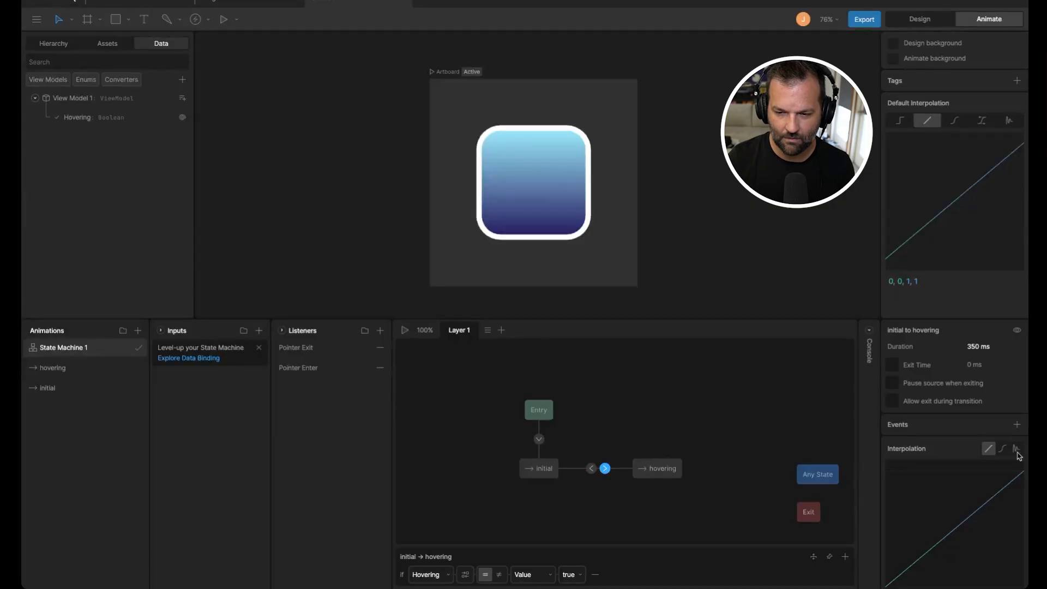
{"action": "left_click", "coordinate": [1016, 449]}
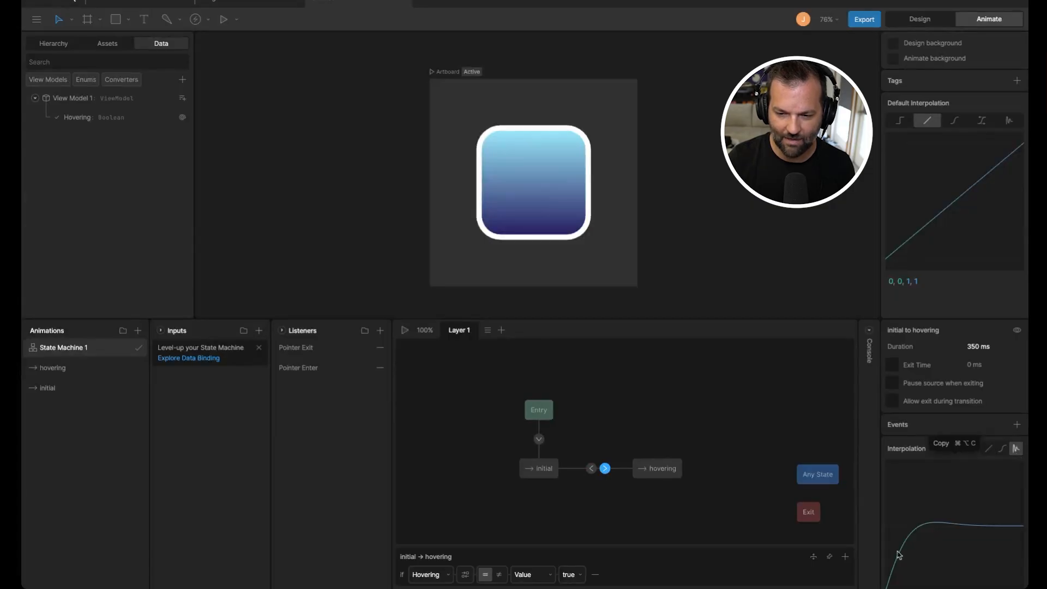
{"action": "scroll", "coordinate": [922, 551], "scroll_direction": "down", "scroll_amount": 1}
{"action": "mouse_move", "coordinate": [957, 575]}
{"action": "left_mouse_down"}
{"action": "mouse_move", "coordinate": [971, 557]}
{"action": "mouse_move", "coordinate": [990, 583]}
{"action": "mouse_move", "coordinate": [971, 572]}
{"action": "left_mouse_up"}
Step: Set the initial-to-hovering transition duration to 500 ms
{"action": "left_click", "coordinate": [605, 499]}
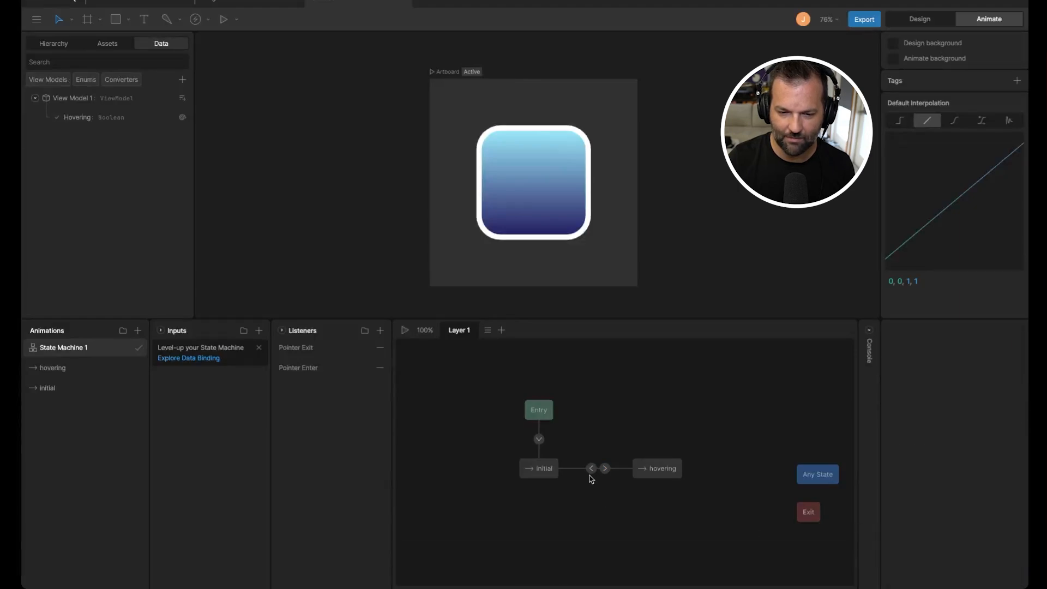
{"action": "left_click", "coordinate": [605, 468]}
{"action": "left_click", "coordinate": [985, 351]}
{"action": "type", "text": "5"}
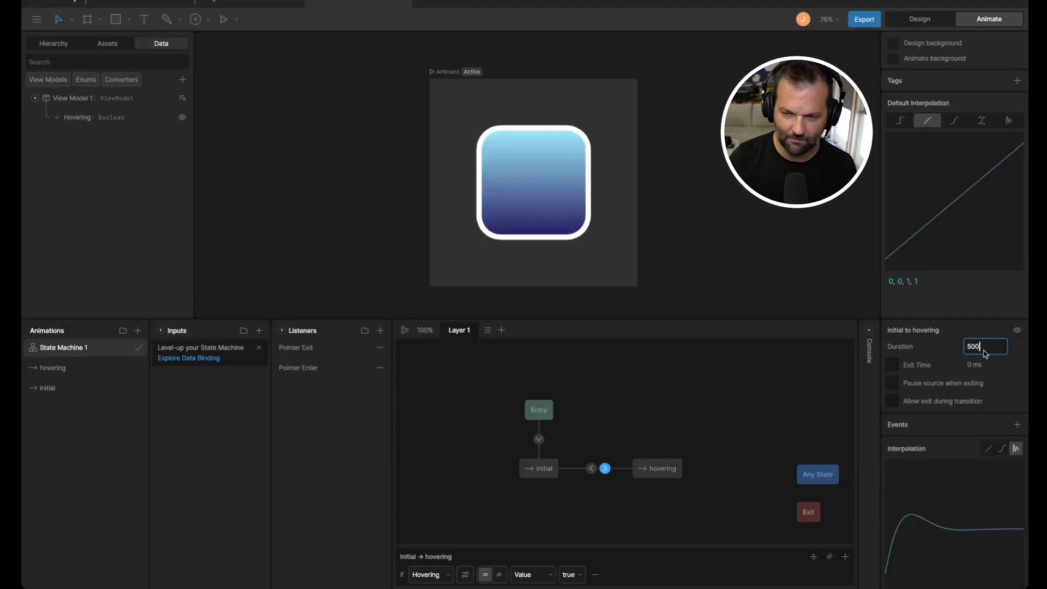
{"action": "type", "text": "00"}
{"action": "key", "text": "Return"}
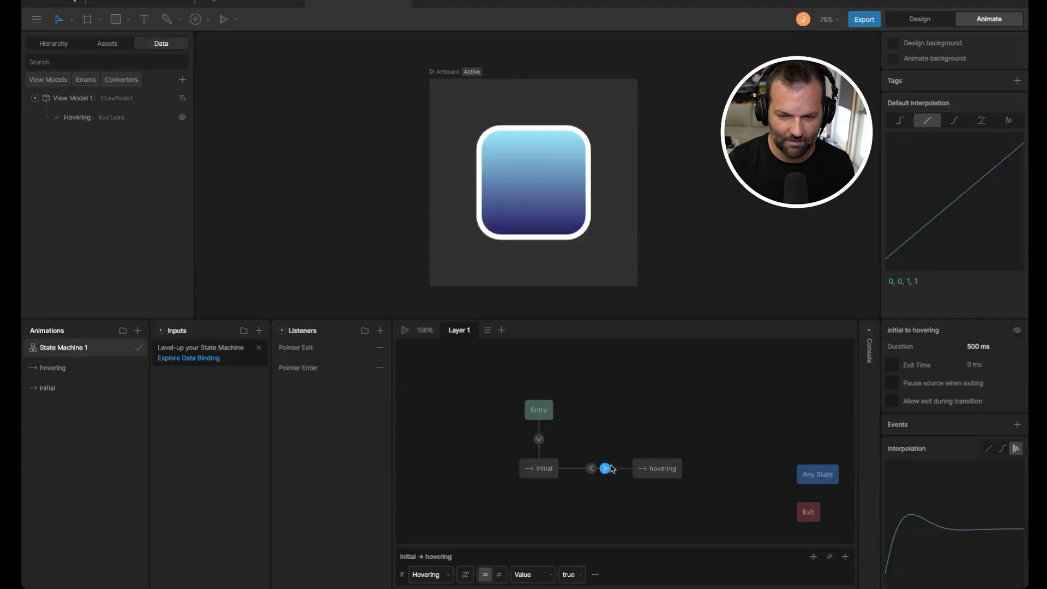
Step: Set the hovering-to-initial transition duration to 200 ms
{"action": "left_click", "coordinate": [591, 469]}
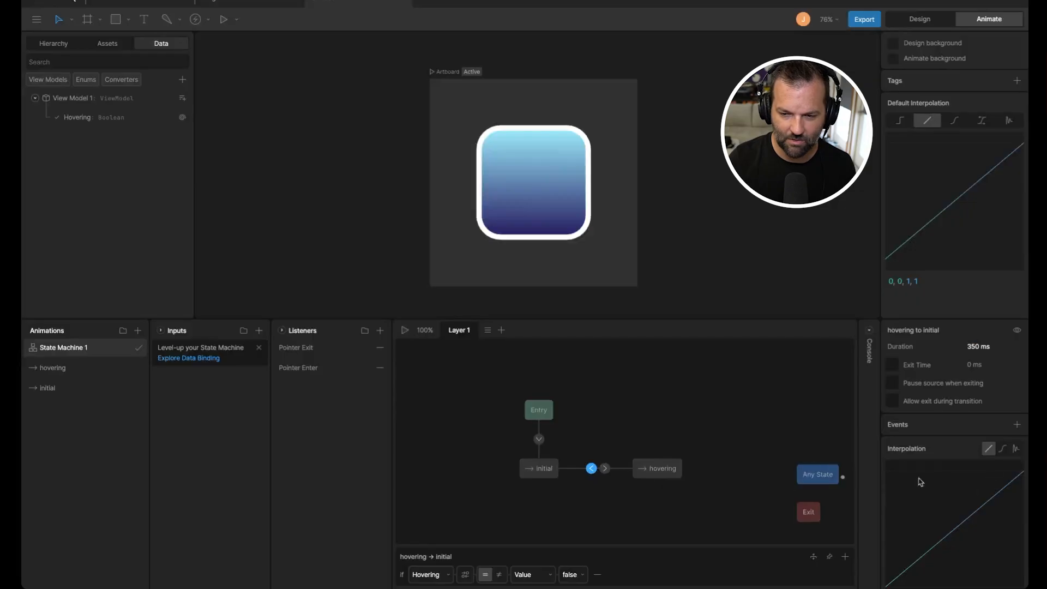
{"action": "left_click", "coordinate": [983, 345]}
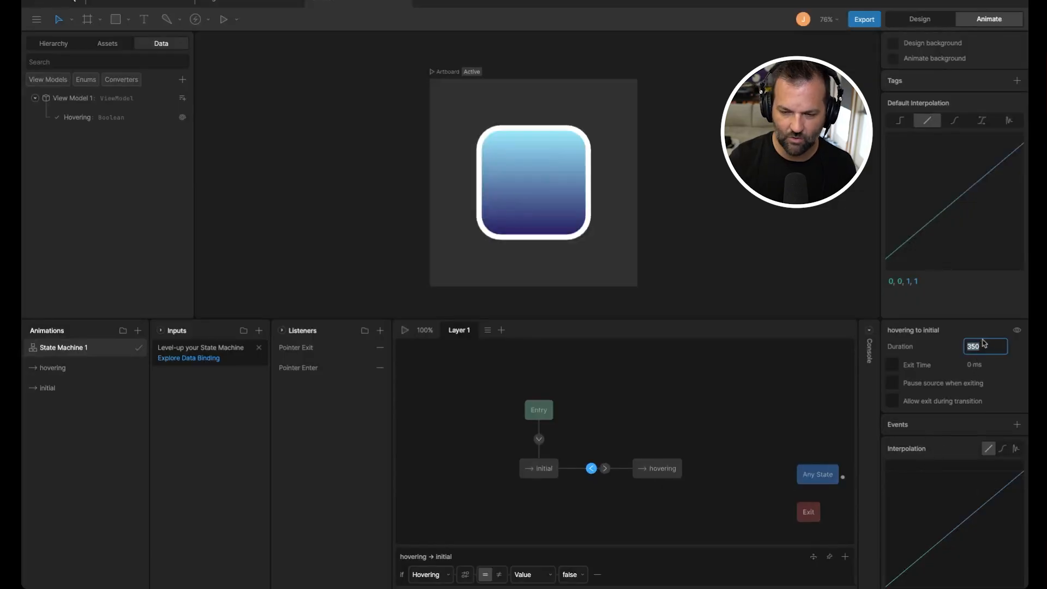
{"action": "type", "text": "200"}
{"action": "key", "text": "Return"}
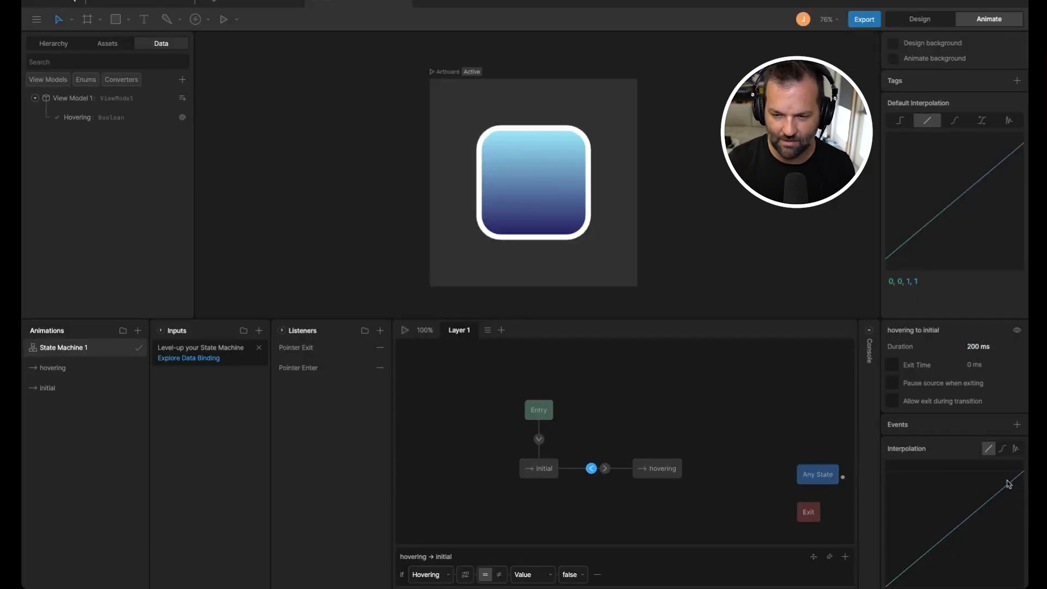
Step: Give the hovering-to-initial transition a cubic ease curve of .62, 0, .16, 1
{"action": "left_click", "coordinate": [1004, 449]}
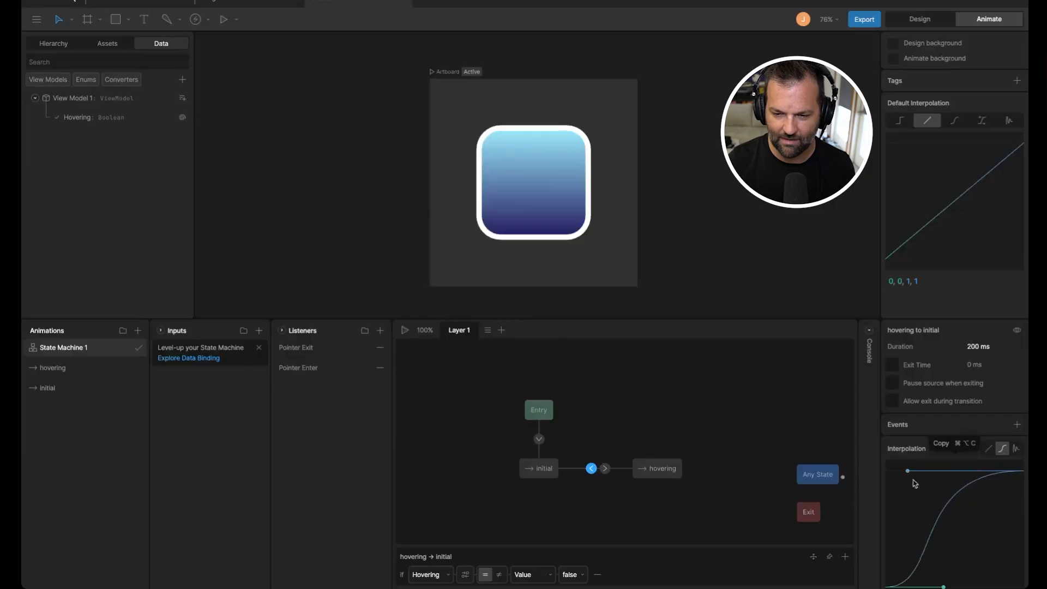
{"action": "left_click_drag", "start_coordinate": [944, 587], "coordinate": [970, 586]}
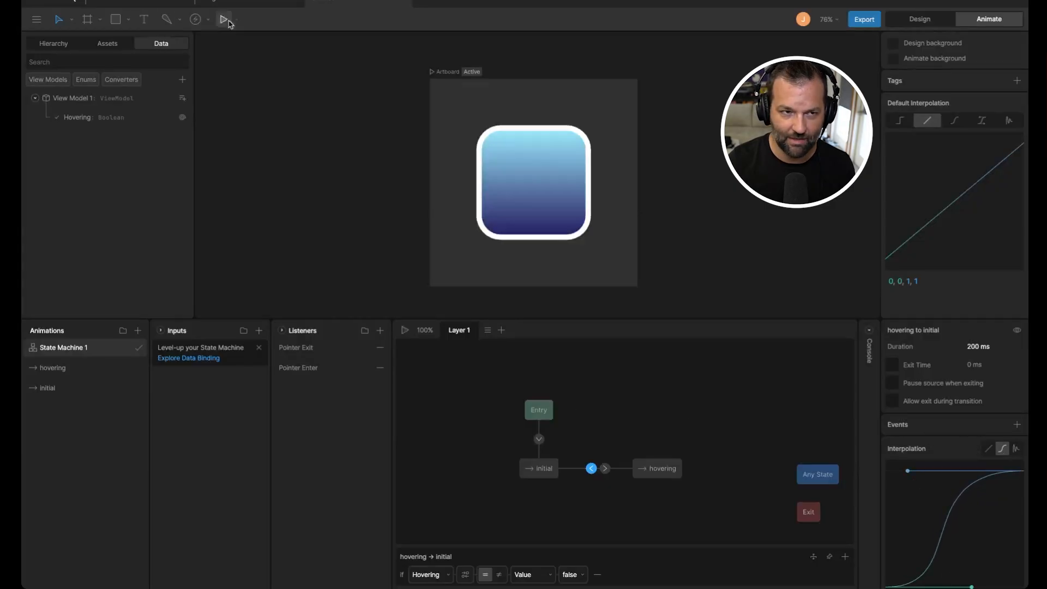
{"action": "scroll", "coordinate": [946, 512], "scroll_direction": "down", "scroll_amount": 1}
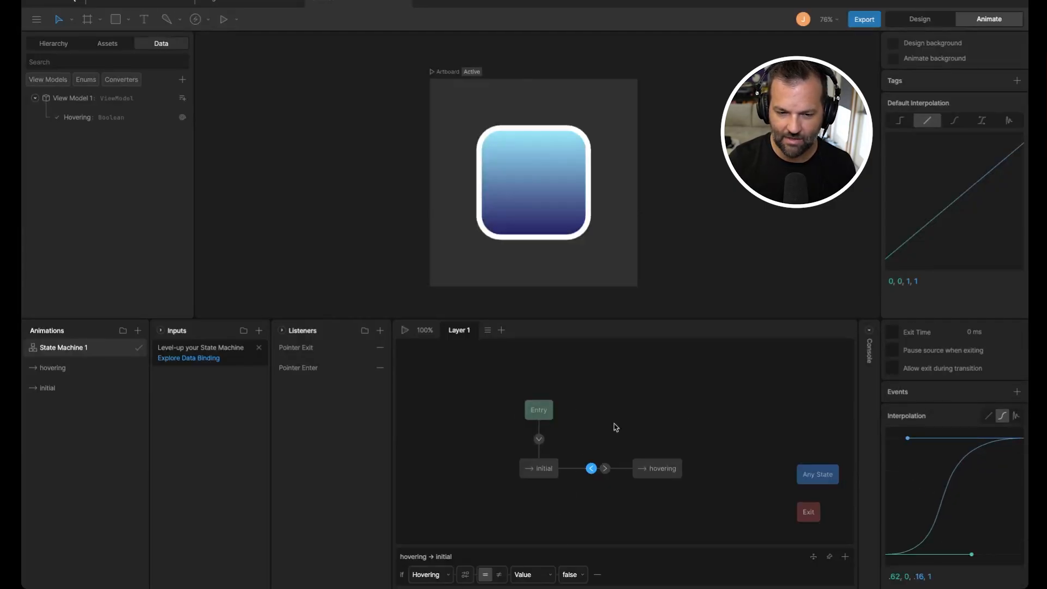
Step: Run the state machine preview and tune the amplitude and period of the initial-to-hovering transition's elastic curve
{"action": "left_click", "coordinate": [224, 19]}
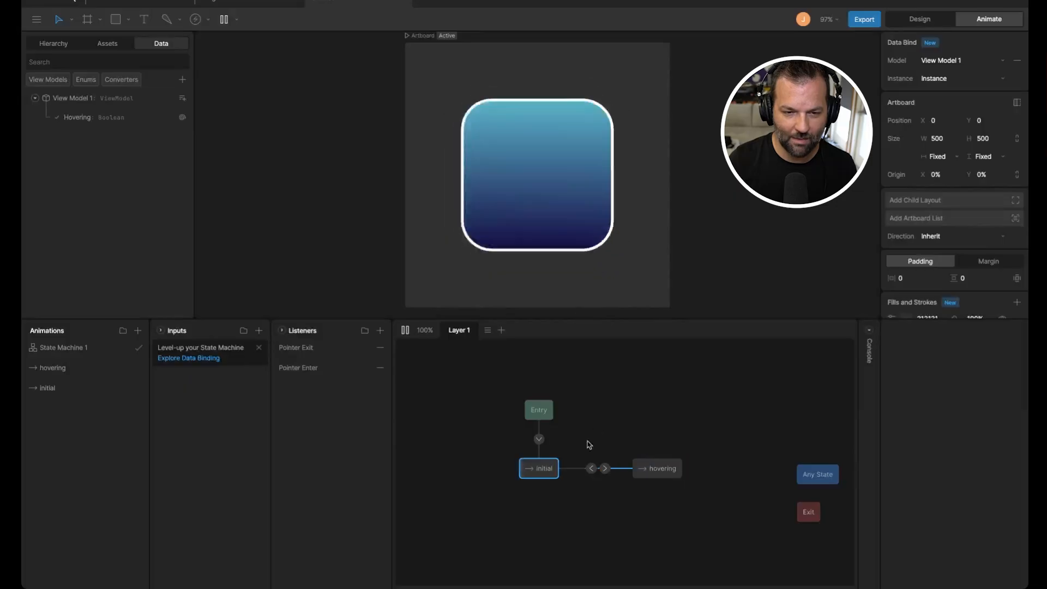
{"action": "left_click", "coordinate": [604, 469]}
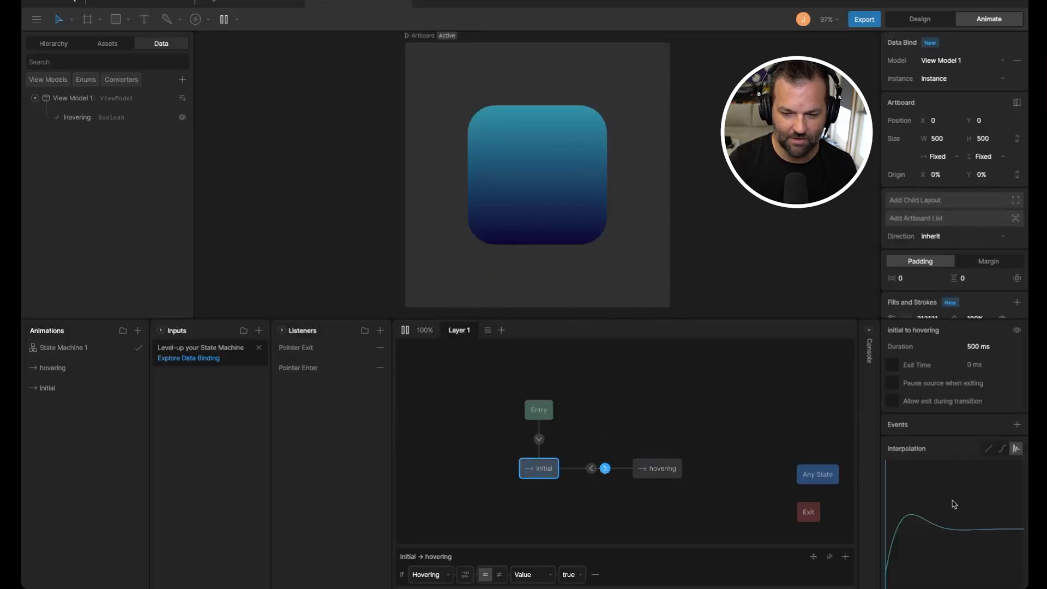
{"action": "scroll", "coordinate": [949, 518], "scroll_direction": "down", "scroll_amount": 1}
{"action": "left_click_drag", "start_coordinate": [964, 578], "coordinate": [1006, 149]}
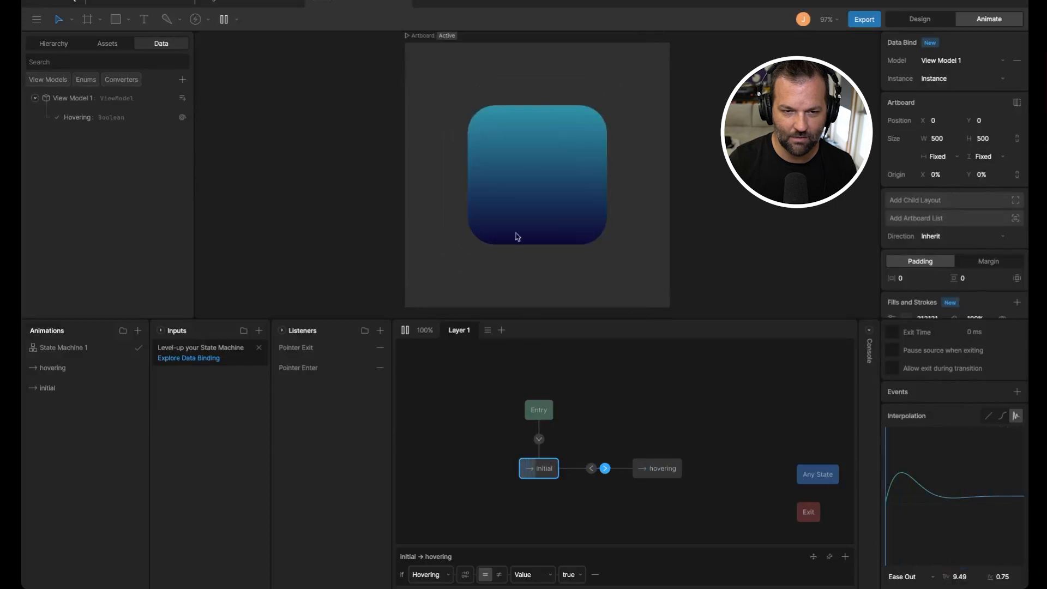
{"action": "left_click", "coordinate": [959, 576]}
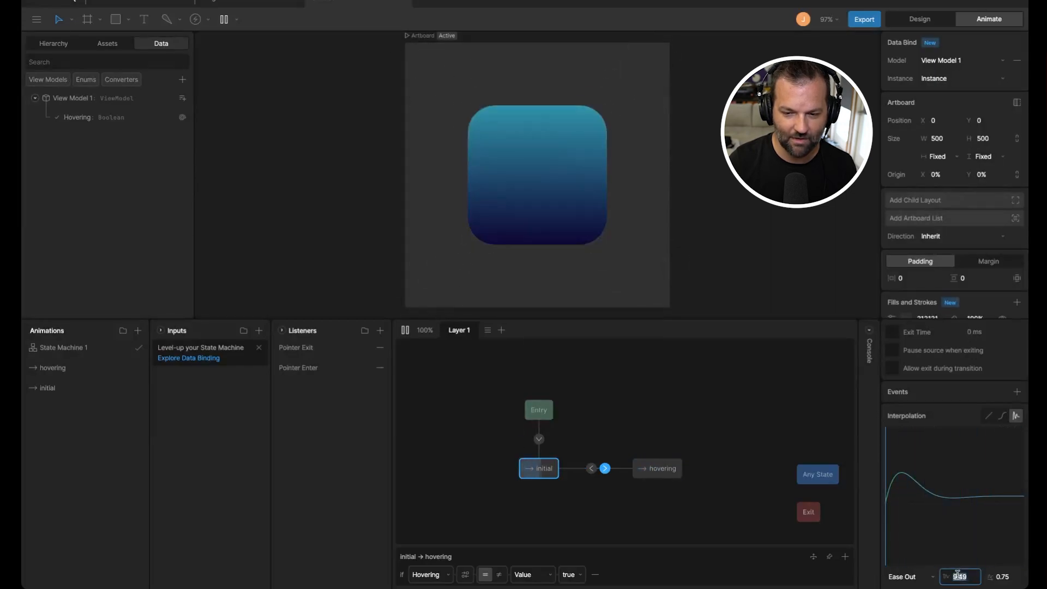
{"action": "type", "text": "12"}
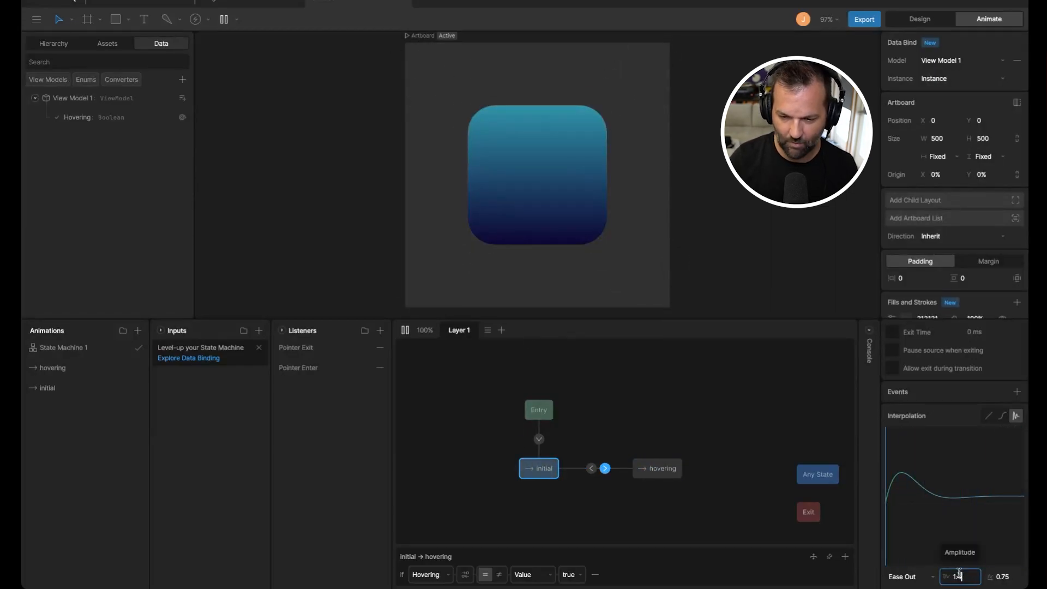
{"action": "key", "text": "Return"}
{"action": "mouse_move", "coordinate": [999, 577]}
{"action": "left_mouse_down"}
{"action": "mouse_move", "coordinate": [1008, 529]}
{"action": "mouse_move", "coordinate": [1008, 586]}
{"action": "left_mouse_up"}
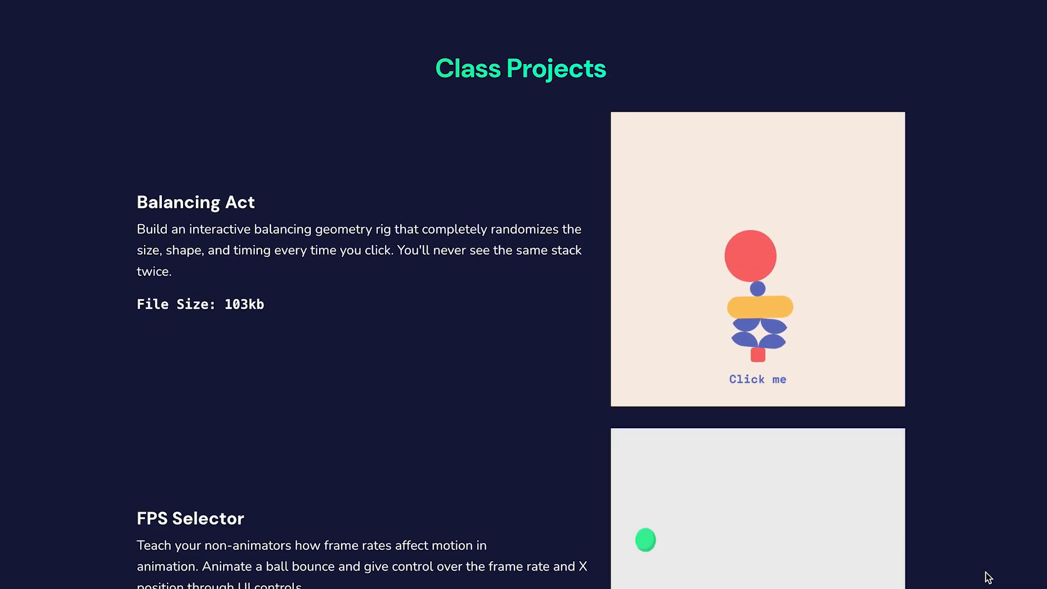
{"action": "scroll", "coordinate": [988, 577], "scroll_direction": "down", "scroll_amount": 3}
{"action": "scroll", "coordinate": [988, 579], "scroll_direction": "down", "scroll_amount": 7}
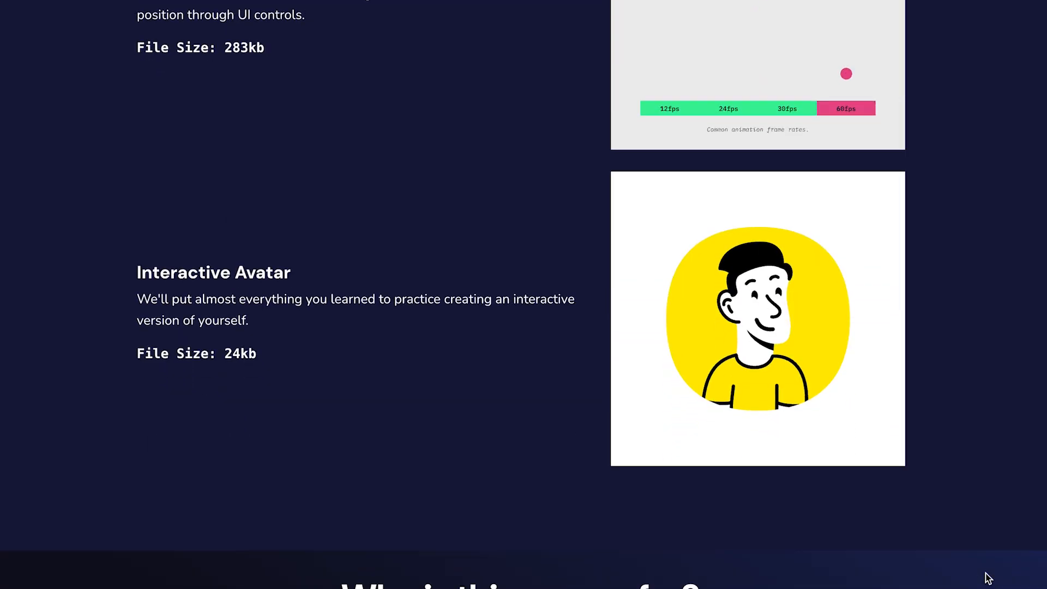
{"action": "scroll", "coordinate": [881, 561], "scroll_direction": "down", "scroll_amount": 2}
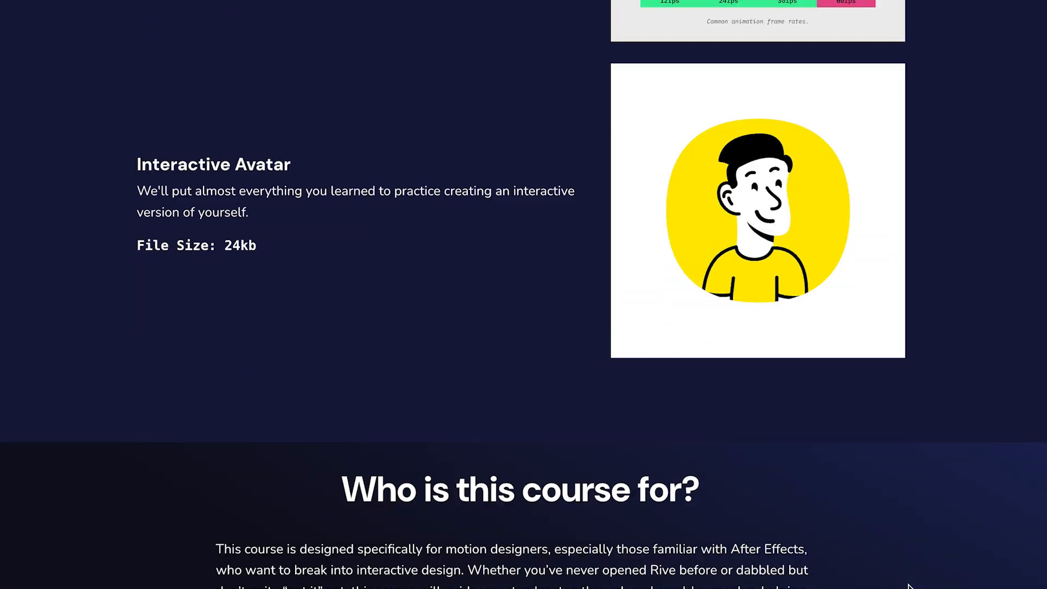